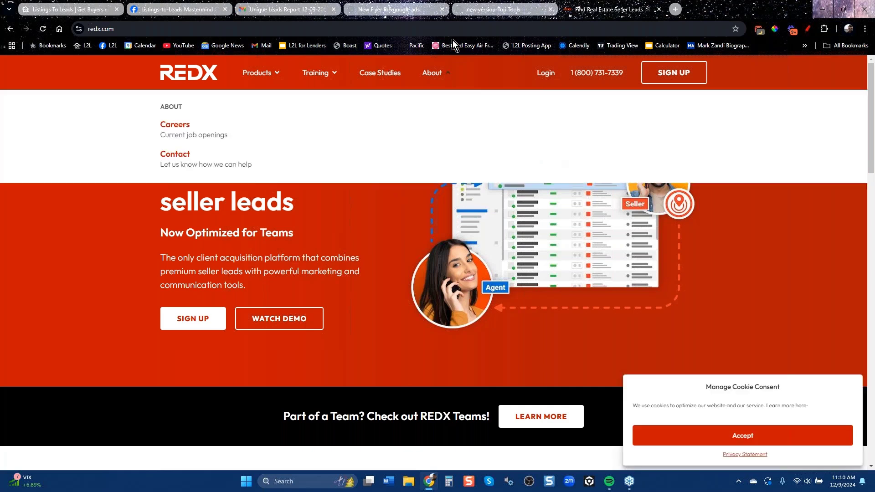
Switch from the REDX homepage to the 'new version-Top Tools' PDF handout.
{"action": "left_click", "coordinate": [487, 10]}
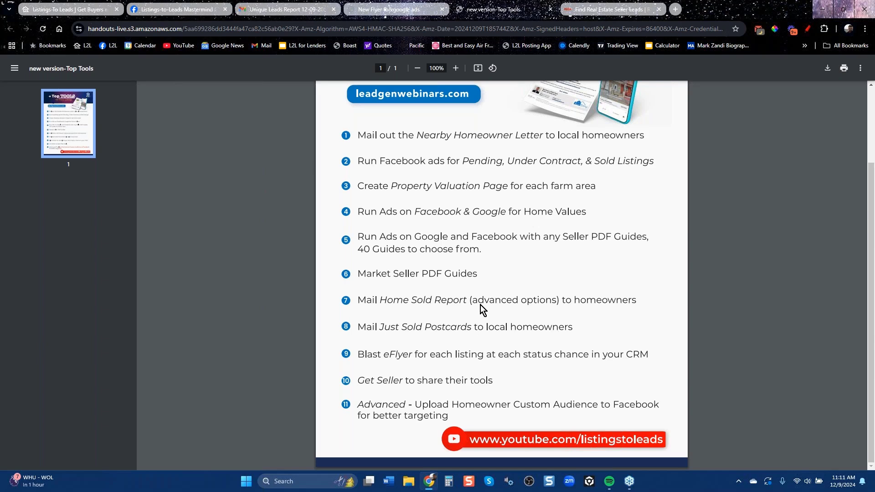
Scroll through the Top Tools handout's 11 seller lead-generation tactics.
{"action": "scroll", "coordinate": [483, 309], "scroll_direction": "up", "scroll_amount": 2}
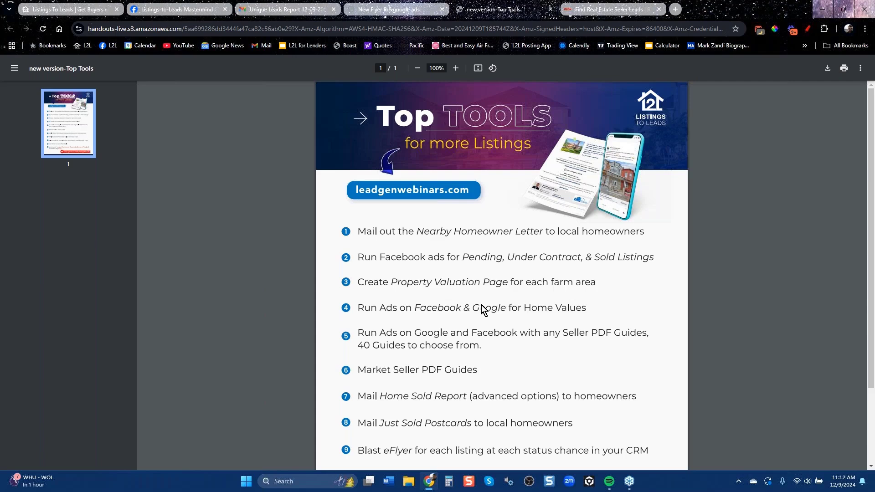
{"action": "scroll", "coordinate": [479, 314], "scroll_direction": "down", "scroll_amount": 3}
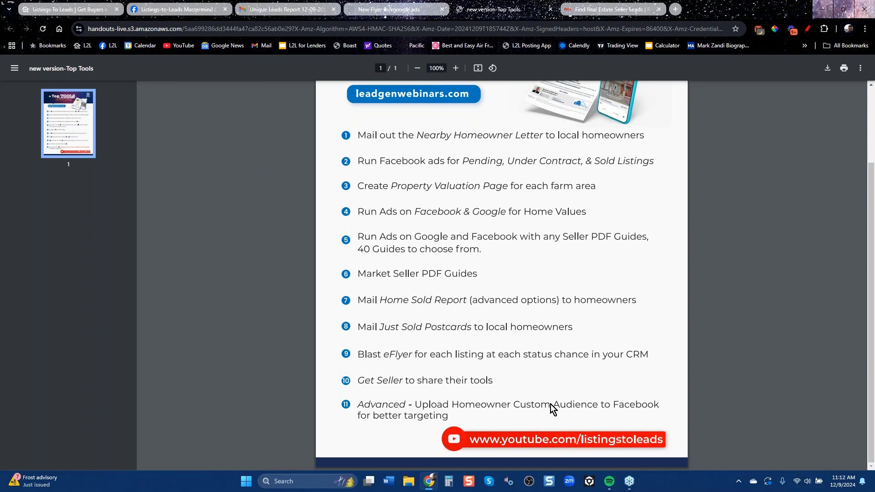
{"action": "scroll", "coordinate": [487, 357], "scroll_direction": "up", "scroll_amount": 3}
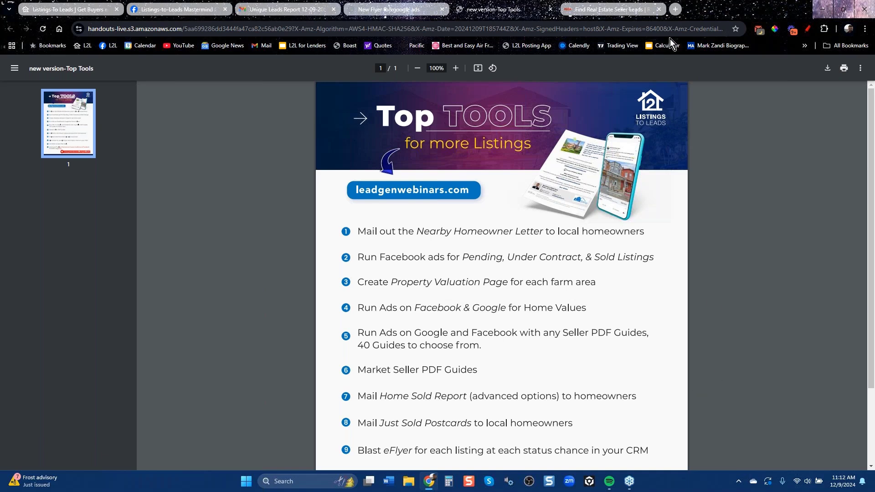
Close the Find Real Estate Seller Leads page and scroll the New Flyer fb&google ads handout to its QR-code footer.
{"action": "left_click", "coordinate": [658, 9]}
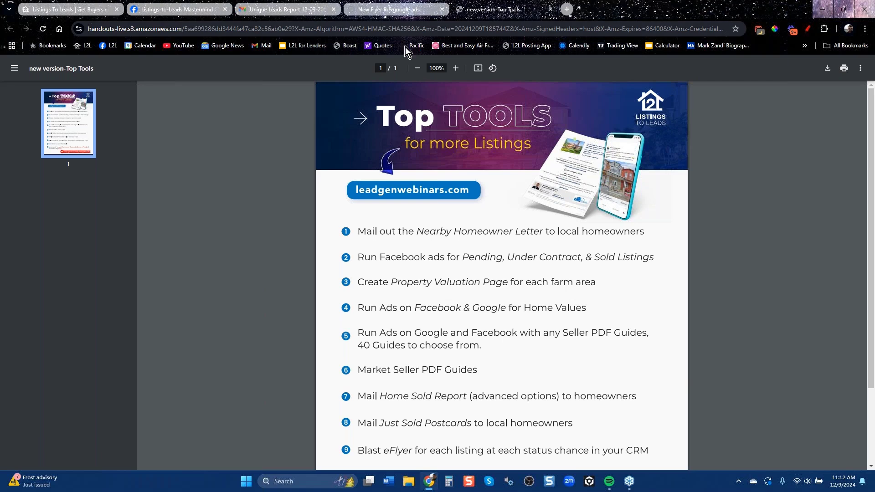
{"action": "left_click", "coordinate": [397, 10]}
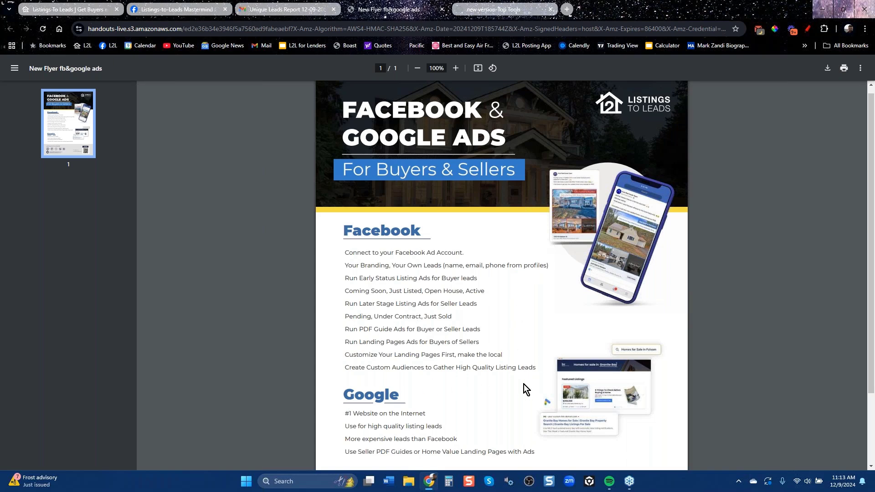
{"action": "scroll", "coordinate": [521, 390], "scroll_direction": "down", "scroll_amount": 3}
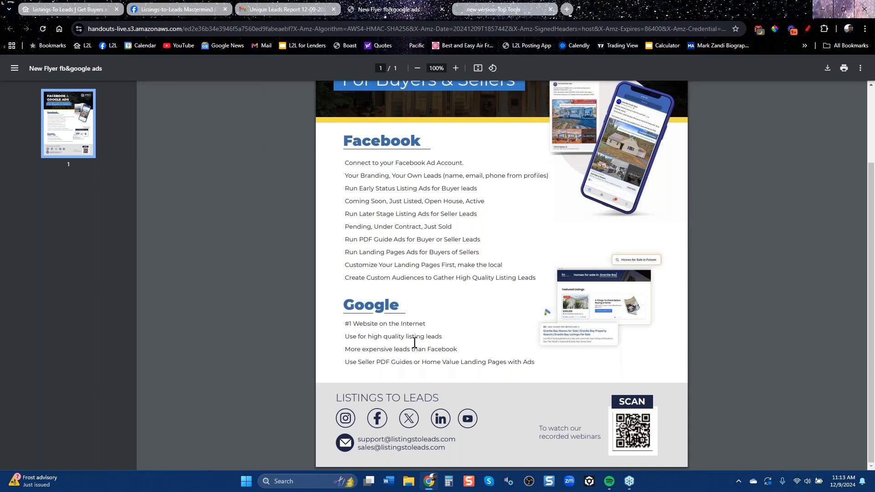
Log in to Listings to Leads using a saved username and password from Chrome autofill.
{"action": "left_click", "coordinate": [84, 9]}
{"action": "left_click", "coordinate": [645, 83]}
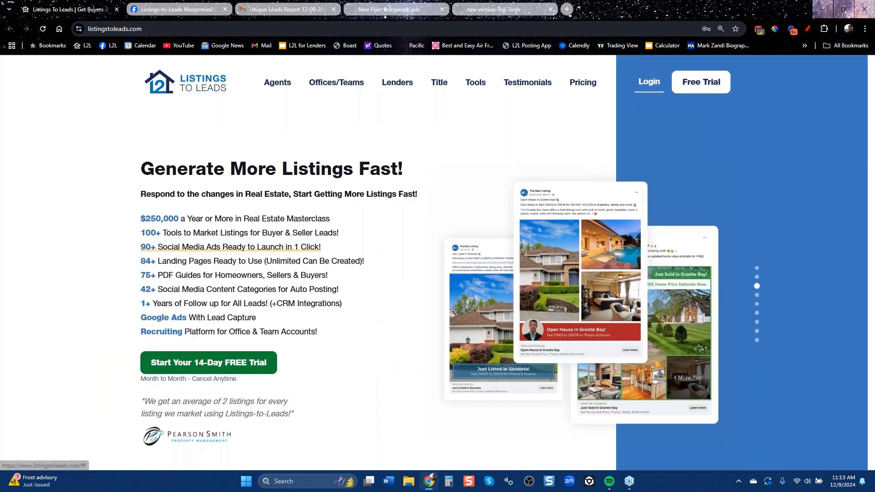
{"action": "left_click", "coordinate": [378, 213]}
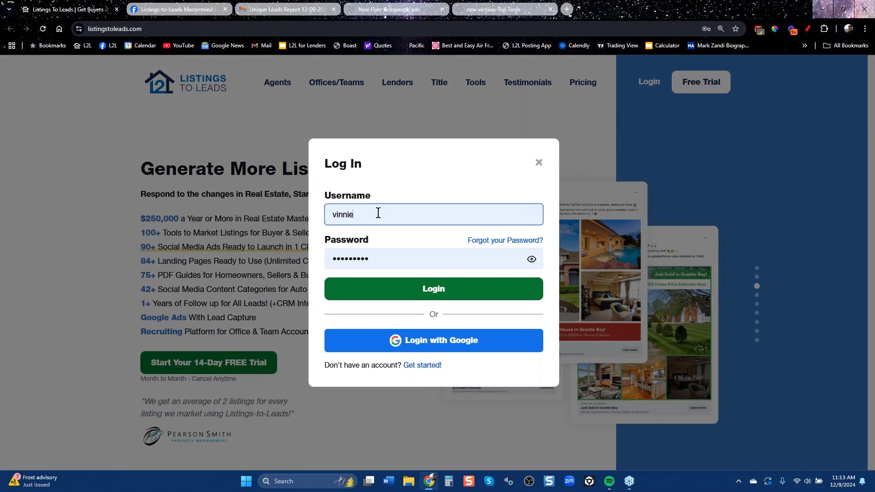
{"action": "key", "text": "BackSpace"}
{"action": "key", "text": "BackSpace"}
{"action": "key", "text": "BackSpace"}
{"action": "key", "text": "BackSpace"}
{"action": "key", "text": "BackSpace"}
{"action": "key", "text": "BackSpace"}
{"action": "type", "text": "sfsf"}
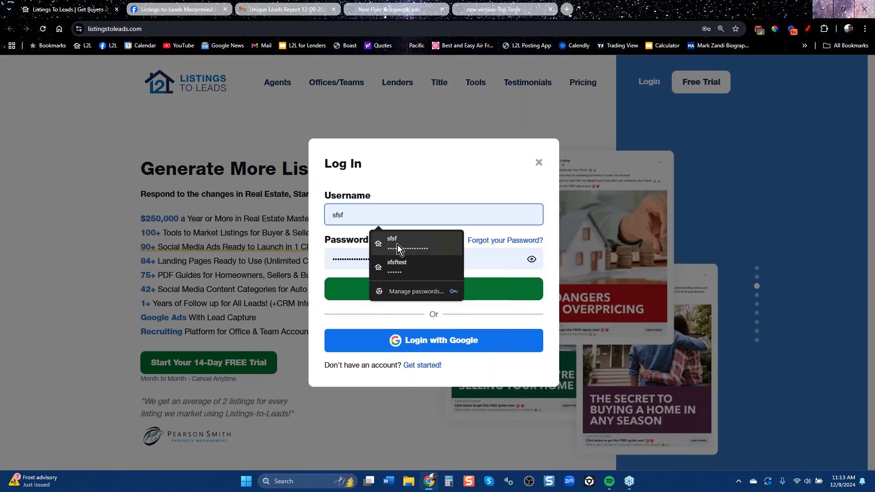
{"action": "left_click", "coordinate": [397, 245]}
{"action": "left_click", "coordinate": [438, 290]}
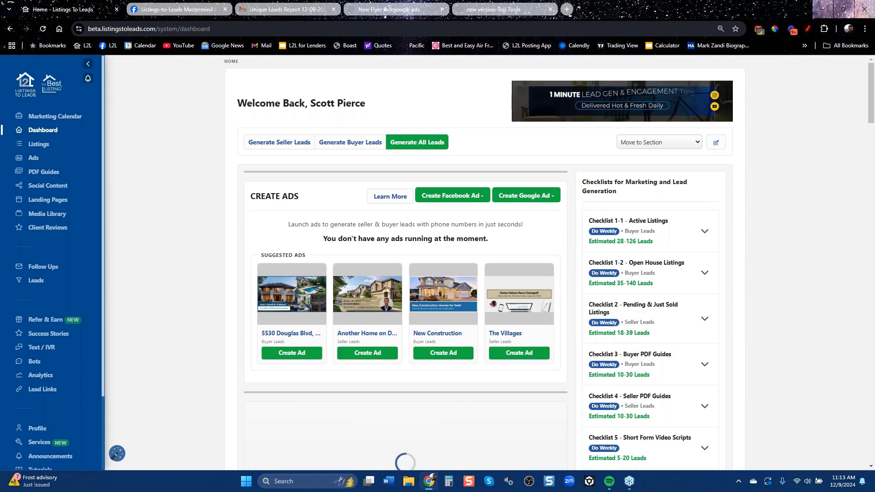
Go from Profile's Appearance settings to the Auto Posting tab, with Facebook, Instagram and Google Business on.
{"action": "scroll", "coordinate": [57, 334], "scroll_direction": "down", "scroll_amount": 2}
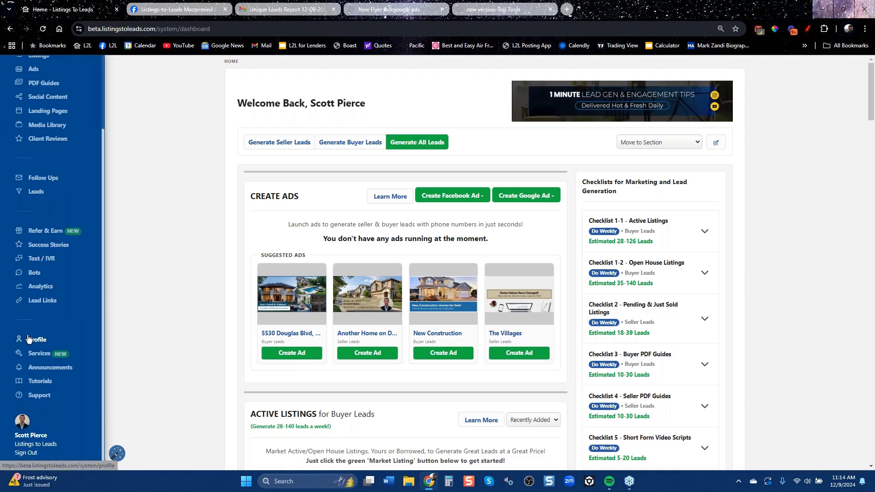
{"action": "left_click", "coordinate": [34, 339]}
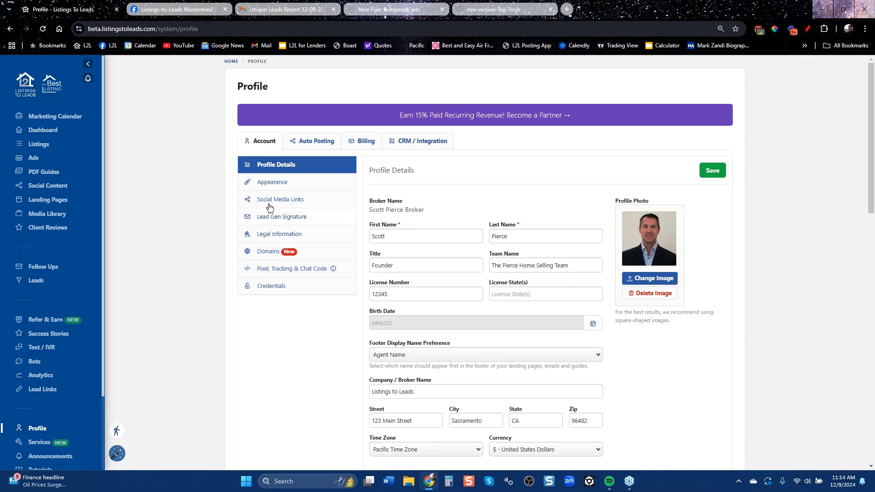
{"action": "left_click", "coordinate": [272, 182]}
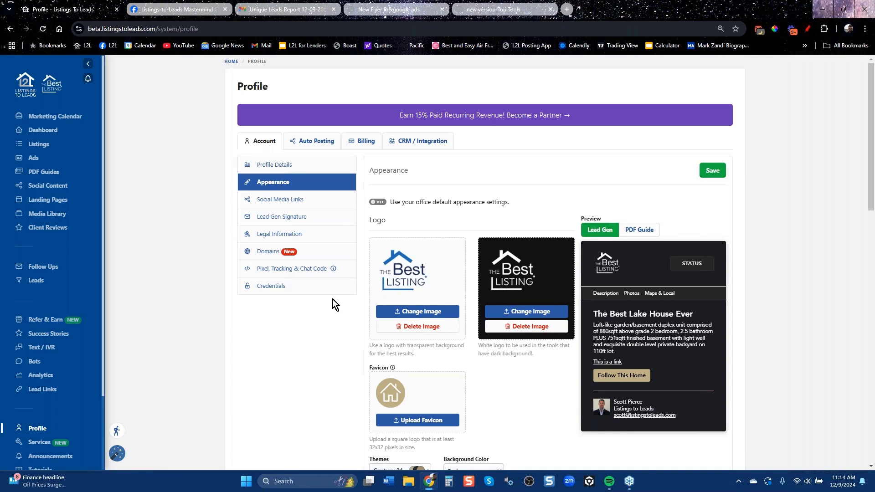
{"action": "left_click", "coordinate": [313, 139]}
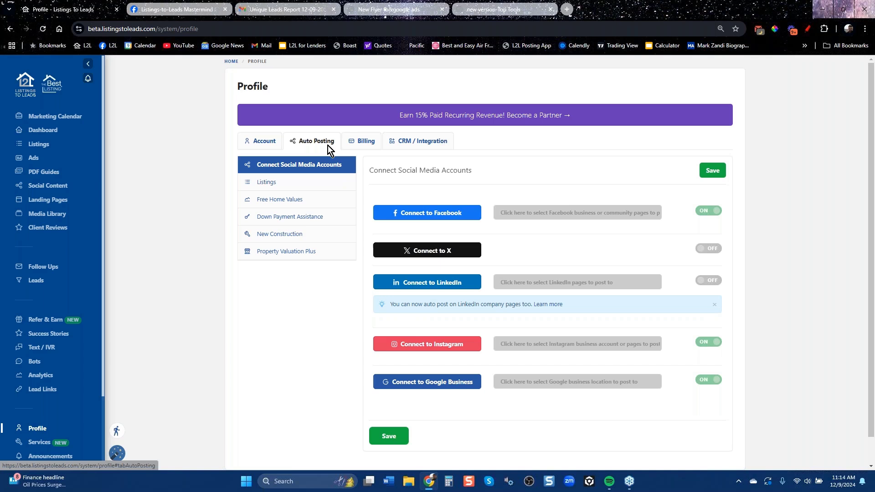
Preview Connect to Facebook, view the Listings and Free Home Values templates, then open CRM / Integration.
{"action": "left_click", "coordinate": [431, 212]}
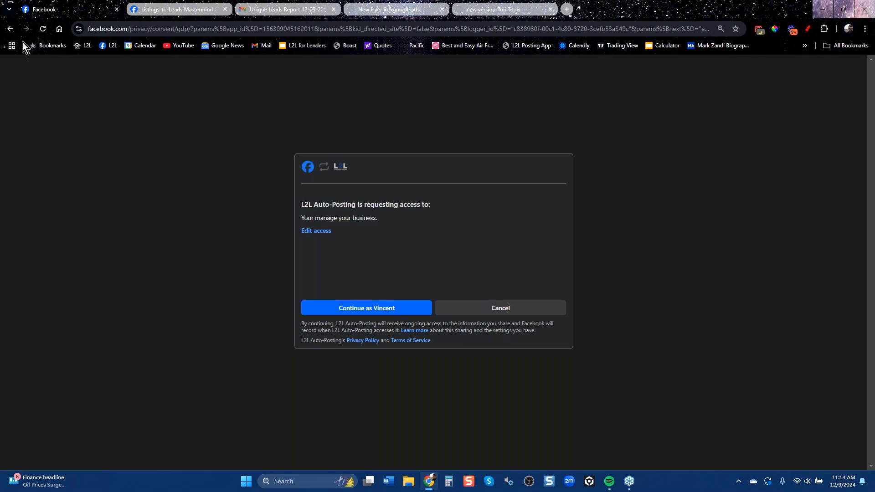
{"action": "left_click", "coordinate": [10, 30]}
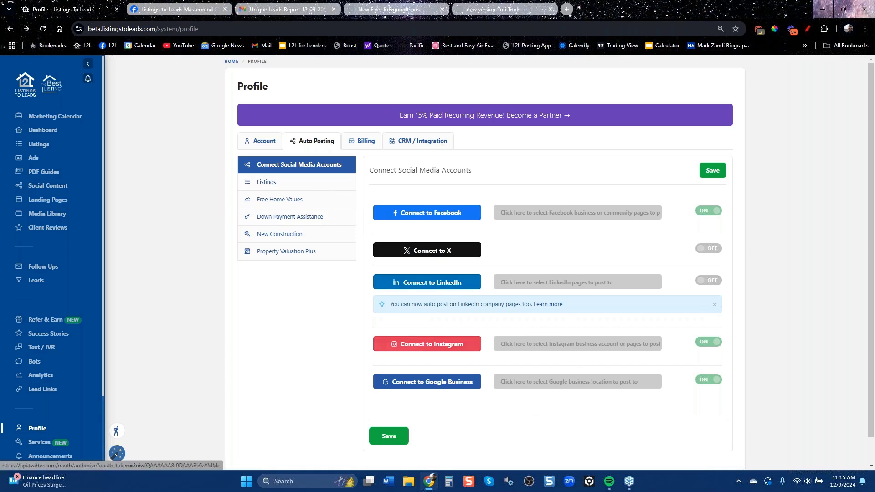
{"action": "left_click", "coordinate": [270, 183]}
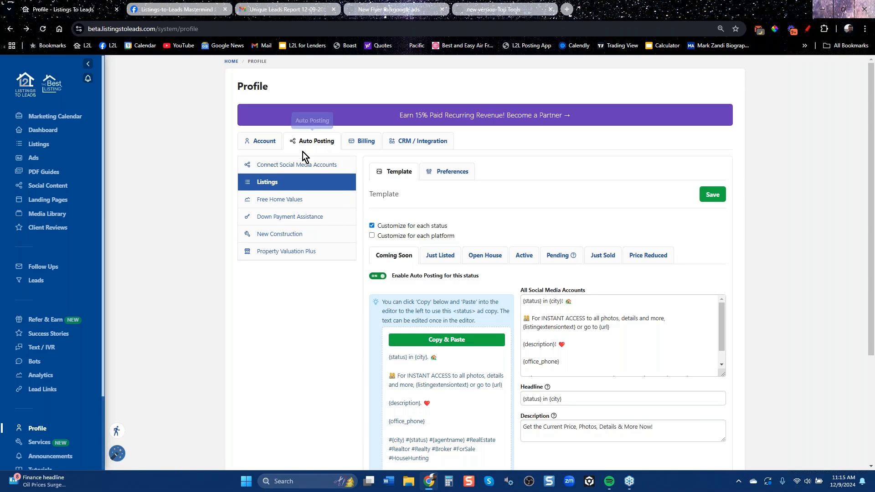
{"action": "left_click", "coordinate": [286, 204]}
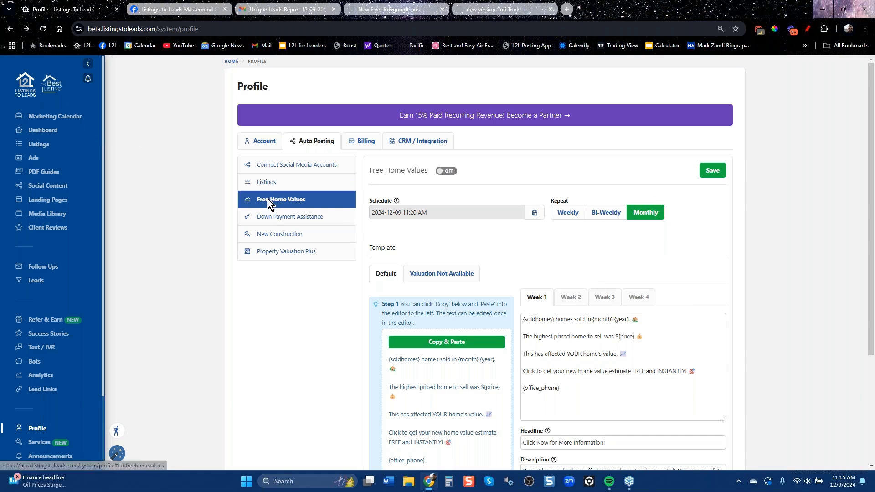
{"action": "left_click", "coordinate": [415, 140]}
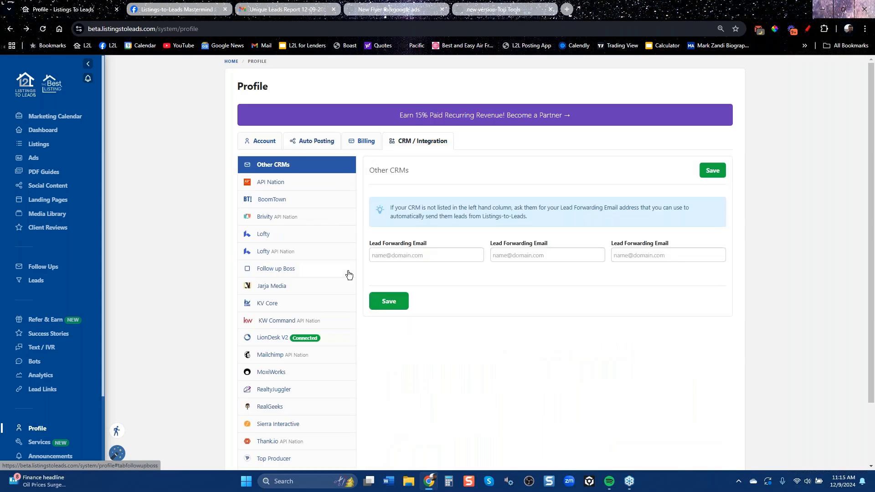
Check the KV Core connection settings in the CRM list, then go to Success Stories.
{"action": "scroll", "coordinate": [291, 240], "scroll_direction": "down", "scroll_amount": 2}
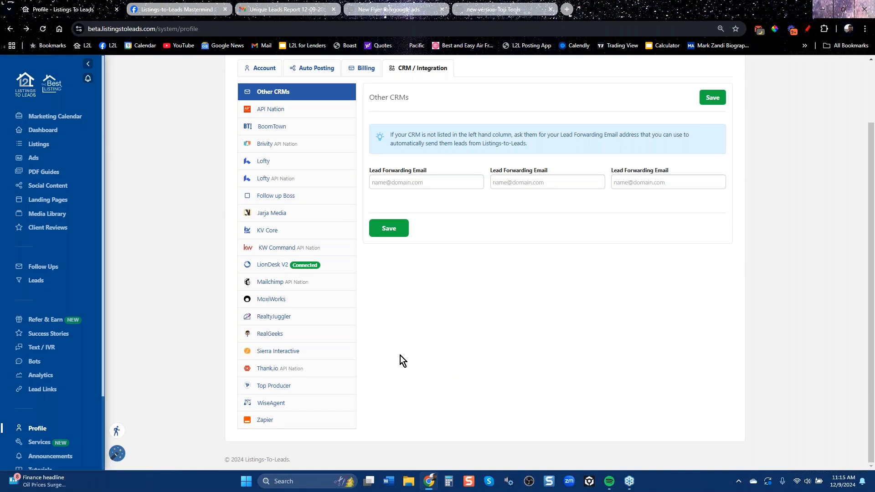
{"action": "left_click", "coordinate": [268, 231]}
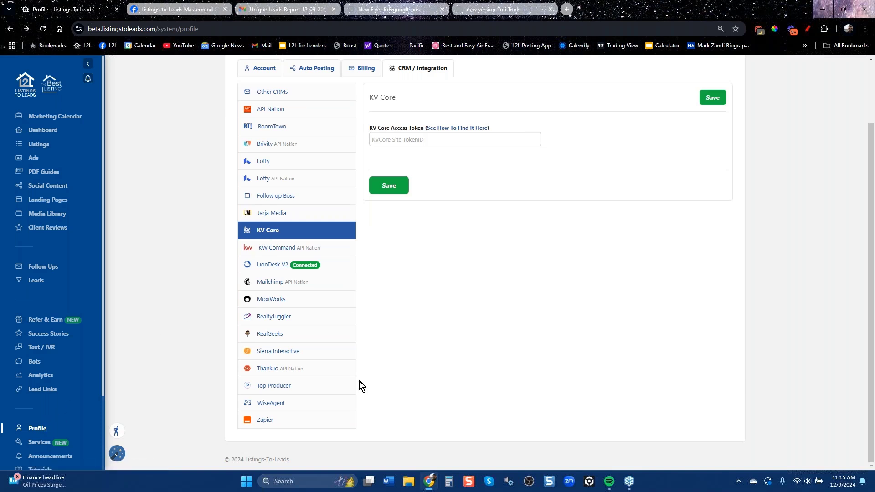
{"action": "scroll", "coordinate": [360, 381], "scroll_direction": "up", "scroll_amount": 2}
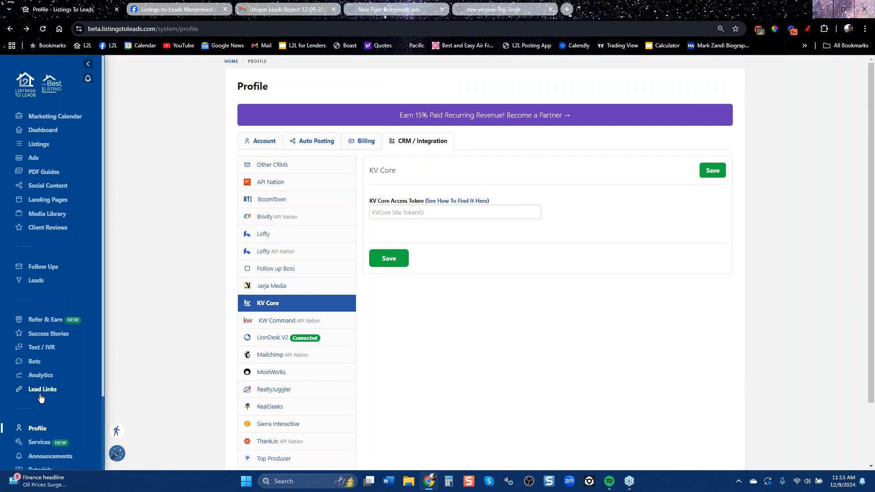
{"action": "left_click", "coordinate": [40, 334]}
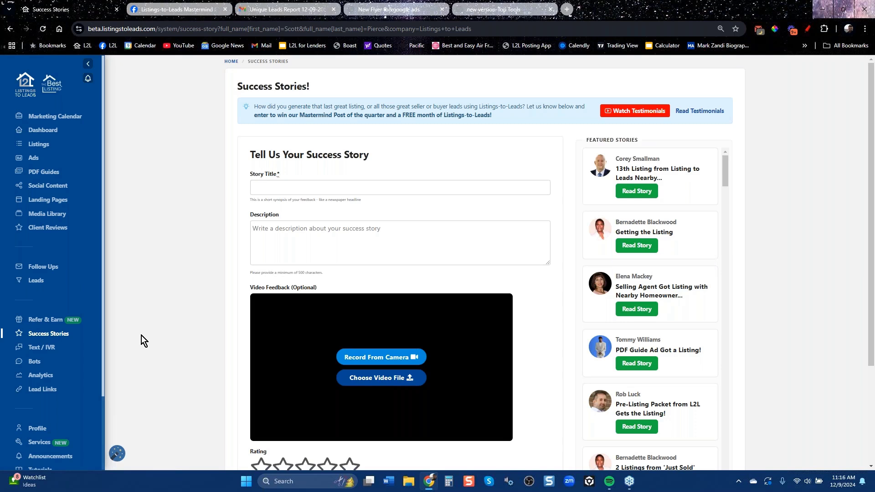
Look over the Refer & Earn affiliate program, then view the 2024 buyer leads list.
{"action": "left_click", "coordinate": [52, 318]}
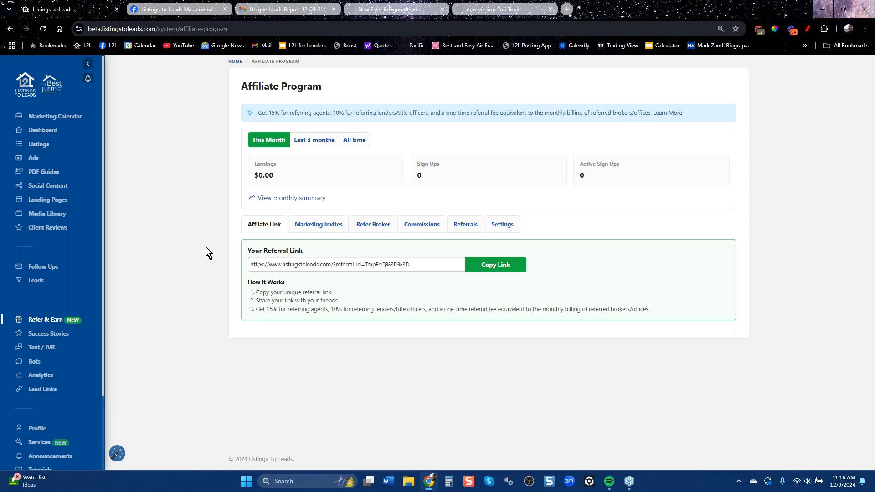
{"action": "left_click", "coordinate": [39, 282]}
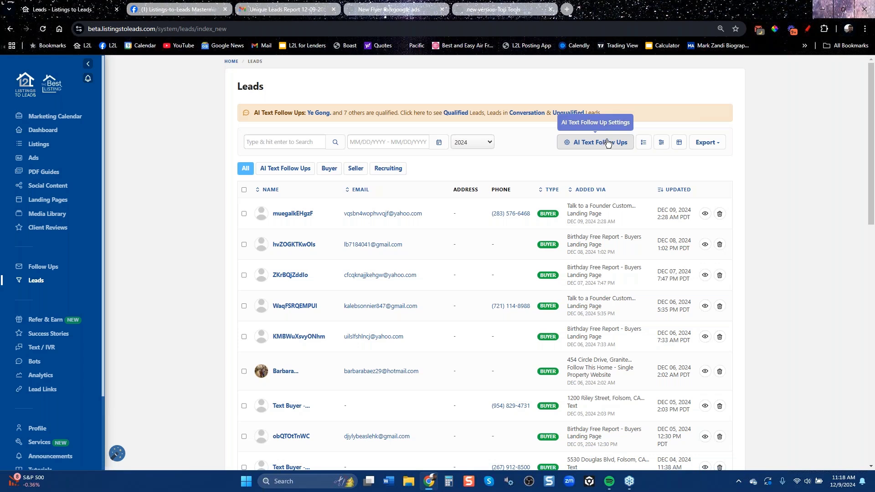
Open Follow Ups to see the 9 email campaigns, with Seller Lead Follow Up at 6,815 sent.
{"action": "left_click", "coordinate": [44, 267]}
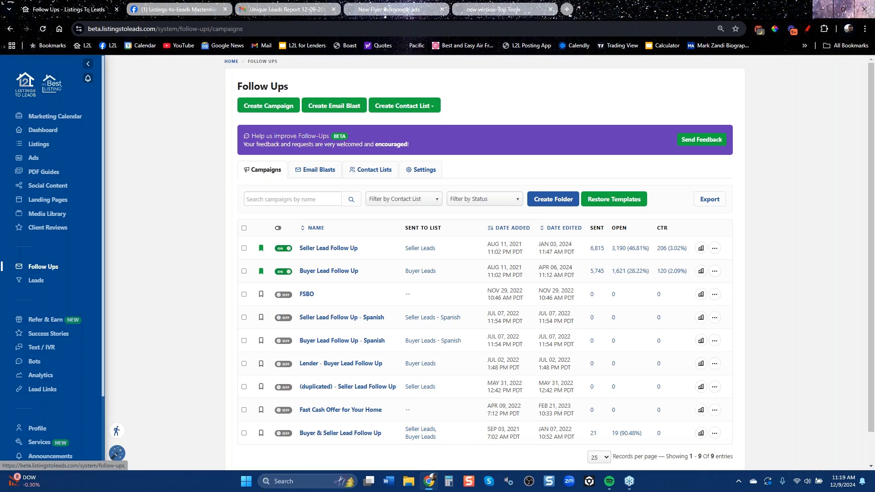
Open Client Reviews to reach the Facebook & Instagram Create Ad form budgeted at $1.00 daily.
{"action": "left_click", "coordinate": [46, 230]}
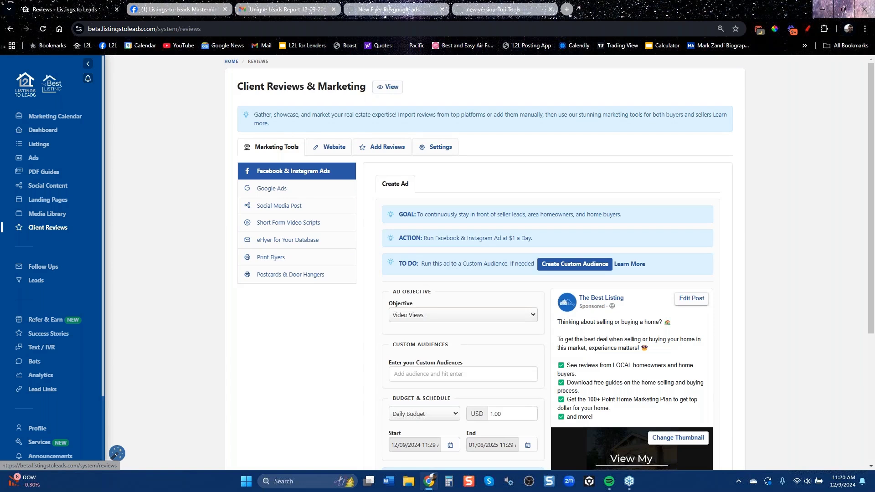
{"action": "left_click", "coordinate": [383, 146]}
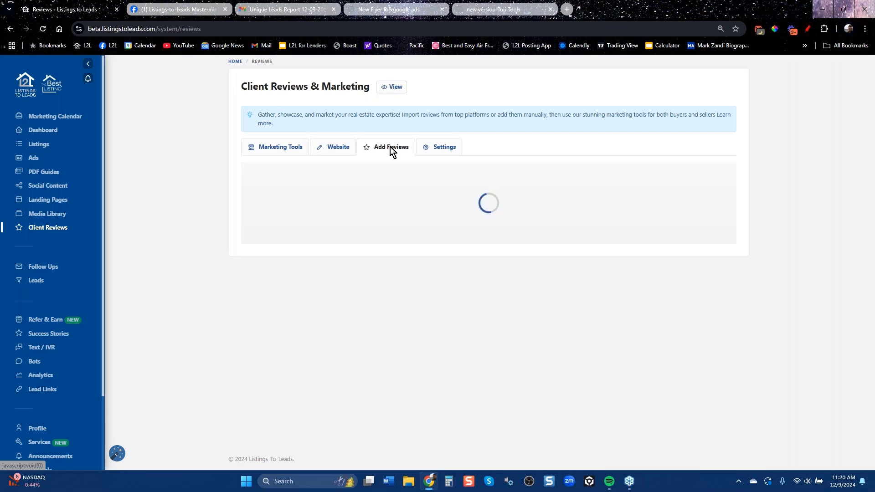
{"action": "left_click", "coordinate": [273, 177]}
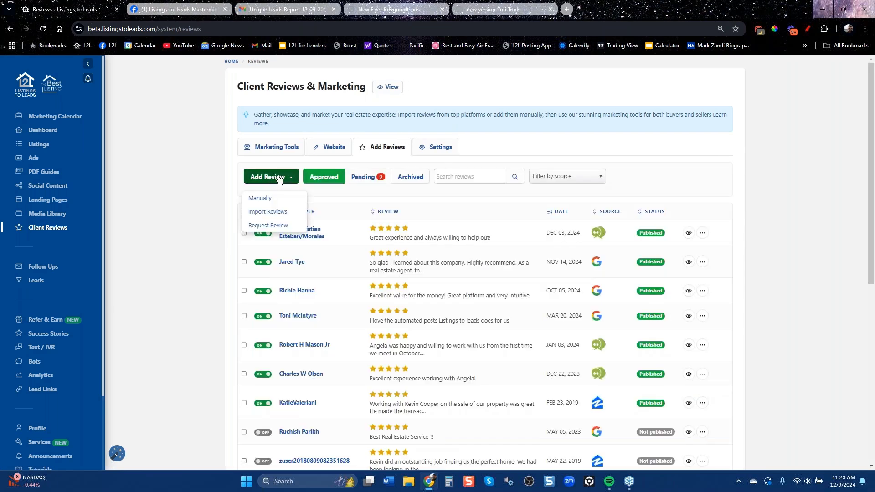
{"action": "left_click", "coordinate": [279, 212]}
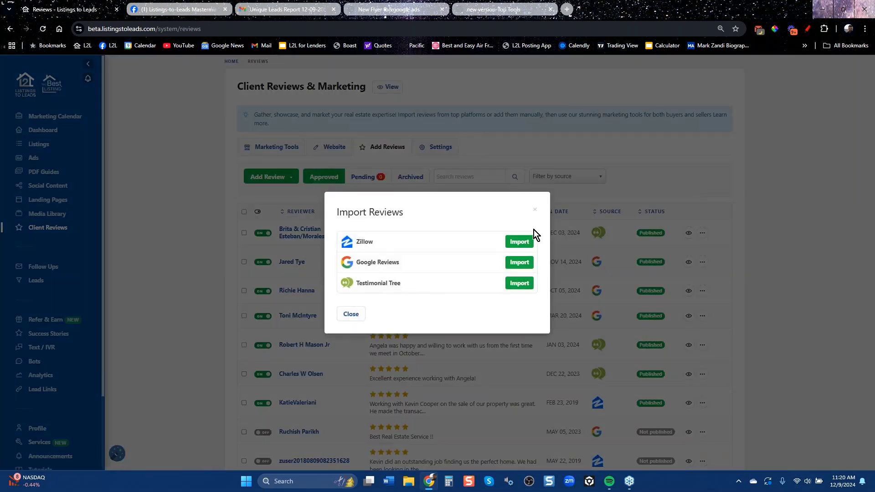
{"action": "left_click", "coordinate": [534, 212]}
{"action": "left_click", "coordinate": [269, 177]}
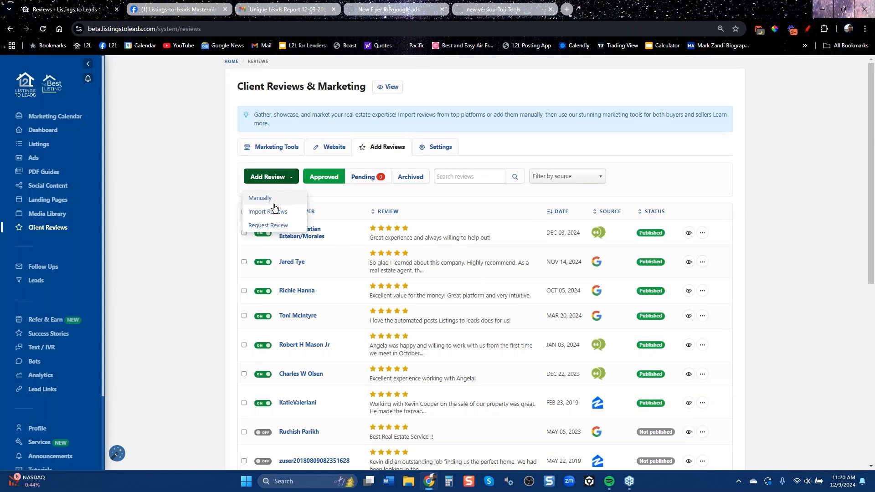
{"action": "left_click", "coordinate": [267, 200]}
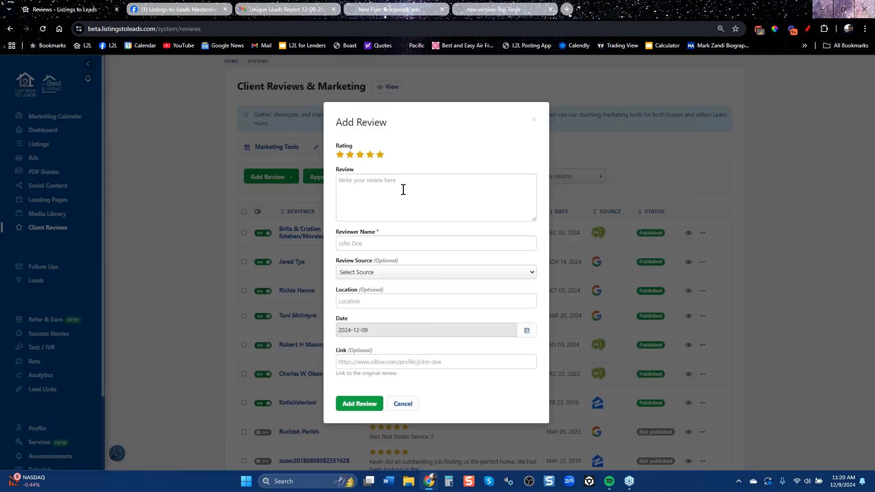
{"action": "left_click", "coordinate": [412, 272]}
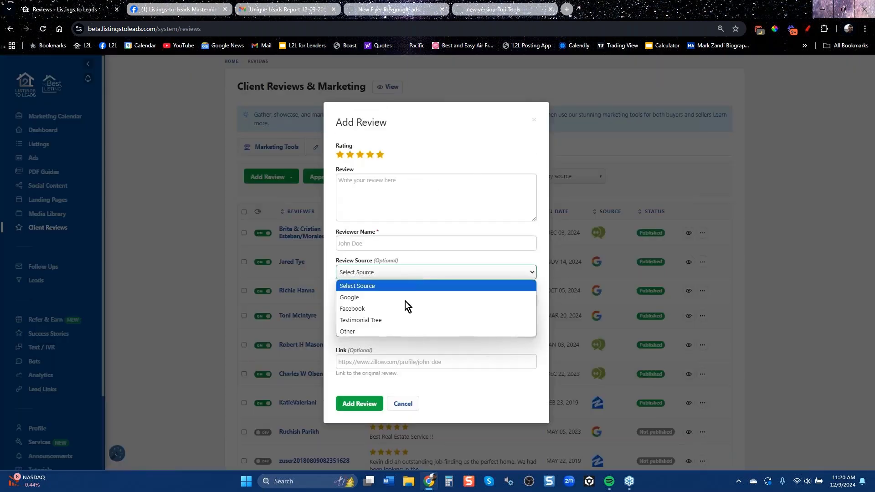
{"action": "left_click", "coordinate": [453, 240]}
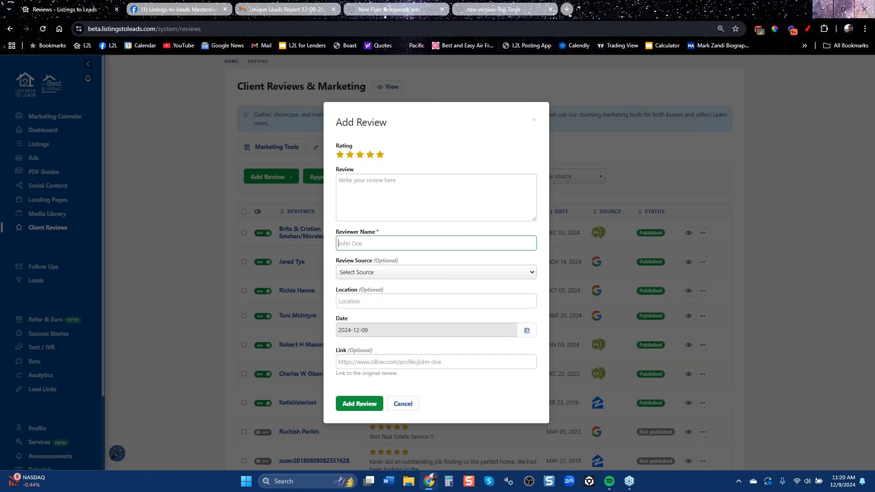
{"action": "left_click", "coordinate": [534, 120]}
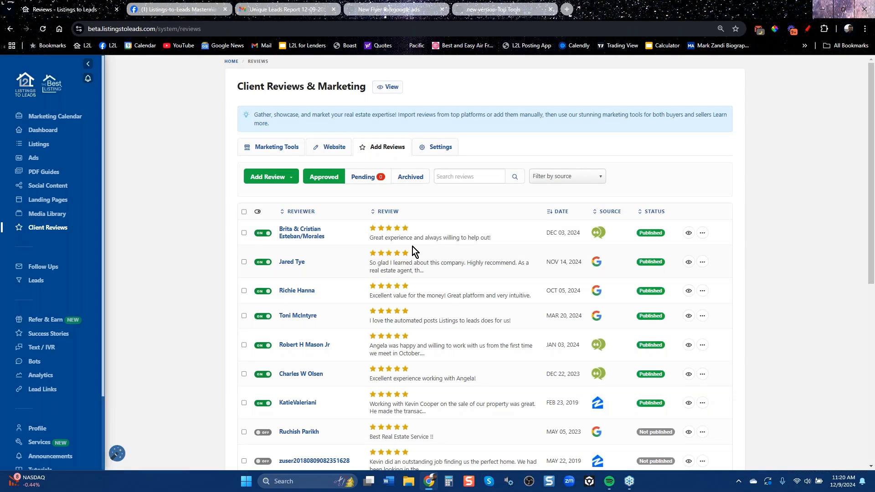
Open the public client reviews website in a new tab from the Website section.
{"action": "left_click", "coordinate": [329, 151]}
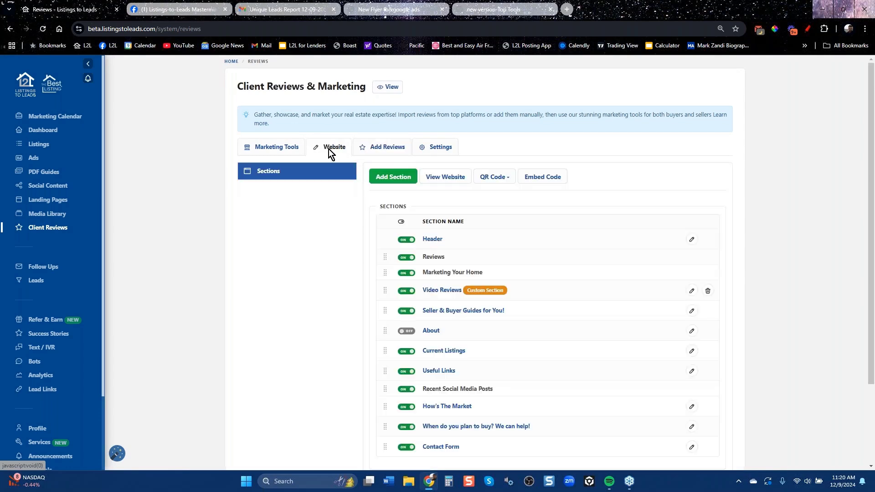
{"action": "left_click", "coordinate": [439, 178]}
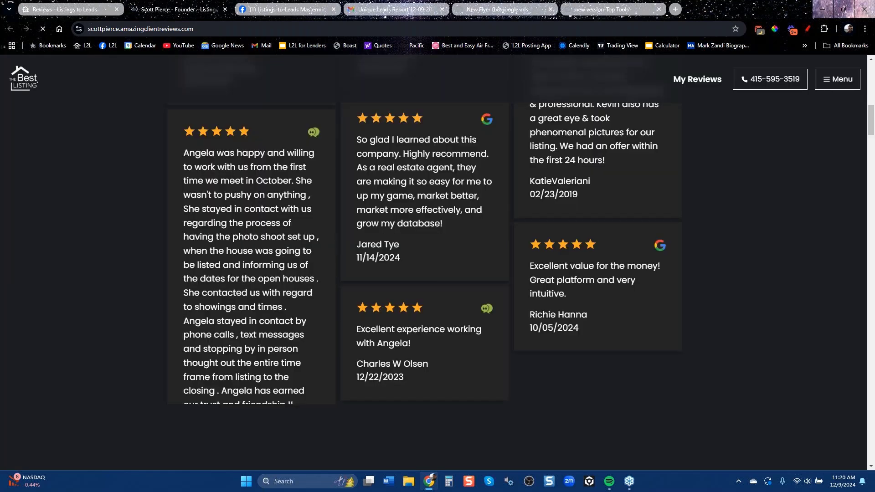
{"action": "scroll", "coordinate": [336, 215], "scroll_direction": "down", "scroll_amount": 8}
{"action": "scroll", "coordinate": [617, 300], "scroll_direction": "down", "scroll_amount": 5}
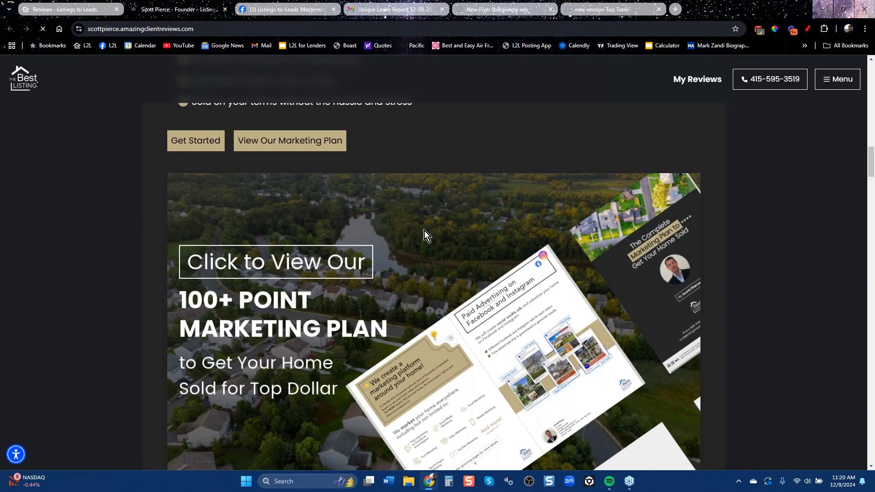
Preview and dismiss the sell-your-home contact form, then scroll further down the site.
{"action": "left_click", "coordinate": [195, 142]}
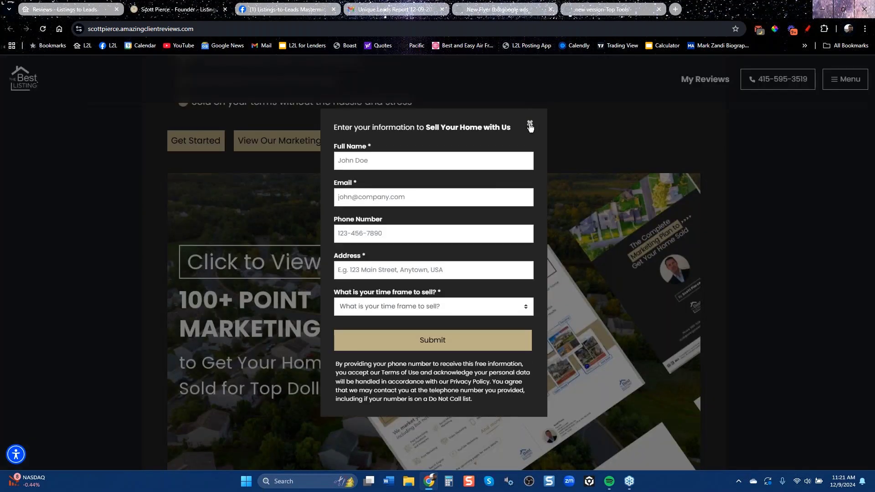
{"action": "left_click", "coordinate": [530, 124]}
{"action": "scroll", "coordinate": [513, 180], "scroll_direction": "down", "scroll_amount": 10}
{"action": "scroll", "coordinate": [511, 187], "scroll_direction": "down", "scroll_amount": 3}
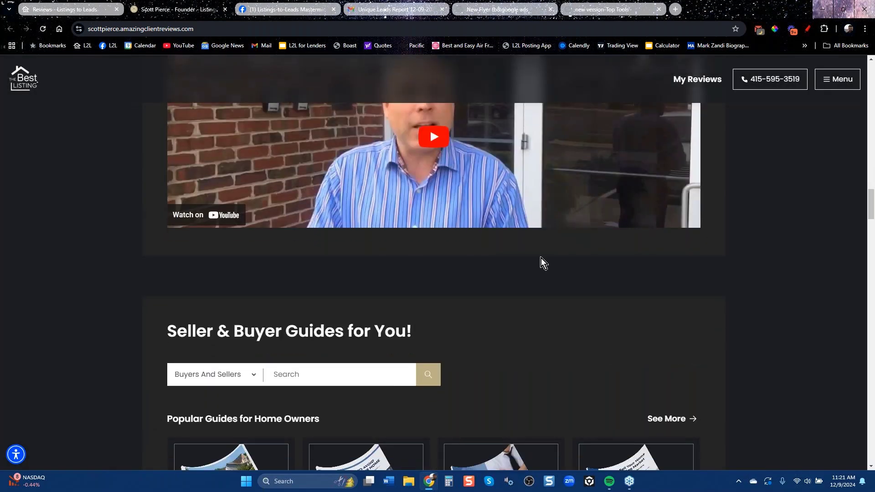
{"action": "scroll", "coordinate": [542, 259], "scroll_direction": "down", "scroll_amount": 6}
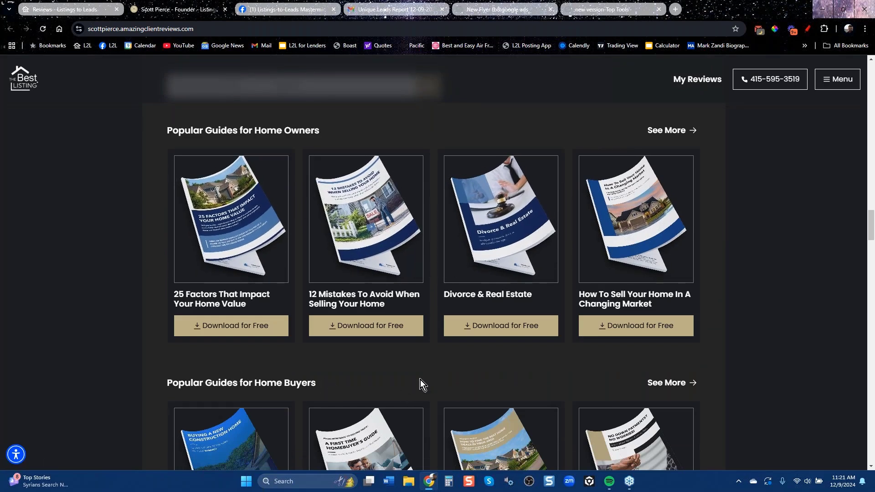
{"action": "left_click", "coordinate": [360, 329]}
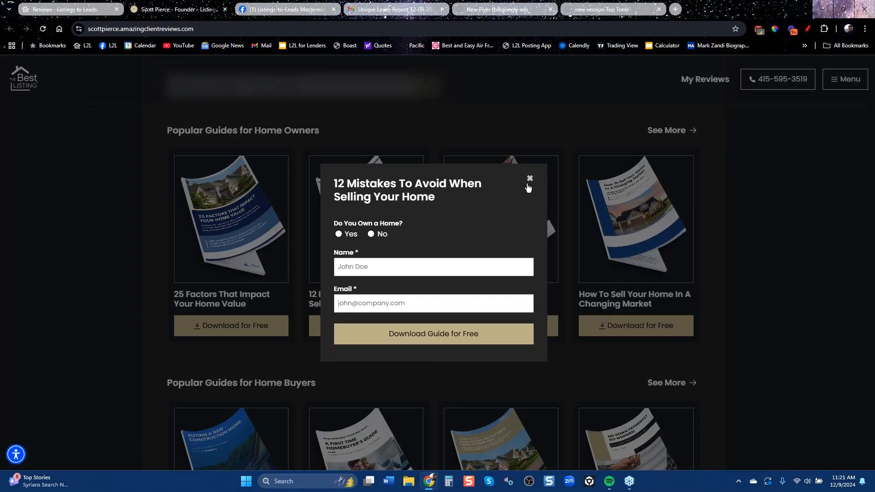
{"action": "left_click", "coordinate": [529, 180]}
{"action": "scroll", "coordinate": [129, 297], "scroll_direction": "down", "scroll_amount": 2}
{"action": "scroll", "coordinate": [130, 297], "scroll_direction": "down", "scroll_amount": 5}
{"action": "scroll", "coordinate": [130, 297], "scroll_direction": "down", "scroll_amount": 6}
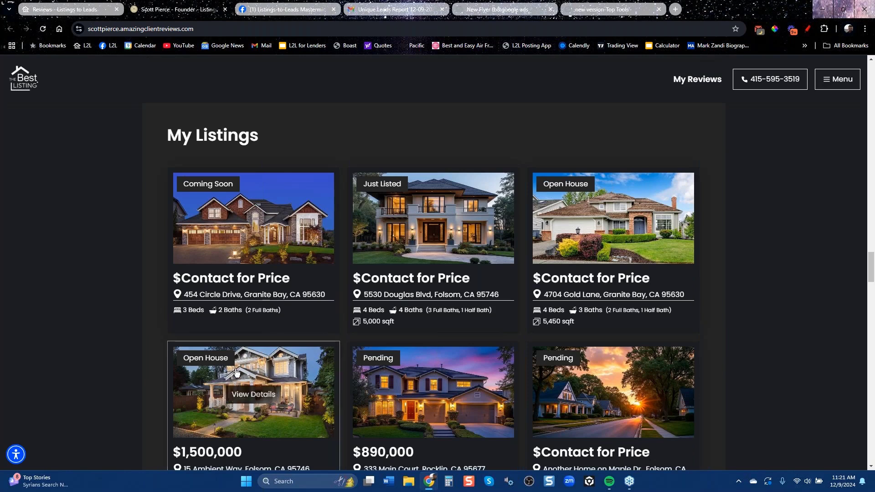
{"action": "left_click", "coordinate": [250, 393]}
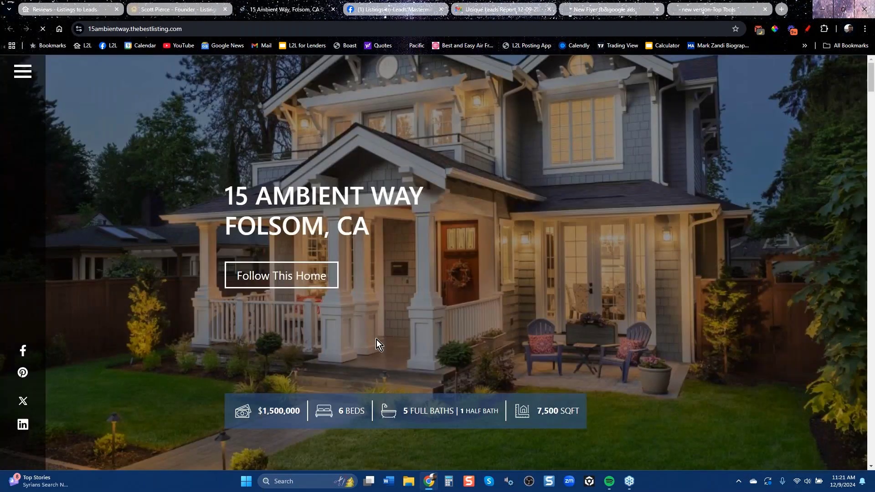
{"action": "scroll", "coordinate": [420, 319], "scroll_direction": "down", "scroll_amount": 6}
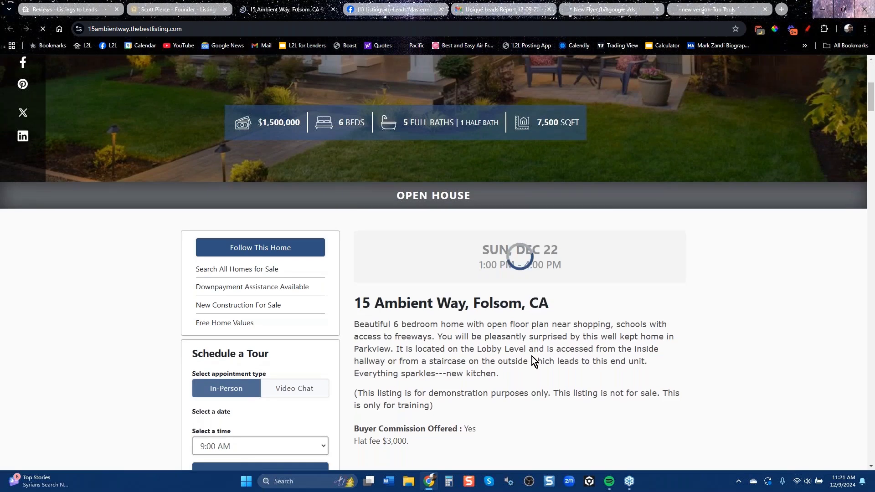
{"action": "scroll", "coordinate": [535, 356], "scroll_direction": "down", "scroll_amount": 6}
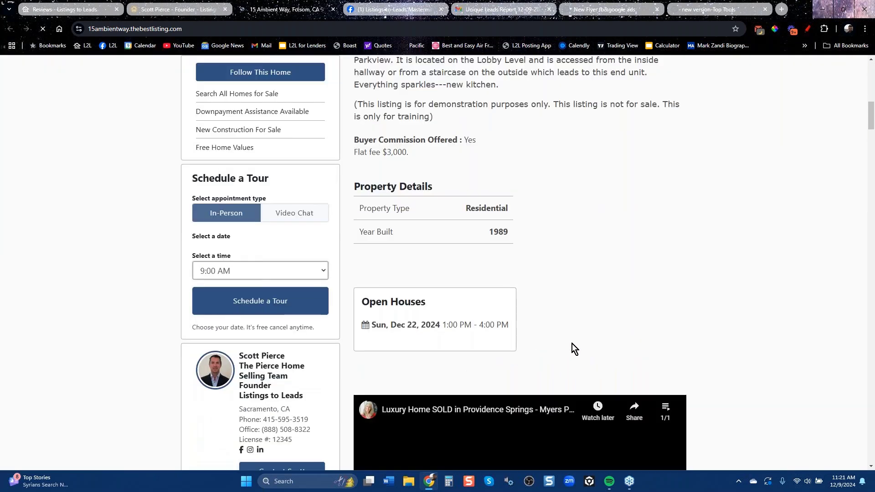
{"action": "scroll", "coordinate": [572, 343], "scroll_direction": "down", "scroll_amount": 6}
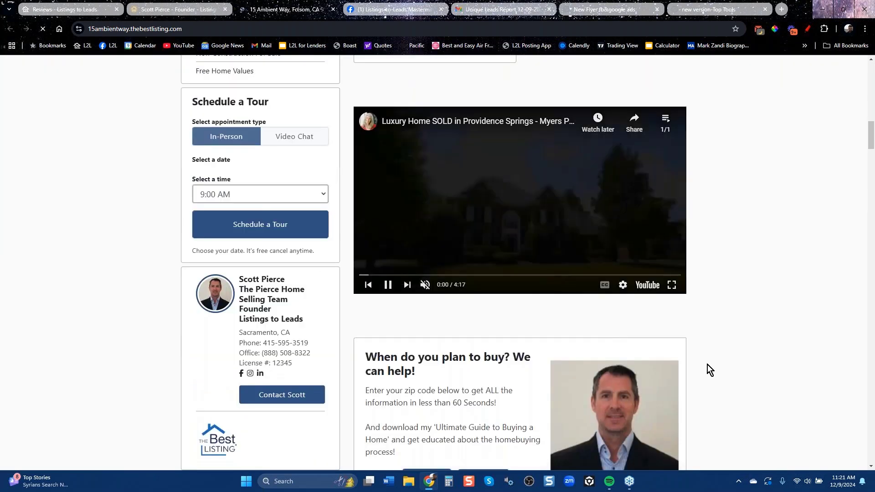
{"action": "scroll", "coordinate": [707, 365], "scroll_direction": "down", "scroll_amount": 6}
{"action": "scroll", "coordinate": [707, 365], "scroll_direction": "down", "scroll_amount": 6}
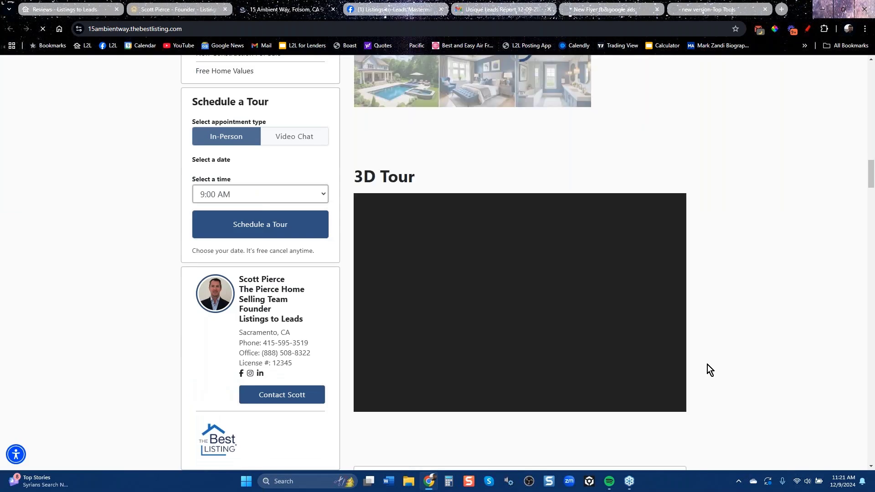
{"action": "scroll", "coordinate": [707, 365], "scroll_direction": "down", "scroll_amount": 6}
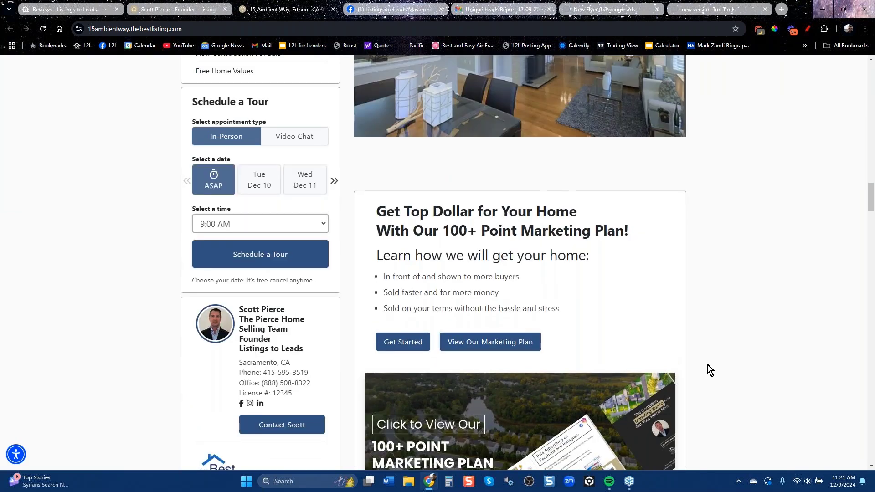
{"action": "scroll", "coordinate": [707, 364], "scroll_direction": "down", "scroll_amount": 6}
{"action": "scroll", "coordinate": [707, 365], "scroll_direction": "down", "scroll_amount": 6}
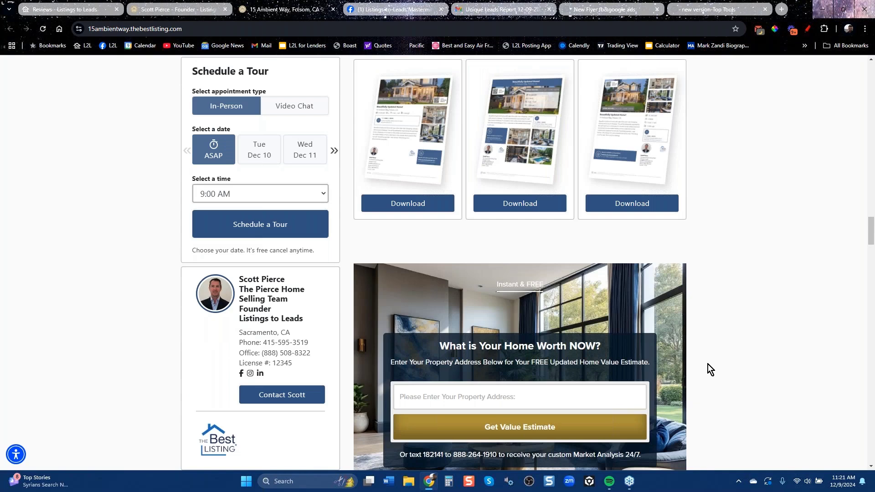
{"action": "scroll", "coordinate": [707, 364], "scroll_direction": "down", "scroll_amount": 6}
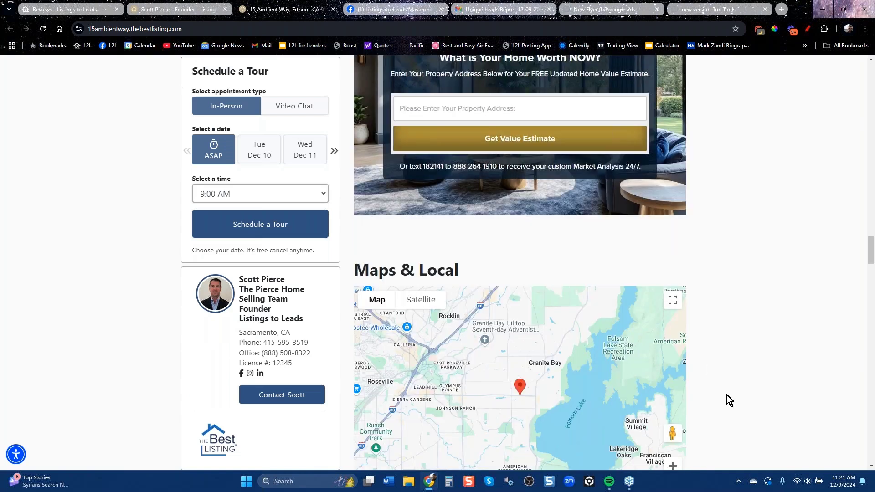
{"action": "scroll", "coordinate": [726, 395], "scroll_direction": "down", "scroll_amount": 18}
{"action": "scroll", "coordinate": [726, 395], "scroll_direction": "down", "scroll_amount": 13}
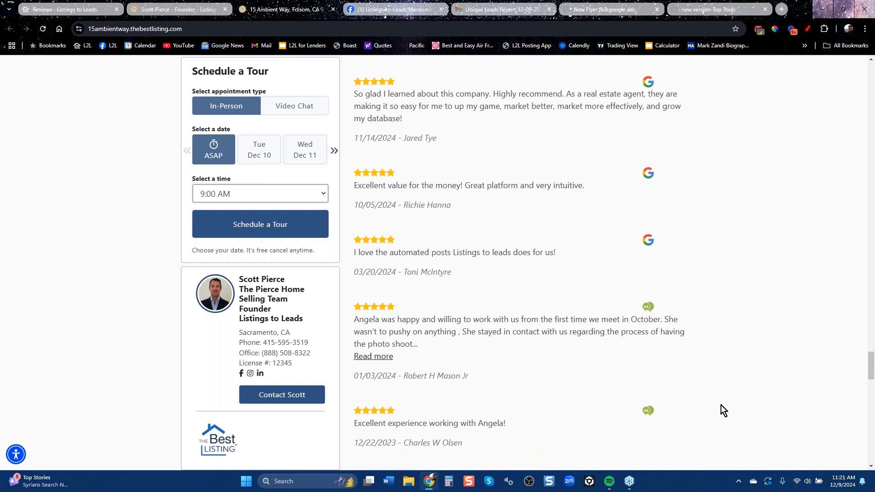
Return to the top of the listing page and dismiss the open house tour popup.
{"action": "key", "text": "Home"}
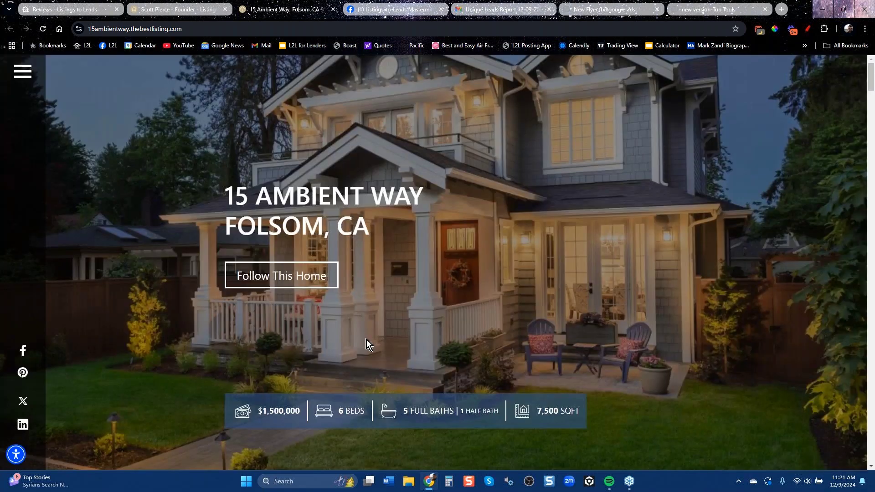
{"action": "scroll", "coordinate": [366, 340], "scroll_direction": "down", "scroll_amount": 6}
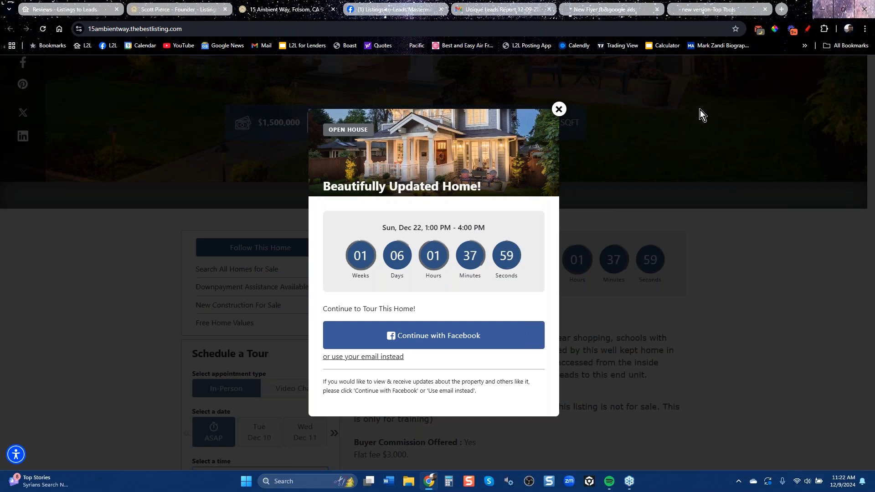
{"action": "left_click", "coordinate": [558, 110]}
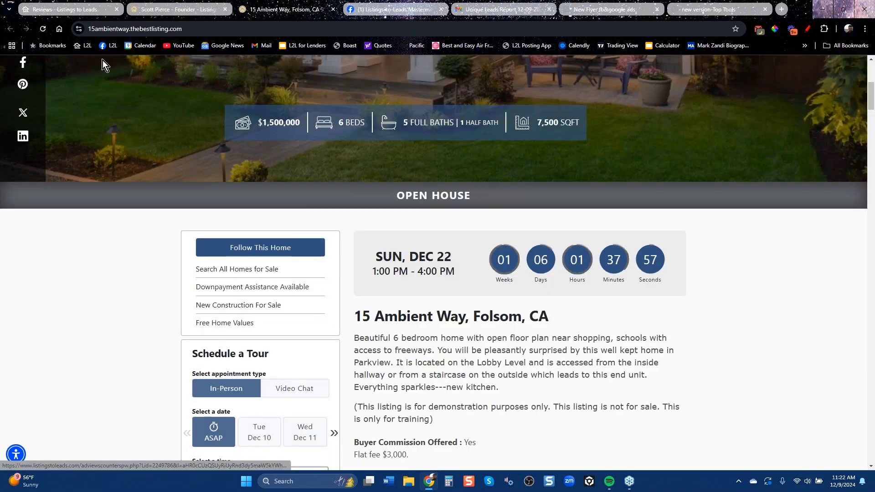
{"action": "left_click", "coordinate": [333, 9]}
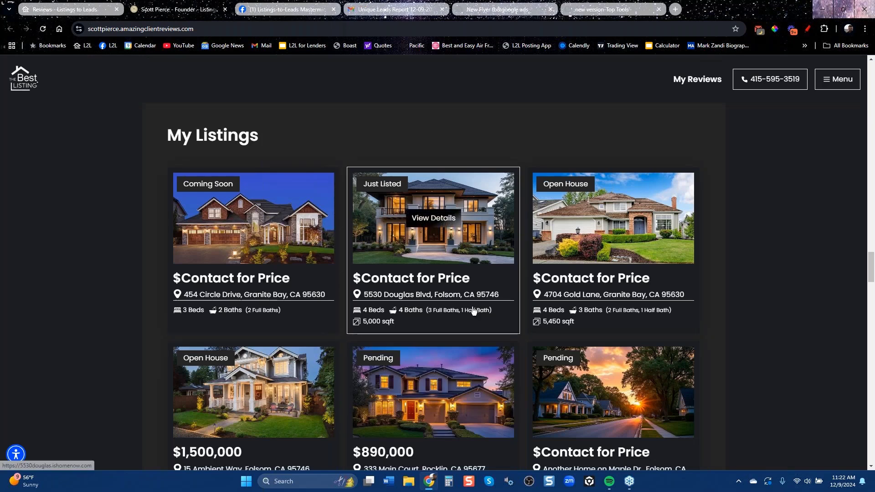
{"action": "scroll", "coordinate": [474, 307], "scroll_direction": "down", "scroll_amount": 6}
{"action": "scroll", "coordinate": [478, 302], "scroll_direction": "down", "scroll_amount": 10}
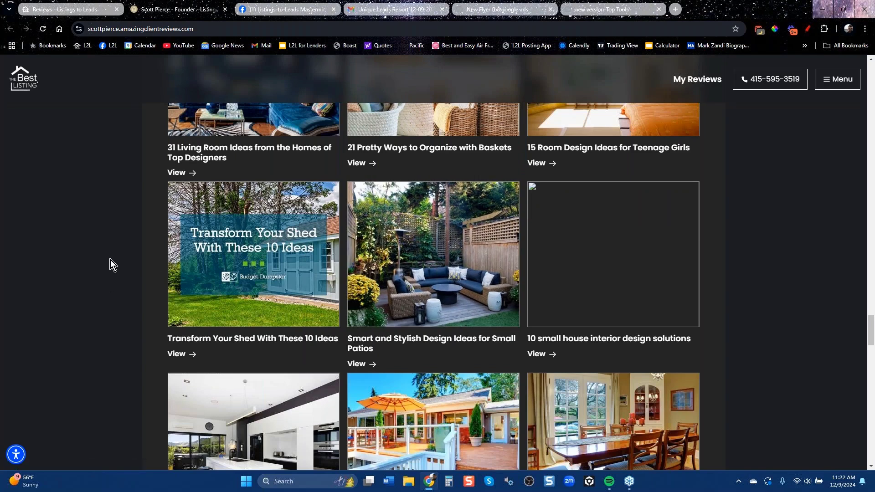
{"action": "scroll", "coordinate": [111, 260], "scroll_direction": "down", "scroll_amount": 15}
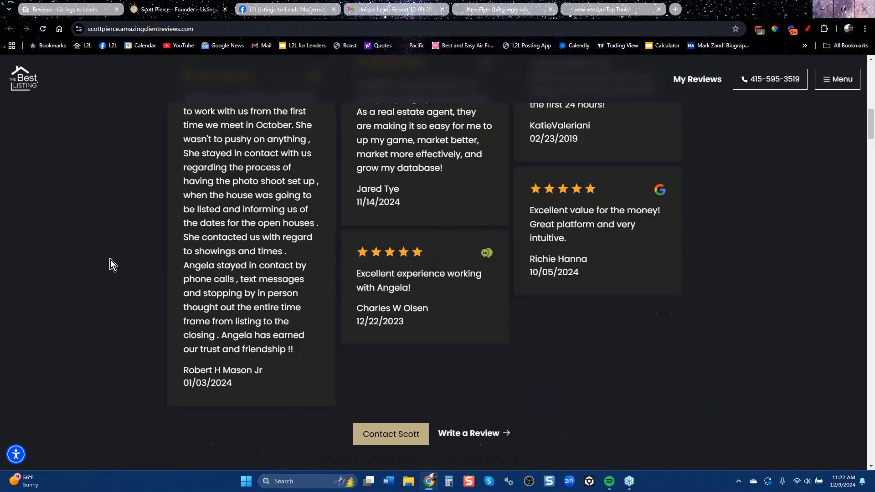
{"action": "left_click", "coordinate": [226, 9]}
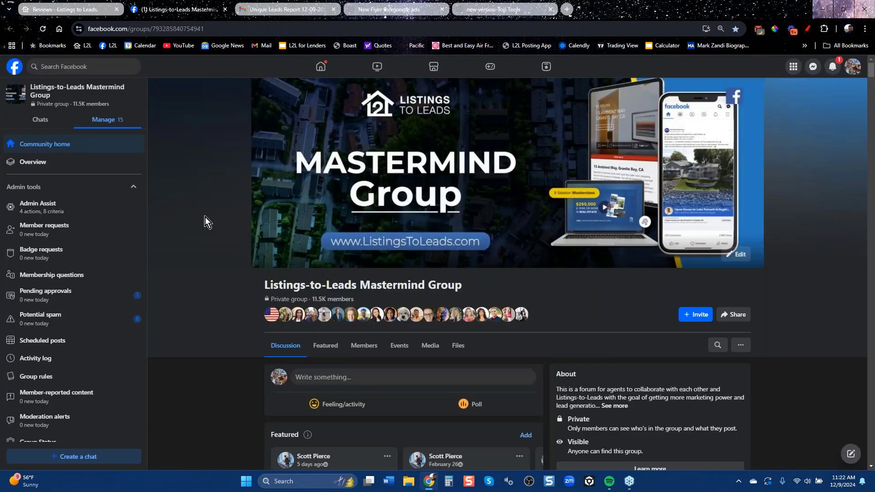
Glance over the Top Tools and Google Ads flyer PDFs, then return to Client Reviews & Marketing.
{"action": "left_click", "coordinate": [492, 9]}
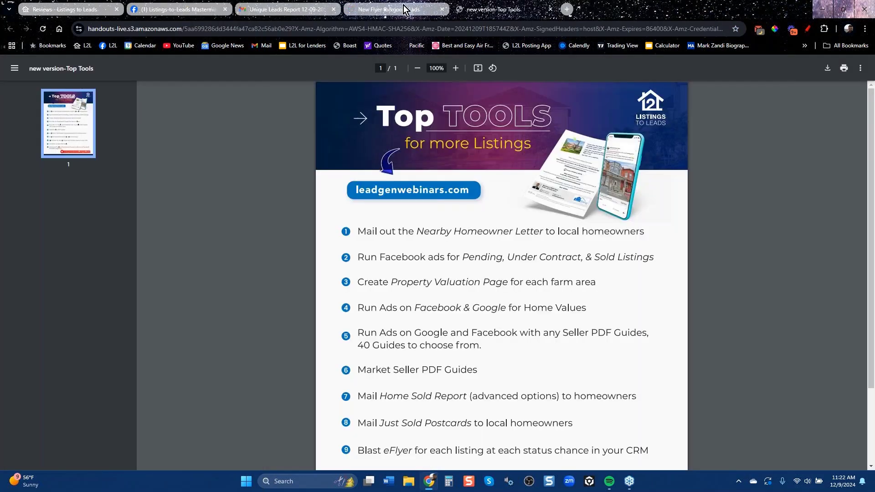
{"action": "left_click", "coordinate": [397, 8]}
{"action": "left_click", "coordinate": [482, 9]}
{"action": "left_click", "coordinate": [89, 13]}
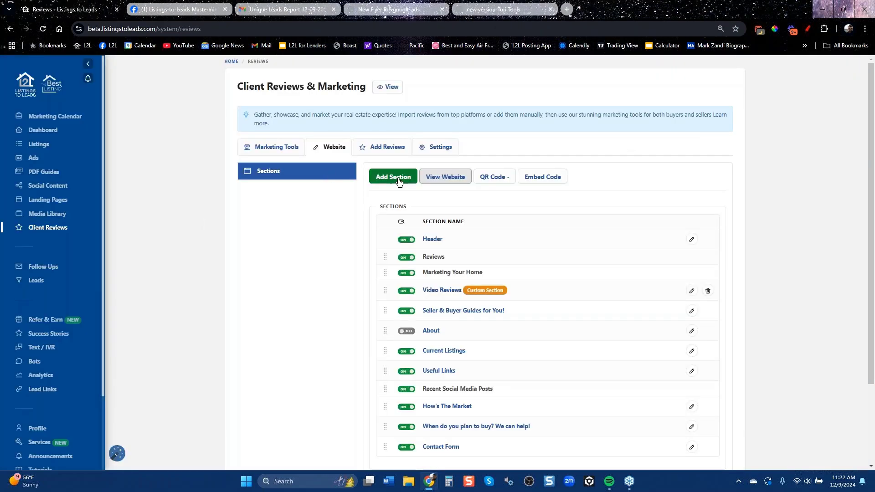
Open the client reviews website, select its URL, and bring up the Facebook home feed.
{"action": "left_click", "coordinate": [445, 177]}
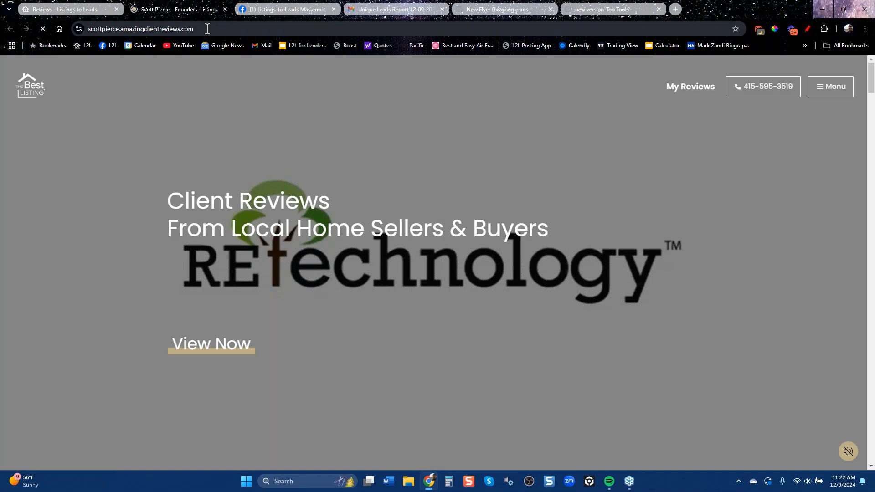
{"action": "left_click", "coordinate": [207, 29]}
{"action": "key", "text": "ctrl+c"}
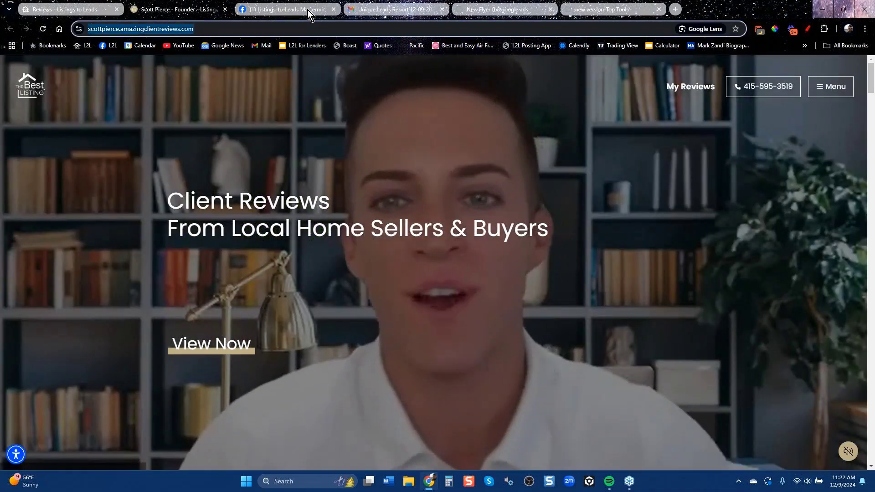
{"action": "left_click", "coordinate": [309, 10]}
{"action": "left_click", "coordinate": [321, 69]}
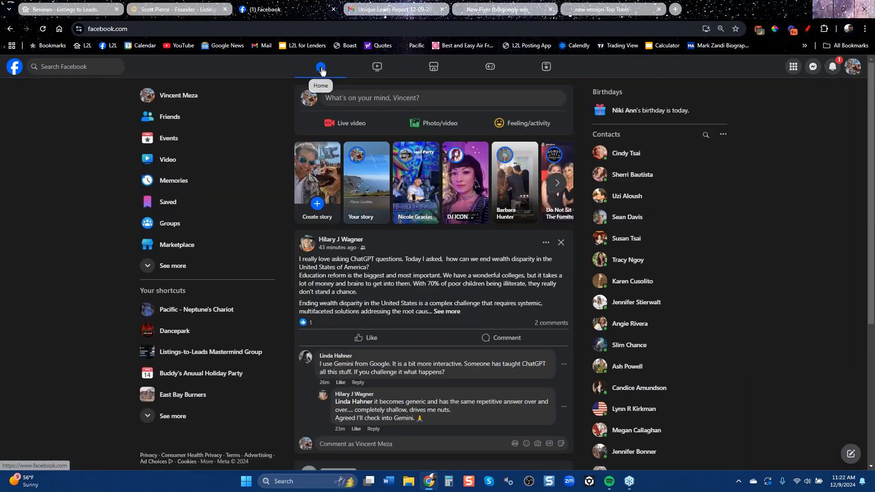
Publish a Facebook post with a short thank-you note and the pasted client reviews website link.
{"action": "left_click", "coordinate": [415, 100]}
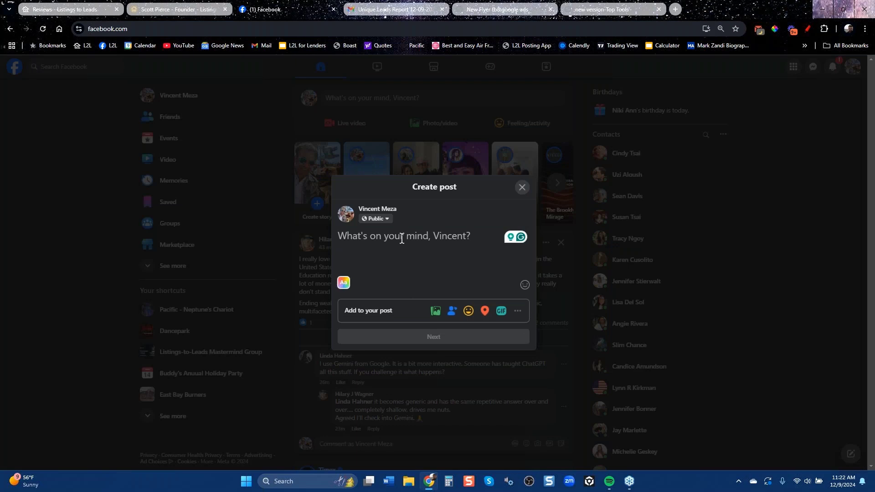
{"action": "type", "text": "Hi Joe..."}
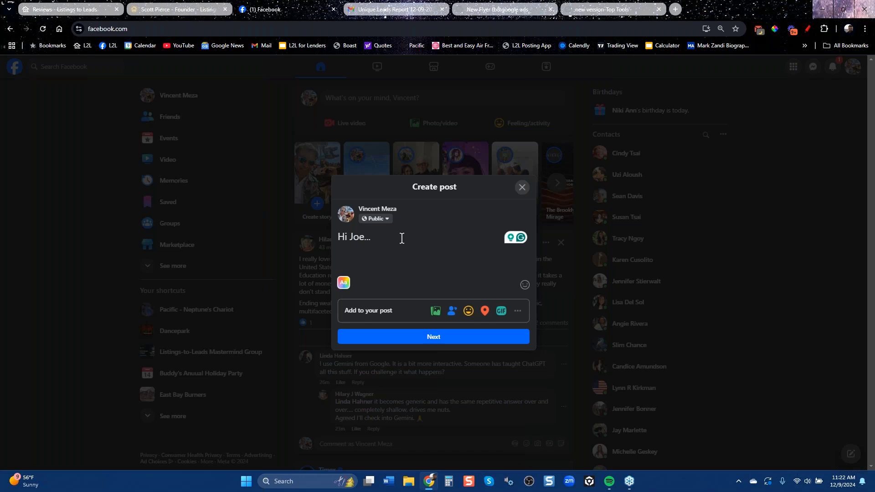
{"action": "type", "text": " thanks."}
{"action": "key", "text": "ctrl+v"}
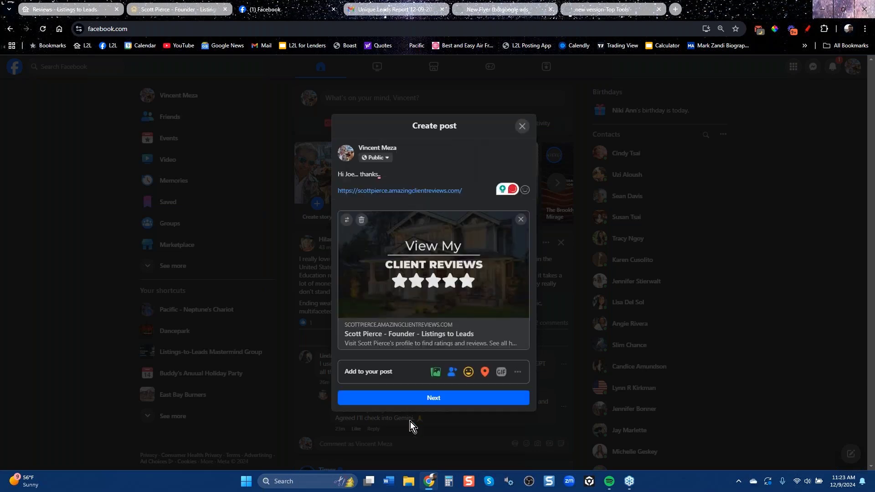
{"action": "left_click", "coordinate": [444, 400]}
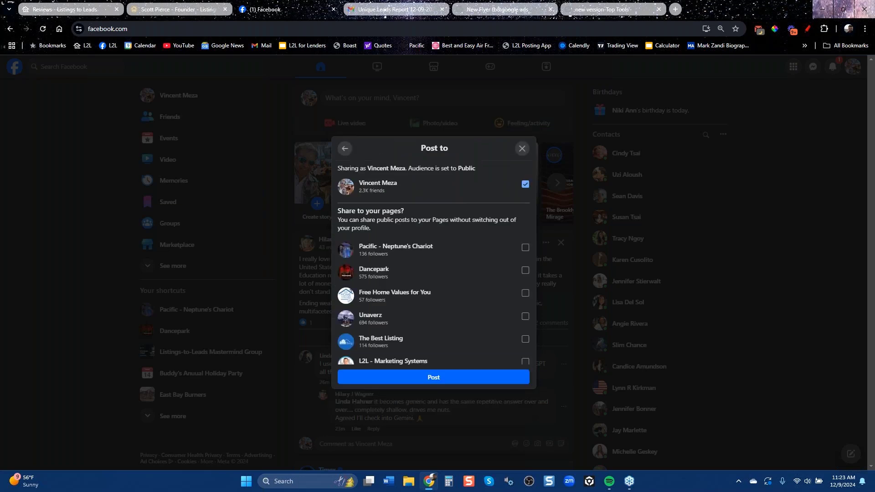
{"action": "left_click", "coordinate": [423, 379]}
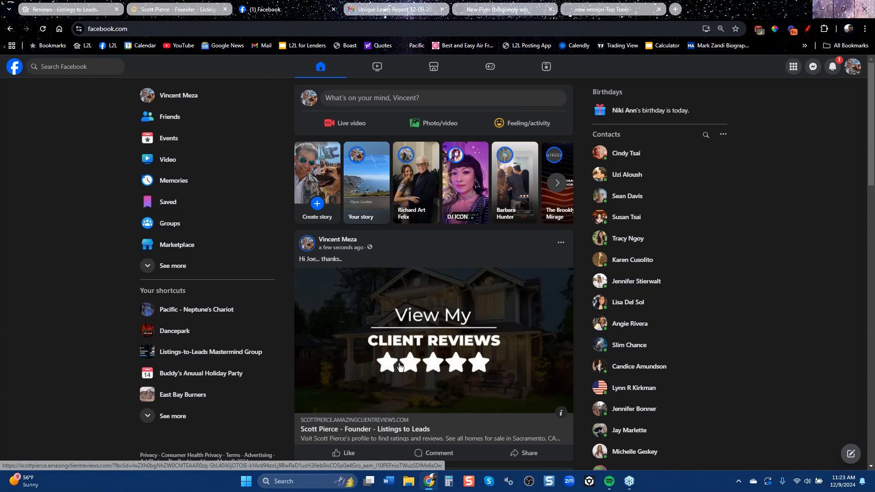
{"action": "scroll", "coordinate": [423, 374], "scroll_direction": "down", "scroll_amount": 3}
{"action": "scroll", "coordinate": [422, 374], "scroll_direction": "up", "scroll_amount": 3}
Follow the post's link preview to the client reviews site and scroll to its five-star review cards.
{"action": "left_click", "coordinate": [413, 342]}
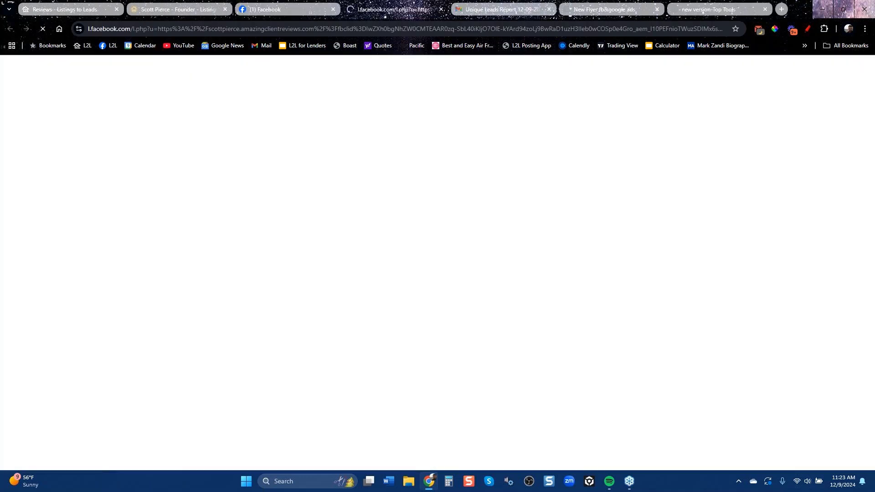
{"action": "scroll", "coordinate": [414, 339], "scroll_direction": "down", "scroll_amount": 15}
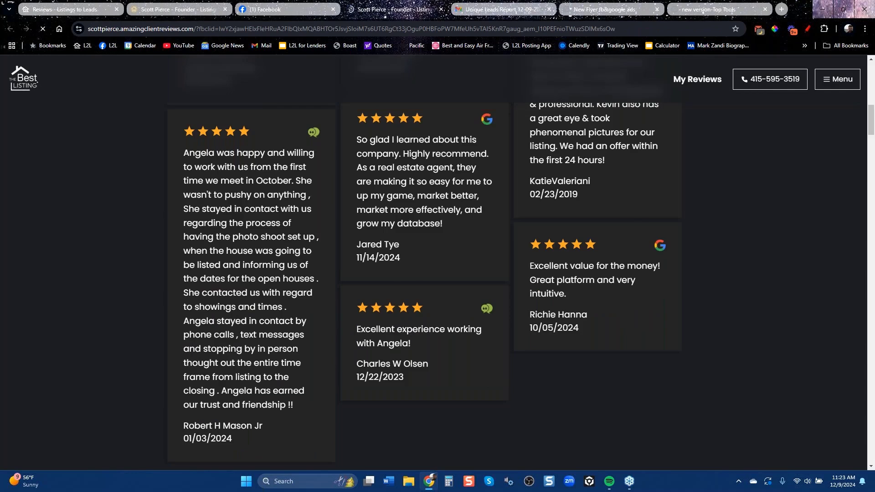
{"action": "scroll", "coordinate": [815, 121], "scroll_direction": "down", "scroll_amount": 5}
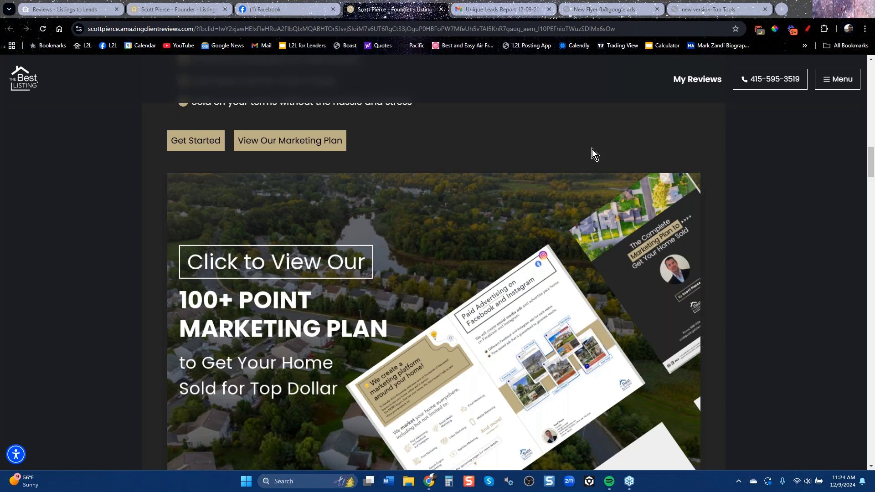
Go to the account profile's CRM / Integration options from Client Reviews & Marketing.
{"action": "left_click", "coordinate": [83, 10]}
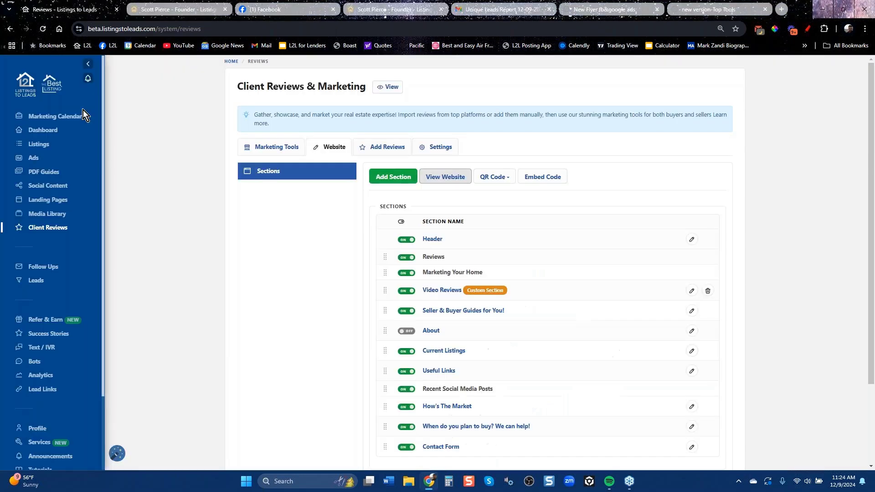
{"action": "left_click", "coordinate": [46, 424]}
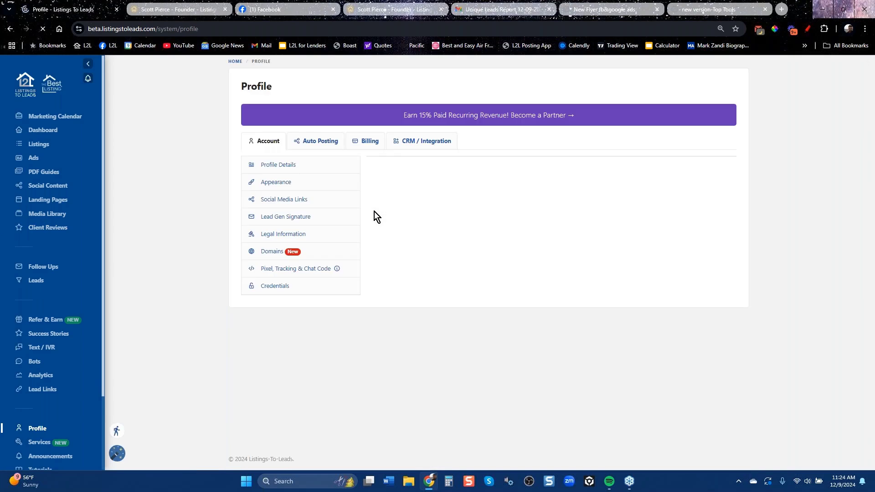
{"action": "left_click", "coordinate": [428, 143]}
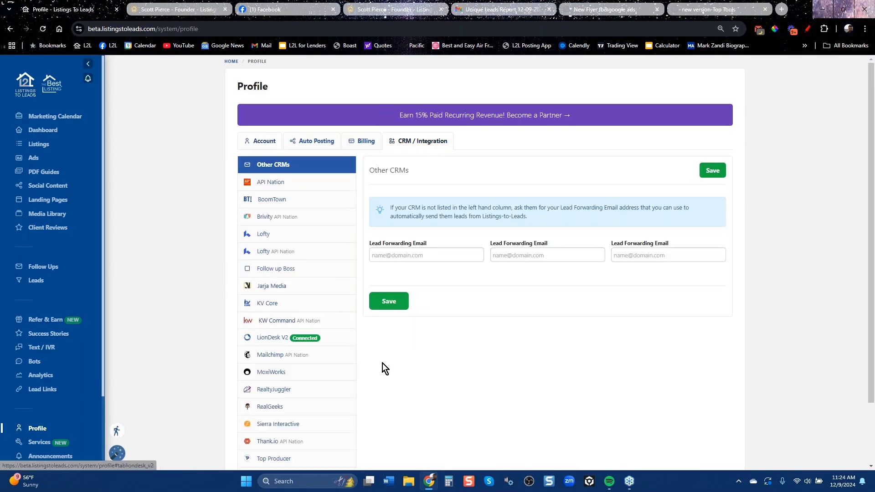
{"action": "scroll", "coordinate": [372, 380], "scroll_direction": "down", "scroll_amount": 2}
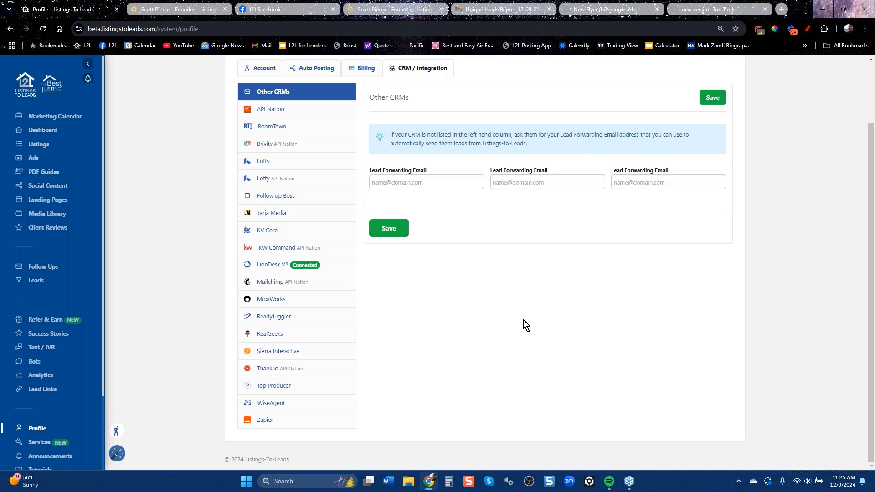
Review the KV Core, Follow up Boss, Lofty, RealtyJuggler, RealGeeks and Sierra connection settings.
{"action": "left_click", "coordinate": [279, 230]}
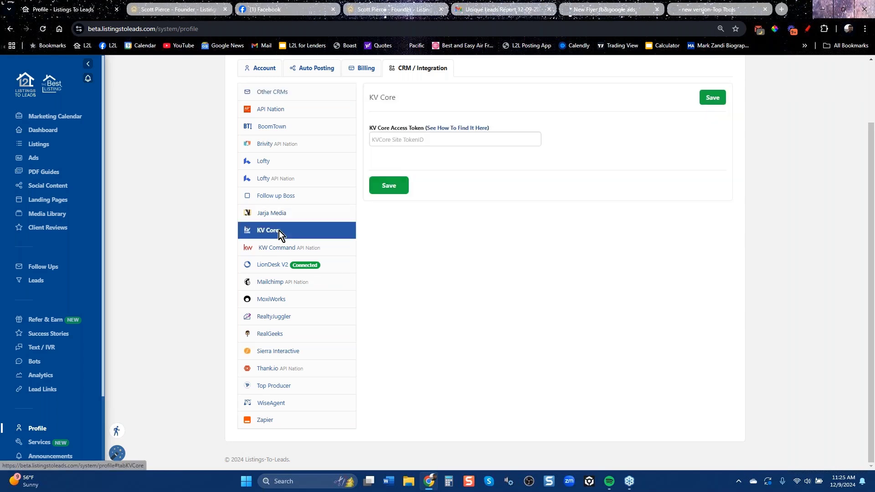
{"action": "left_click", "coordinate": [283, 199]}
{"action": "left_click", "coordinate": [283, 166]}
{"action": "left_click", "coordinate": [299, 180]}
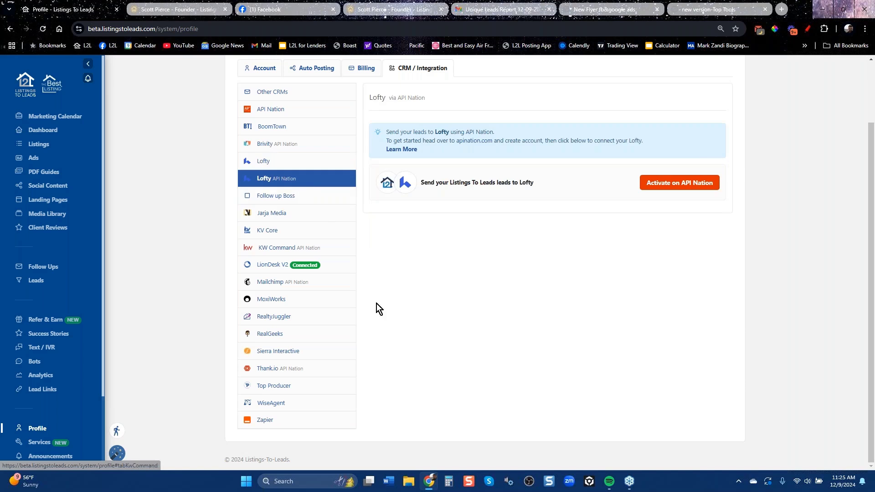
{"action": "left_click", "coordinate": [278, 322]}
{"action": "left_click", "coordinate": [287, 335]}
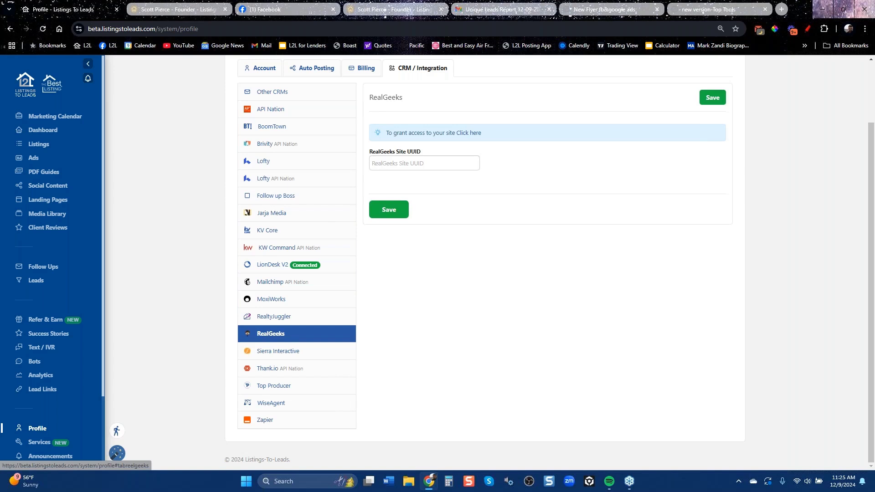
{"action": "left_click", "coordinate": [283, 356]}
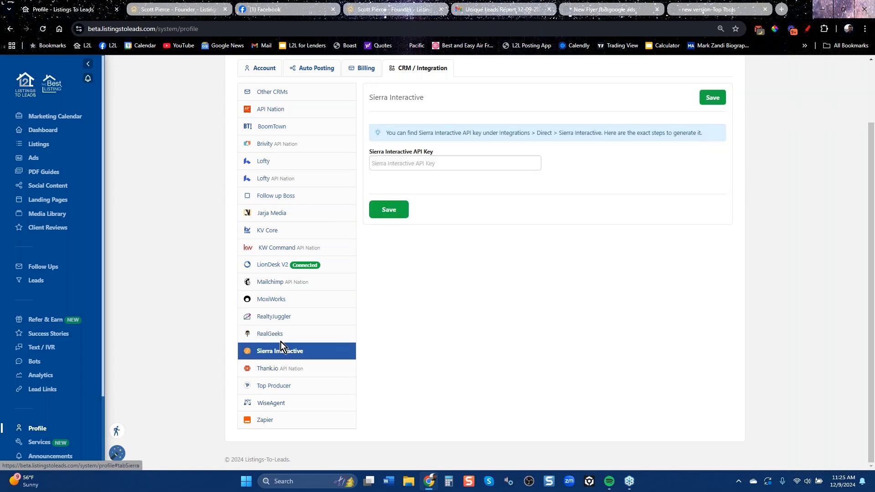
Check the Follow up Boss, WiseAgent, BoomTown and Brivity settings, then go back to Client Reviews & Marketing.
{"action": "left_click", "coordinate": [277, 196]}
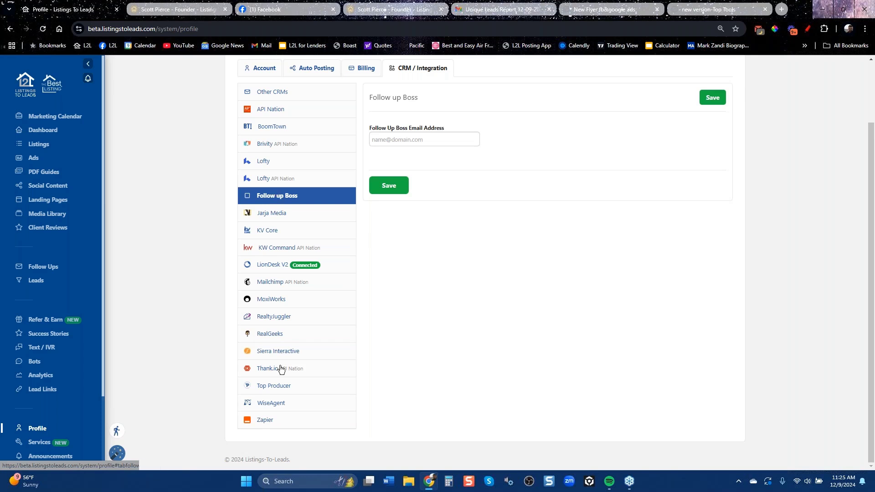
{"action": "left_click", "coordinate": [279, 403]}
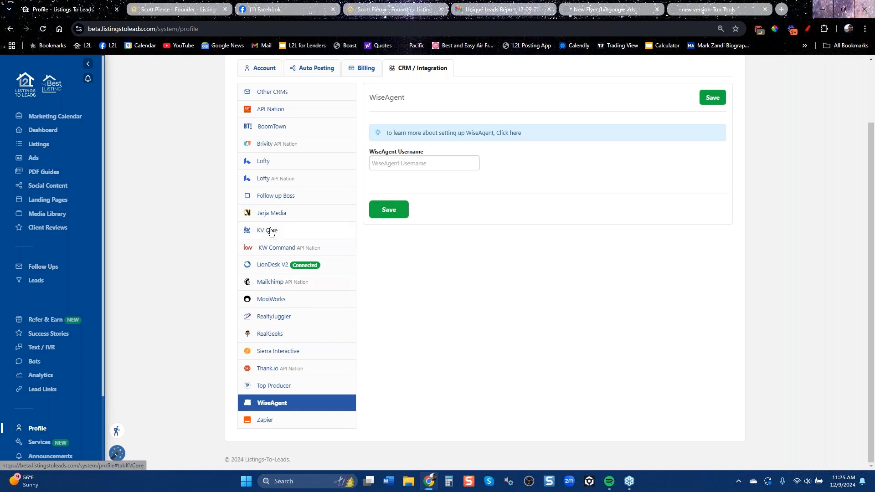
{"action": "left_click", "coordinate": [278, 127]}
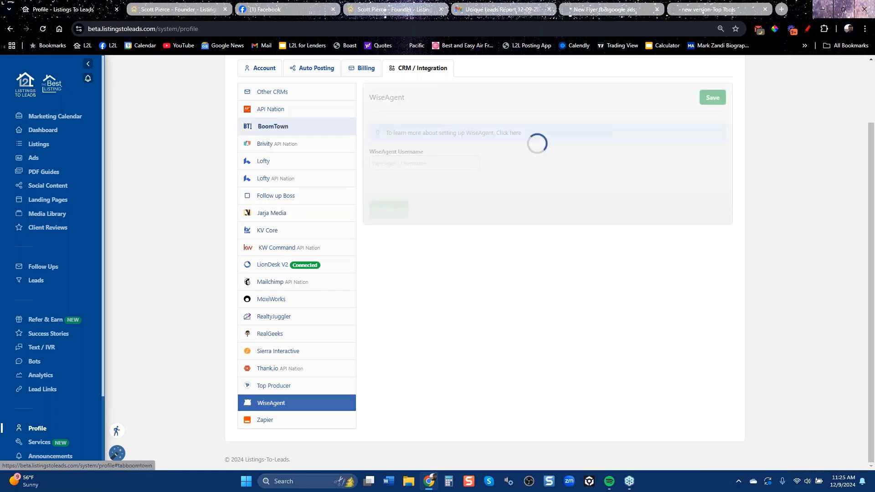
{"action": "left_click", "coordinate": [268, 144]}
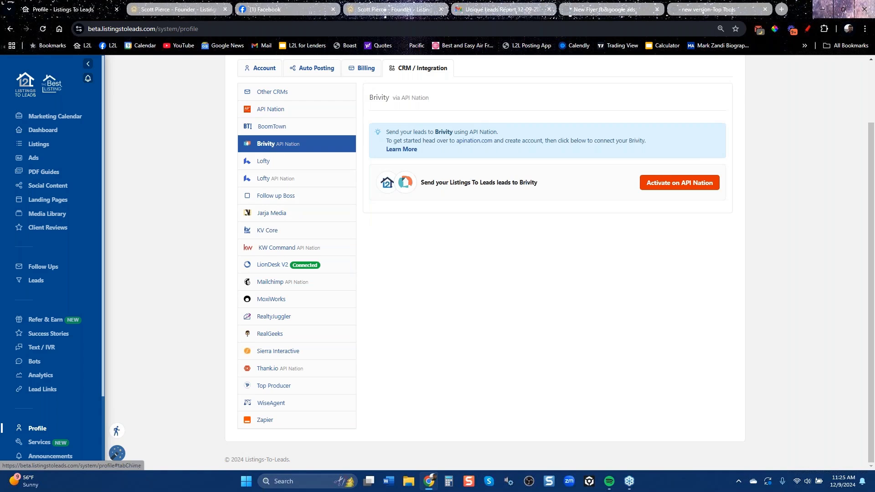
{"action": "left_click", "coordinate": [10, 30]}
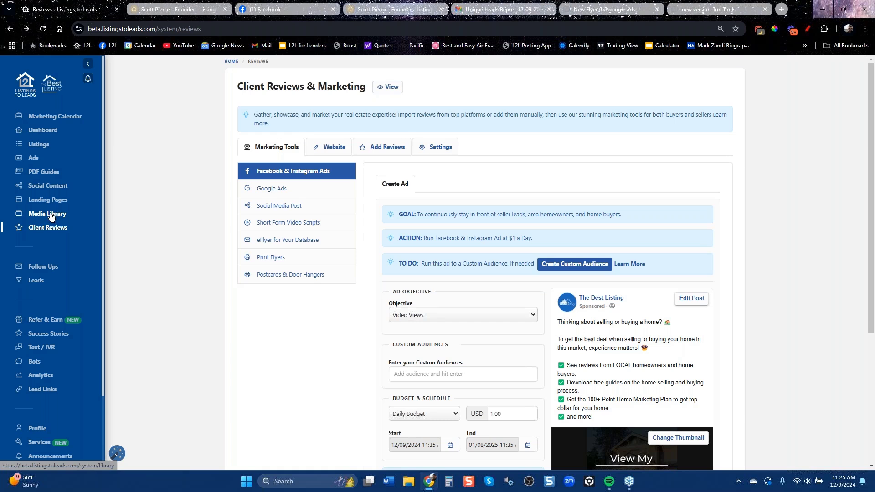
Open the Free Home Values card's editor from the Landing Pages grid.
{"action": "left_click", "coordinate": [43, 203]}
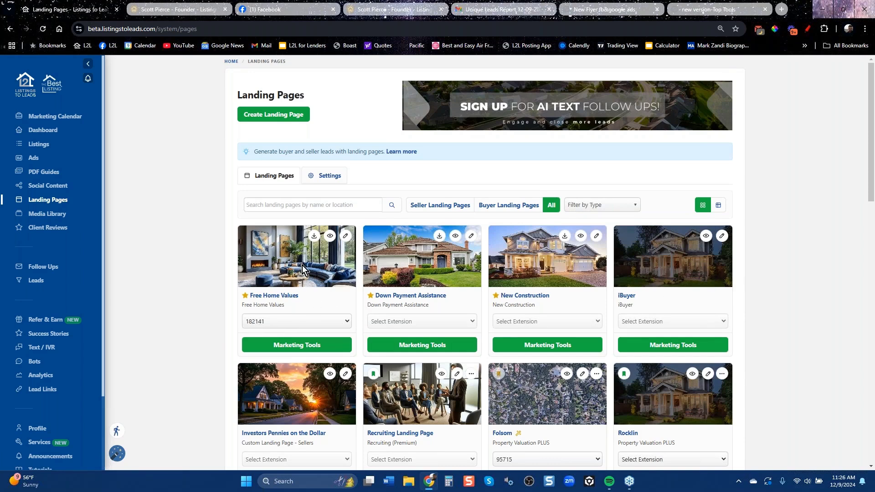
{"action": "left_click", "coordinate": [344, 238]}
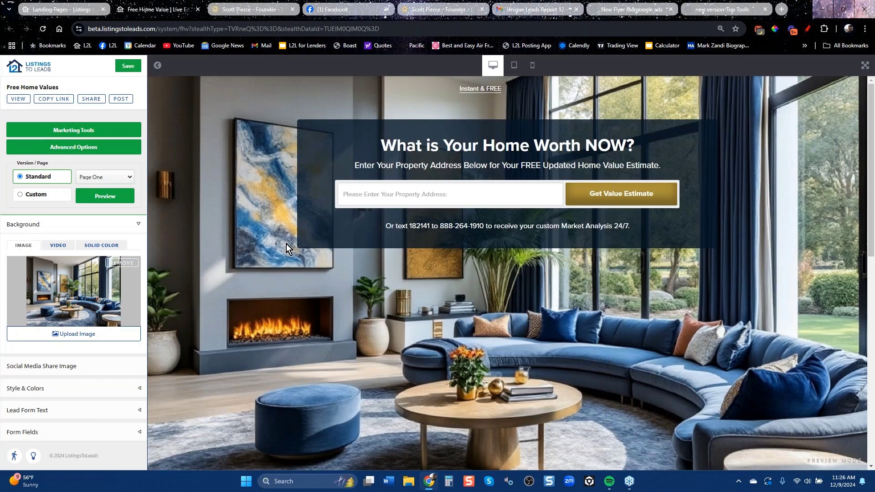
Remove the living-room background from Free Home Values, then browse the client reviews website.
{"action": "left_click", "coordinate": [120, 263]}
{"action": "left_click", "coordinate": [53, 10]}
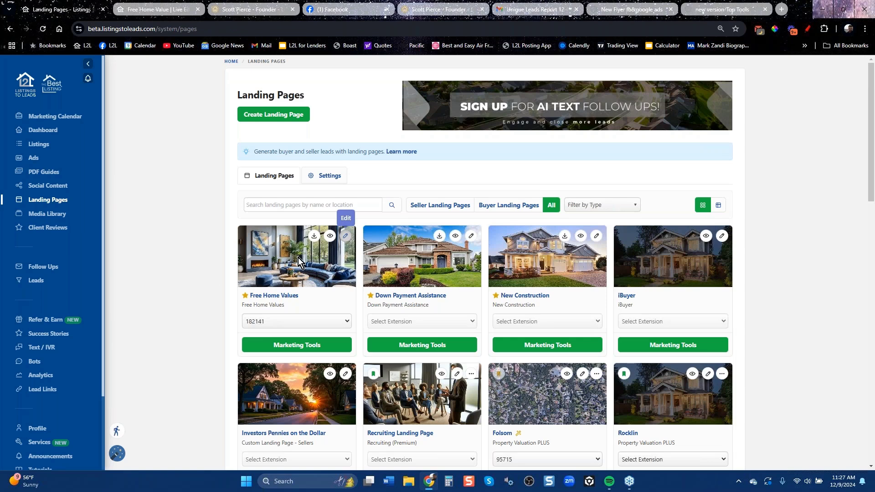
{"action": "left_click", "coordinate": [261, 9]}
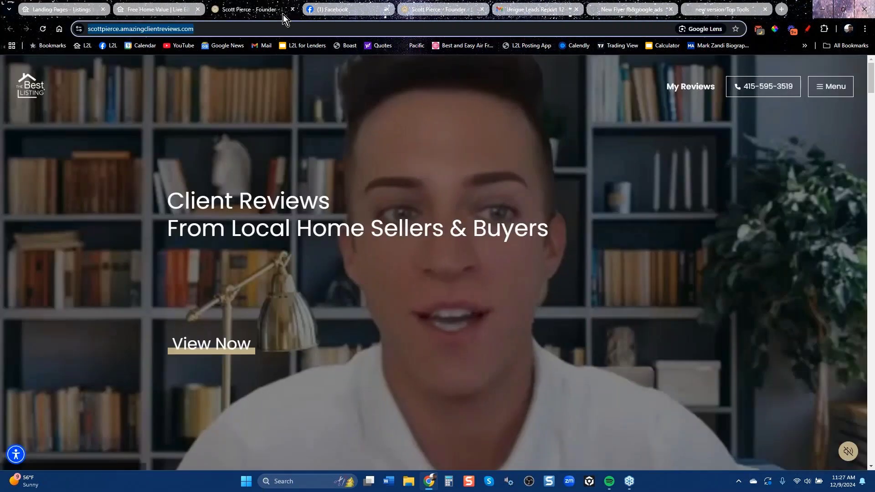
{"action": "scroll", "coordinate": [412, 278], "scroll_direction": "down", "scroll_amount": 10}
{"action": "scroll", "coordinate": [415, 277], "scroll_direction": "down", "scroll_amount": 15}
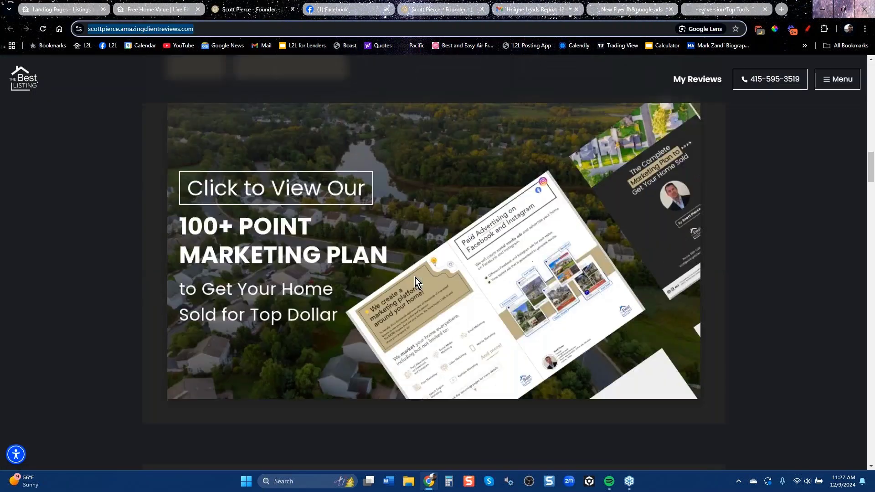
{"action": "scroll", "coordinate": [414, 278], "scroll_direction": "down", "scroll_amount": 15}
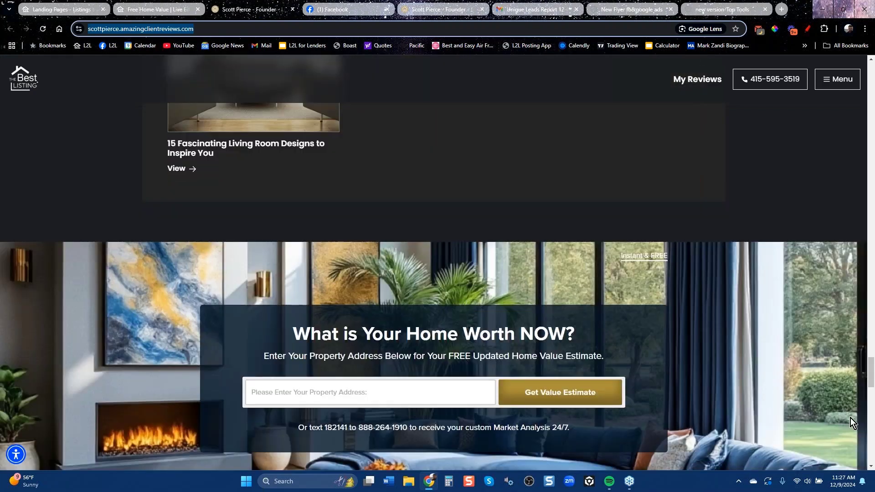
{"action": "left_click_drag", "start_coordinate": [871, 373], "coordinate": [871, 378]}
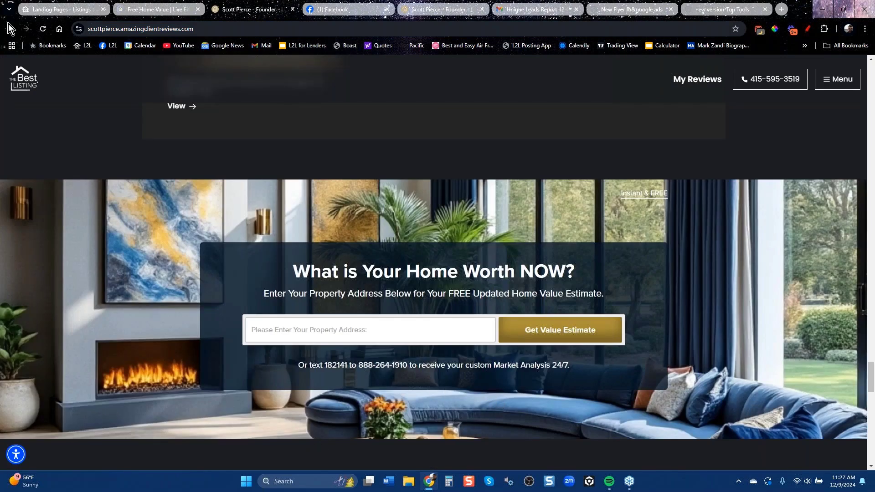
Save the Free Home Values page with its default suburban street background.
{"action": "left_click", "coordinate": [67, 8]}
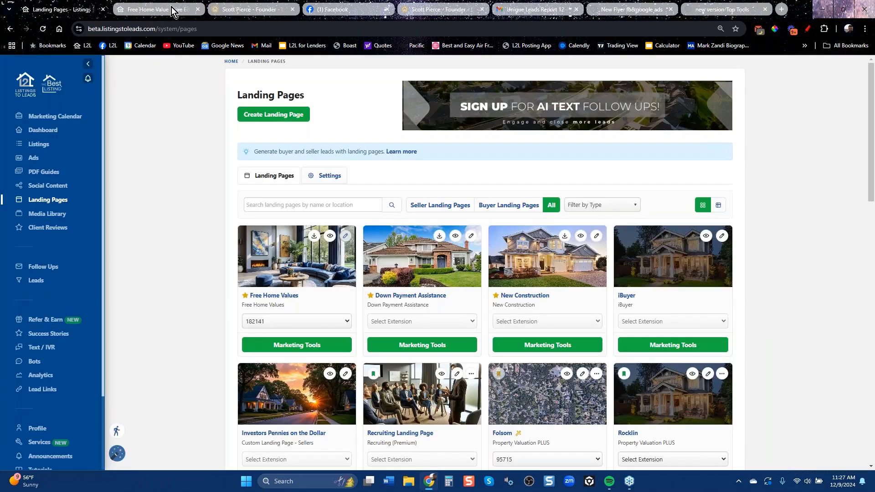
{"action": "left_click", "coordinate": [159, 9]}
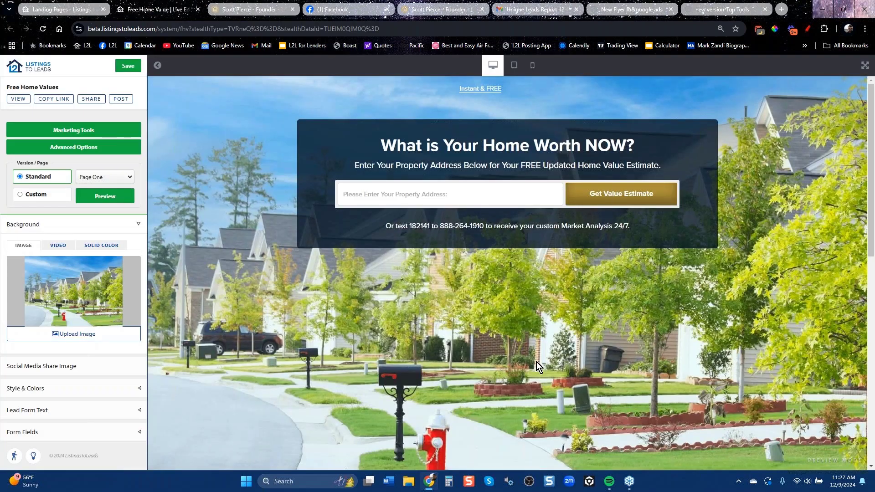
{"action": "left_click", "coordinate": [122, 66]}
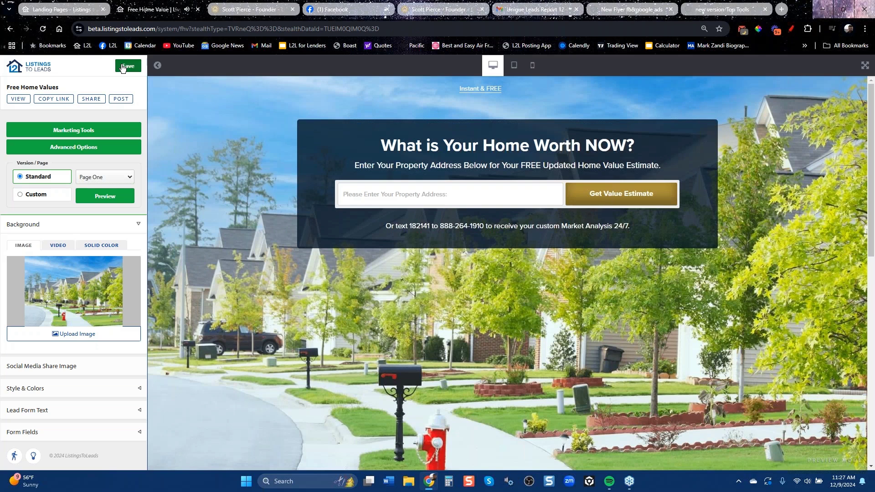
{"action": "left_click", "coordinate": [249, 9]}
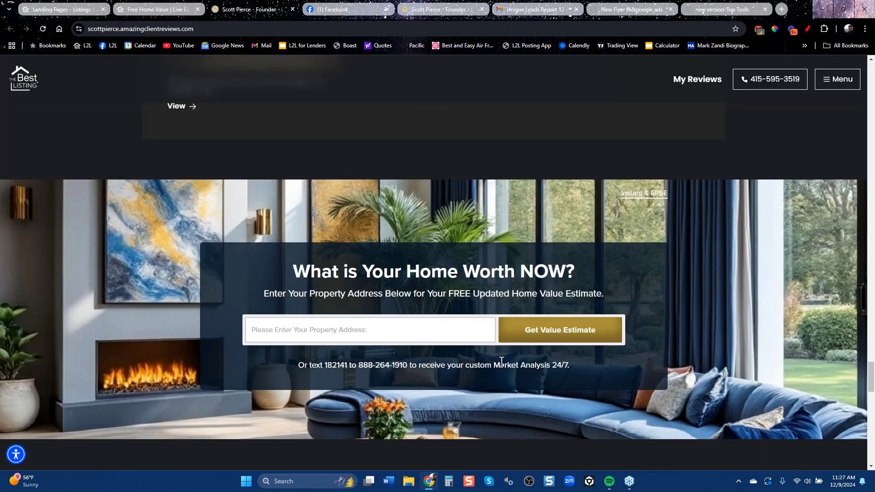
{"action": "scroll", "coordinate": [504, 361], "scroll_direction": "down", "scroll_amount": 6}
{"action": "scroll", "coordinate": [501, 361], "scroll_direction": "up", "scroll_amount": 6}
{"action": "scroll", "coordinate": [294, 195], "scroll_direction": "up", "scroll_amount": 15}
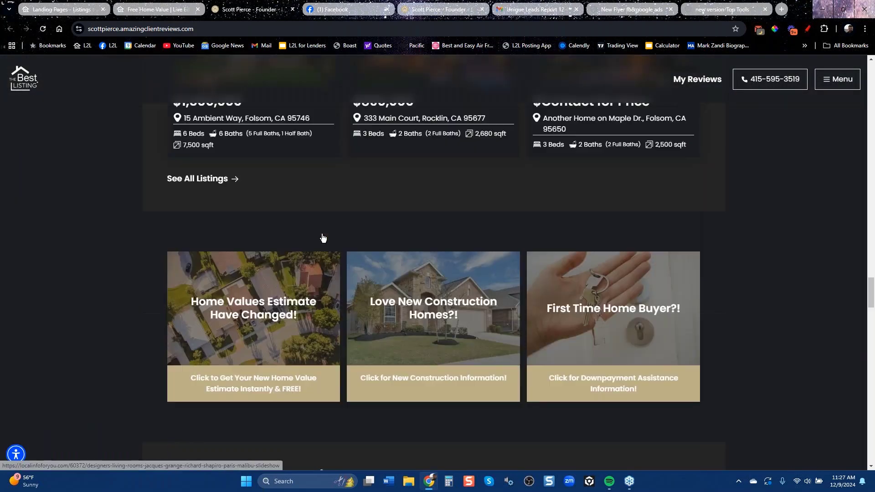
{"action": "scroll", "coordinate": [428, 267], "scroll_direction": "up", "scroll_amount": 5}
{"action": "left_click", "coordinate": [436, 201]}
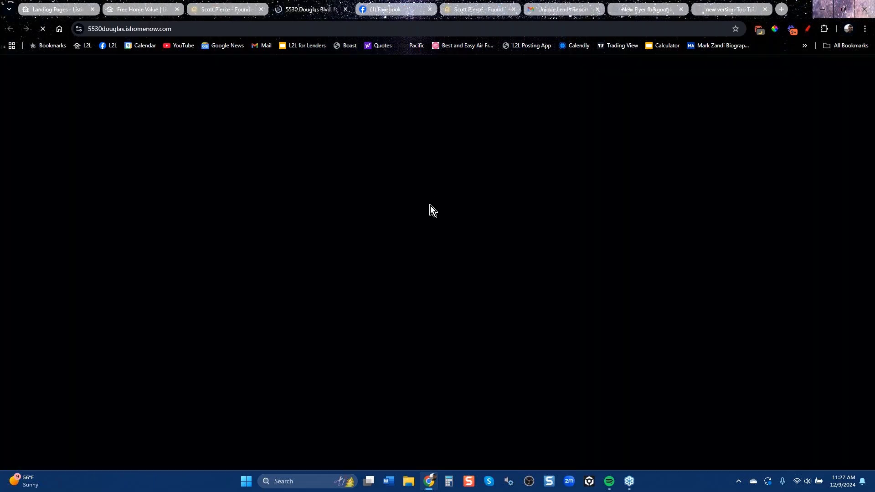
{"action": "scroll", "coordinate": [483, 301], "scroll_direction": "down", "scroll_amount": 10}
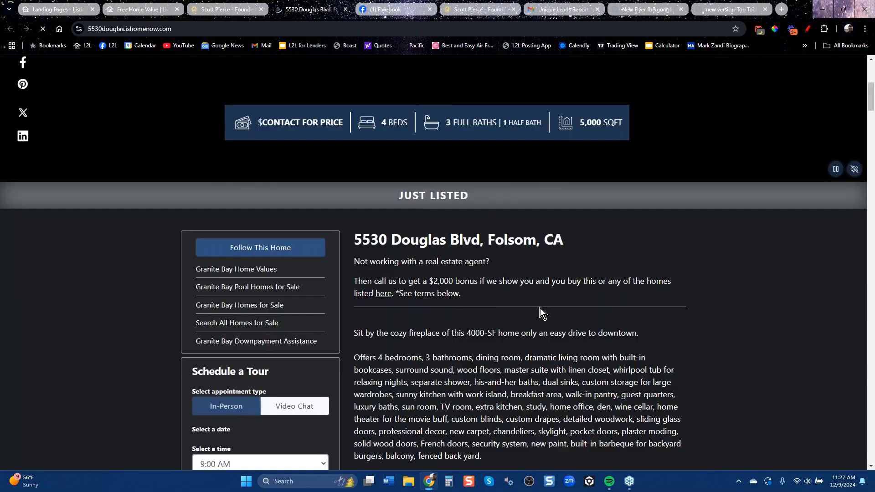
{"action": "scroll", "coordinate": [540, 308], "scroll_direction": "down", "scroll_amount": 3}
{"action": "scroll", "coordinate": [544, 307], "scroll_direction": "up", "scroll_amount": 12}
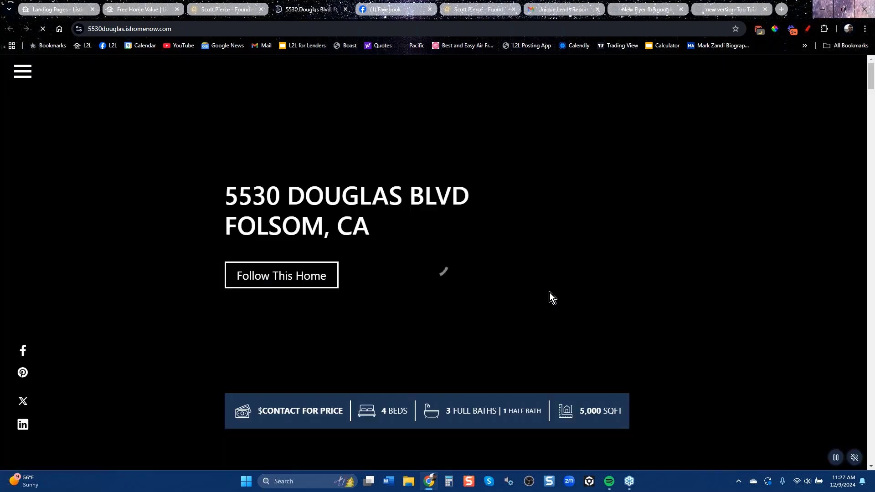
{"action": "scroll", "coordinate": [689, 337], "scroll_direction": "down", "scroll_amount": 15}
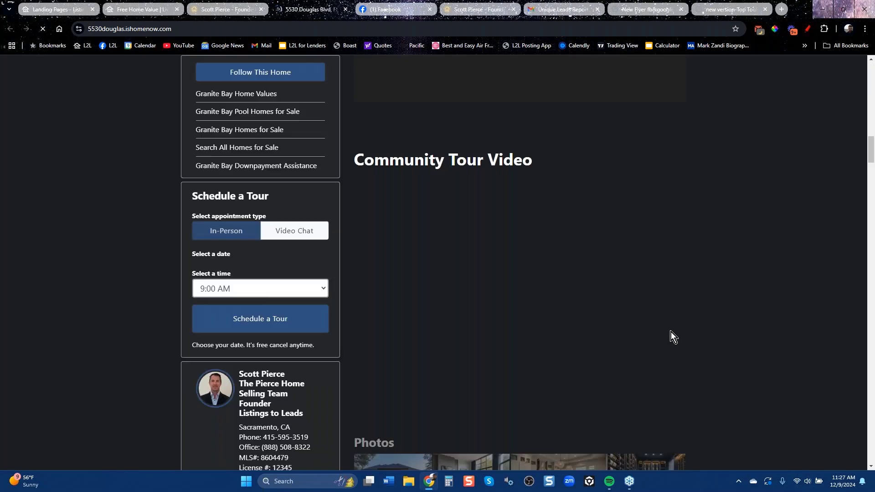
{"action": "scroll", "coordinate": [670, 332], "scroll_direction": "down", "scroll_amount": 15}
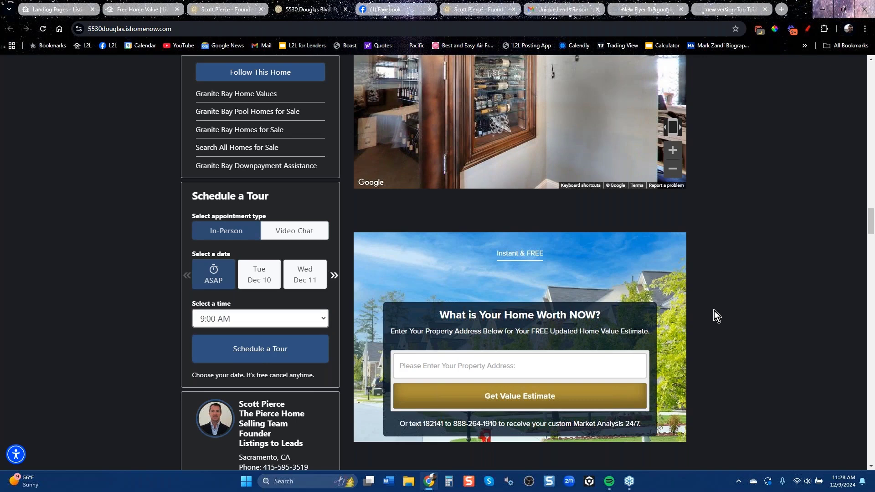
{"action": "scroll", "coordinate": [715, 310], "scroll_direction": "up", "scroll_amount": 15}
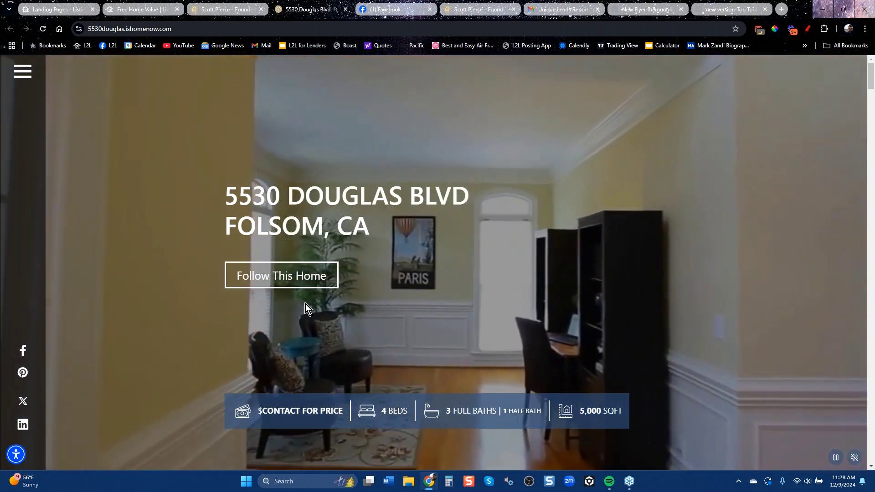
{"action": "left_click", "coordinate": [302, 279]}
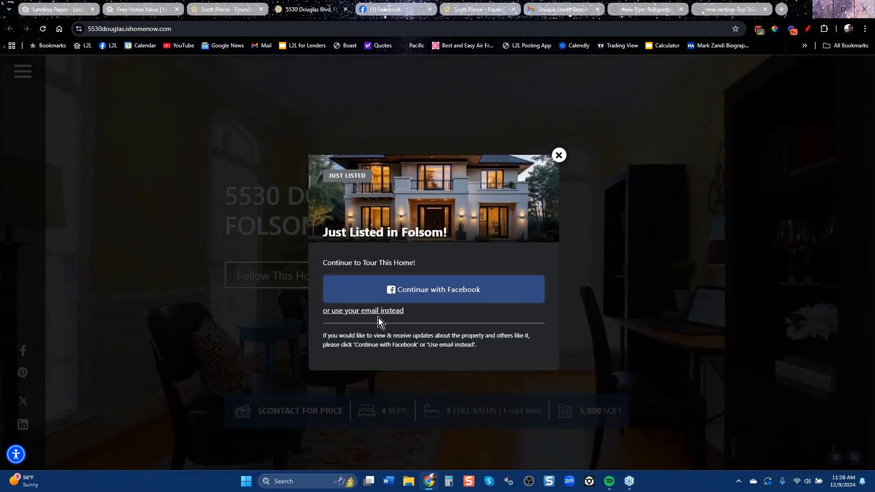
{"action": "left_click", "coordinate": [377, 312]}
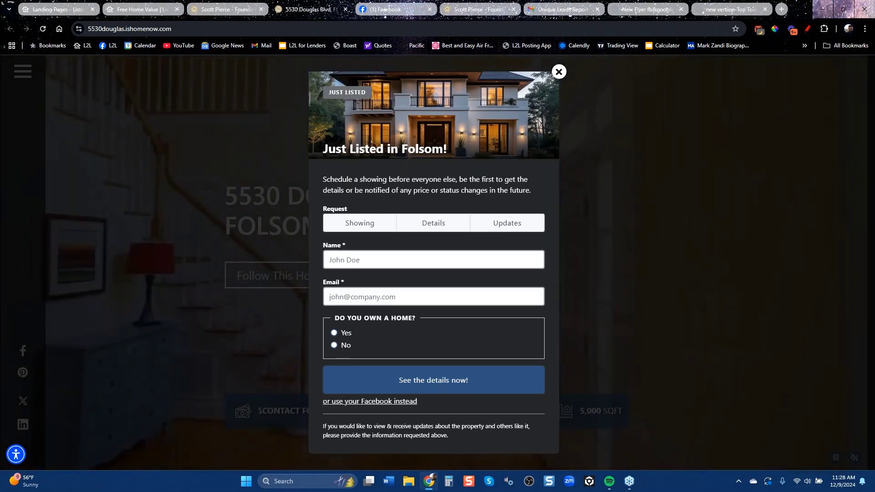
{"action": "left_click", "coordinate": [334, 333]}
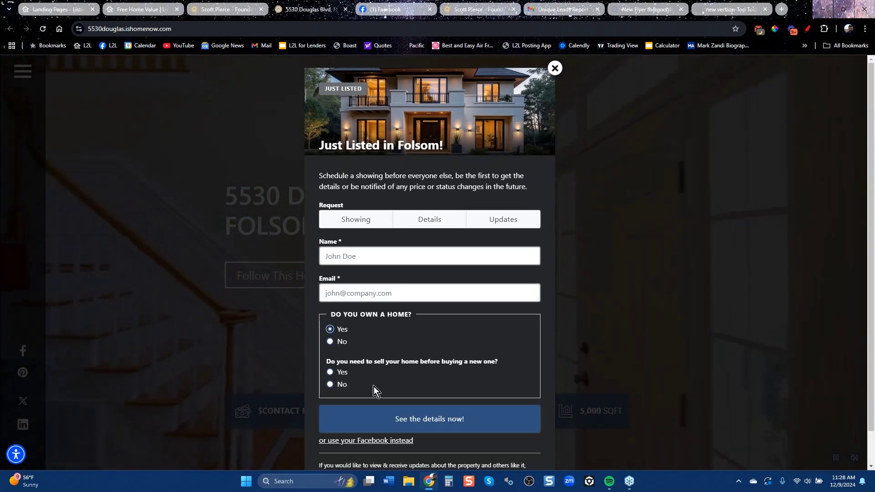
{"action": "left_click", "coordinate": [554, 68]}
{"action": "scroll", "coordinate": [463, 305], "scroll_direction": "down", "scroll_amount": 10}
{"action": "scroll", "coordinate": [464, 304], "scroll_direction": "down", "scroll_amount": 7}
{"action": "scroll", "coordinate": [740, 374], "scroll_direction": "down", "scroll_amount": 6}
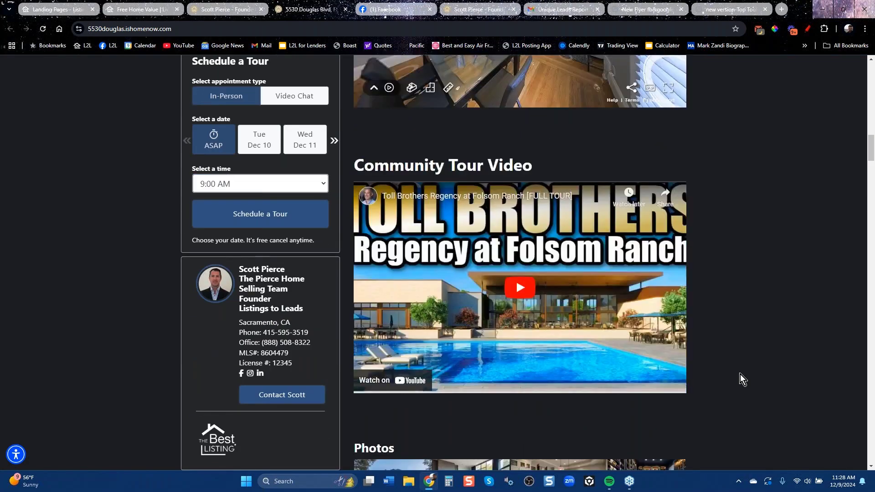
{"action": "scroll", "coordinate": [740, 374], "scroll_direction": "down", "scroll_amount": 10}
{"action": "scroll", "coordinate": [740, 374], "scroll_direction": "up", "scroll_amount": 3}
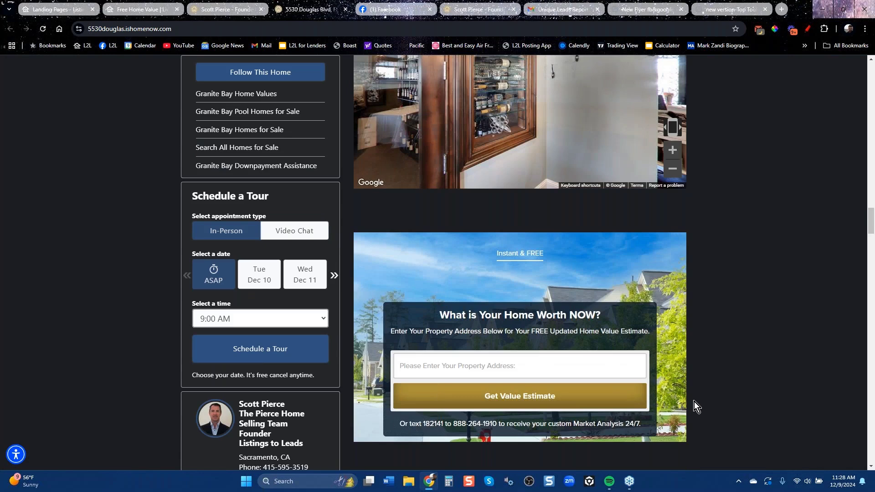
{"action": "scroll", "coordinate": [693, 401], "scroll_direction": "up", "scroll_amount": 10}
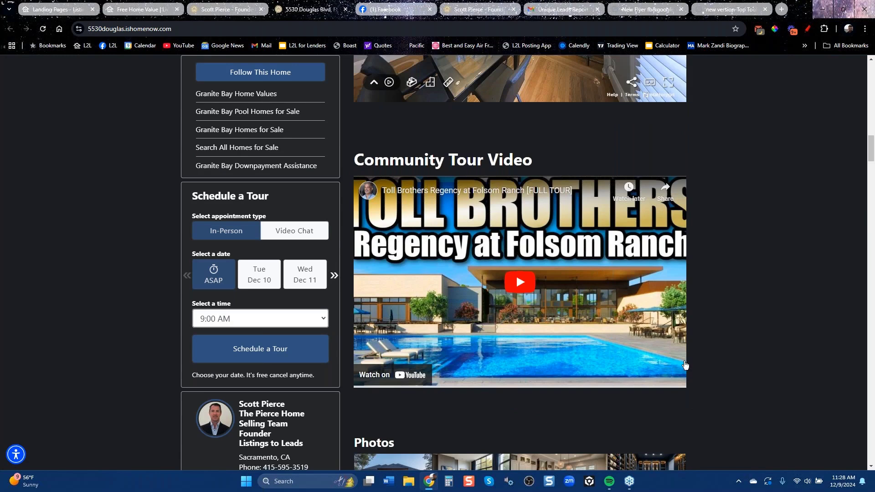
{"action": "scroll", "coordinate": [742, 405], "scroll_direction": "up", "scroll_amount": 5}
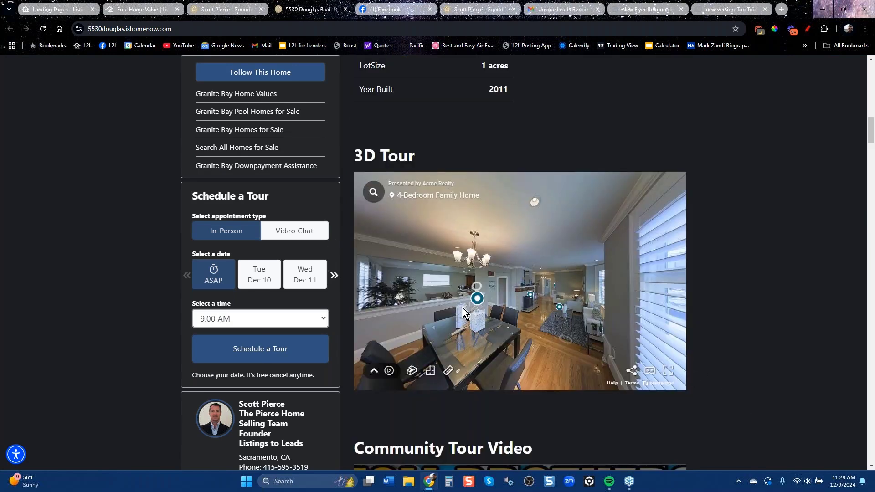
Return to the Landing Pages list and reload it to show the Free Home Values street photo.
{"action": "left_click", "coordinate": [234, 10]}
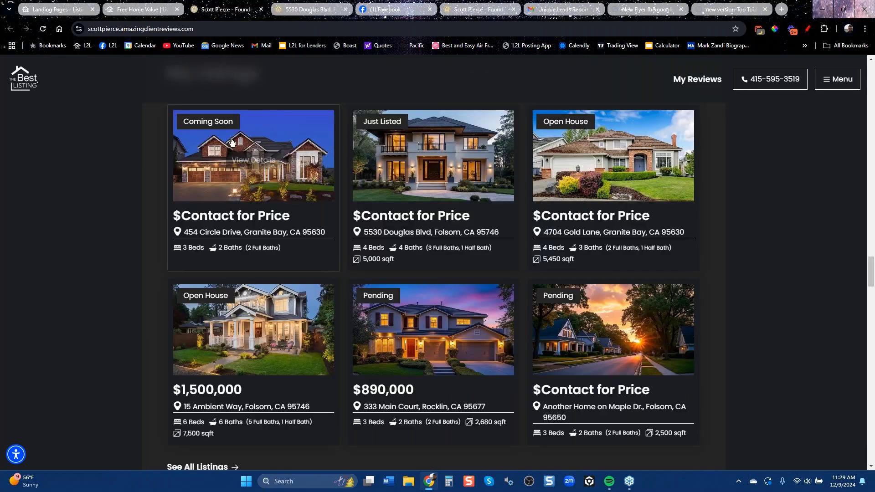
{"action": "left_click", "coordinate": [144, 11]}
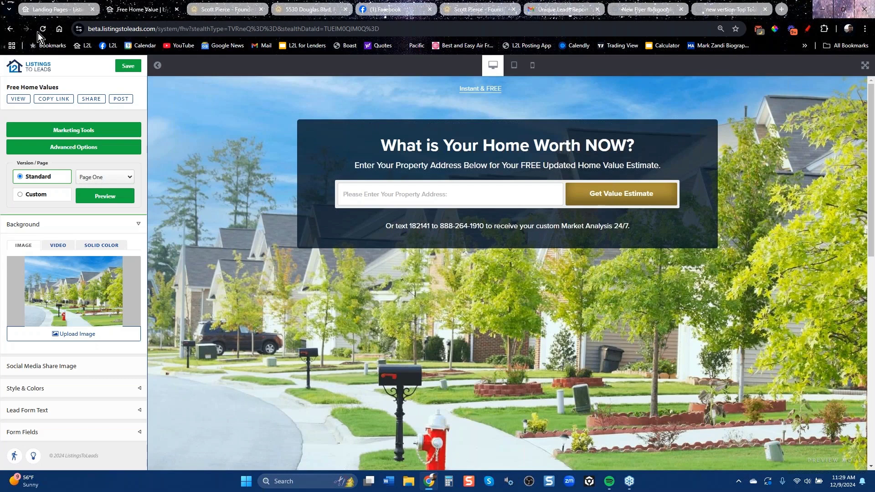
{"action": "left_click", "coordinate": [42, 10]}
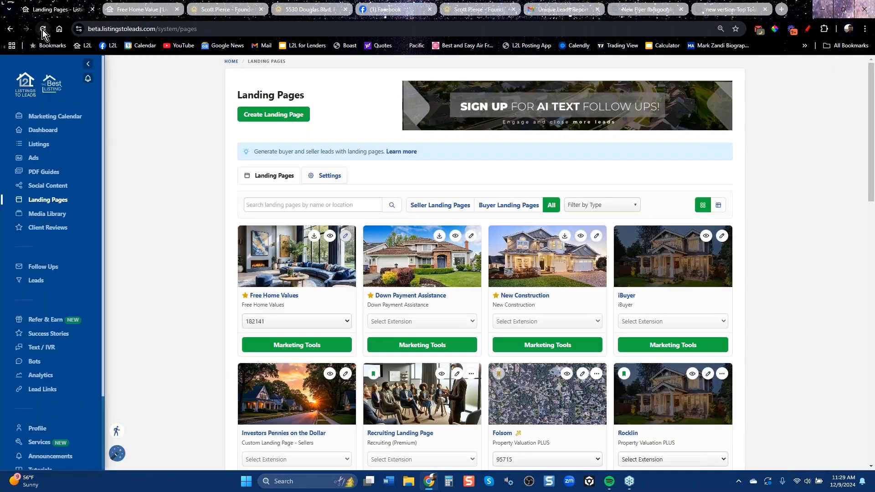
{"action": "left_click", "coordinate": [42, 29]}
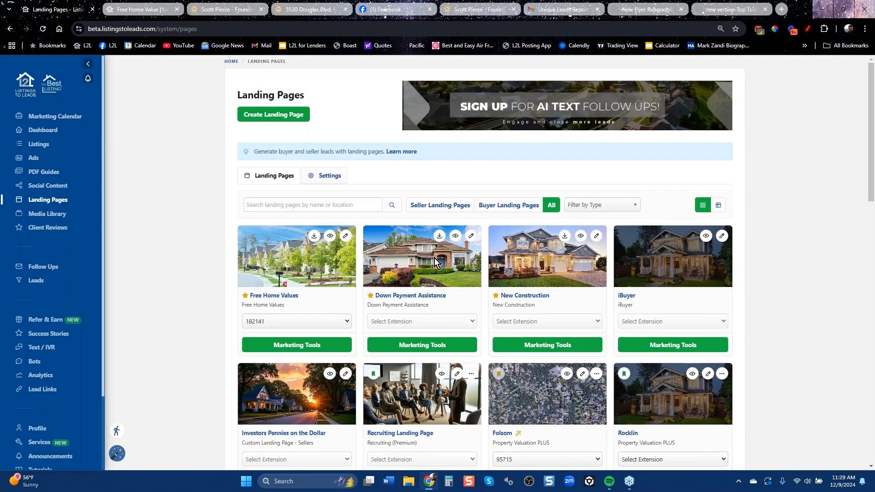
Fill in a Property Valuation PLUS landing page named 'Roseville', then close the form uncreated.
{"action": "left_click", "coordinate": [294, 115]}
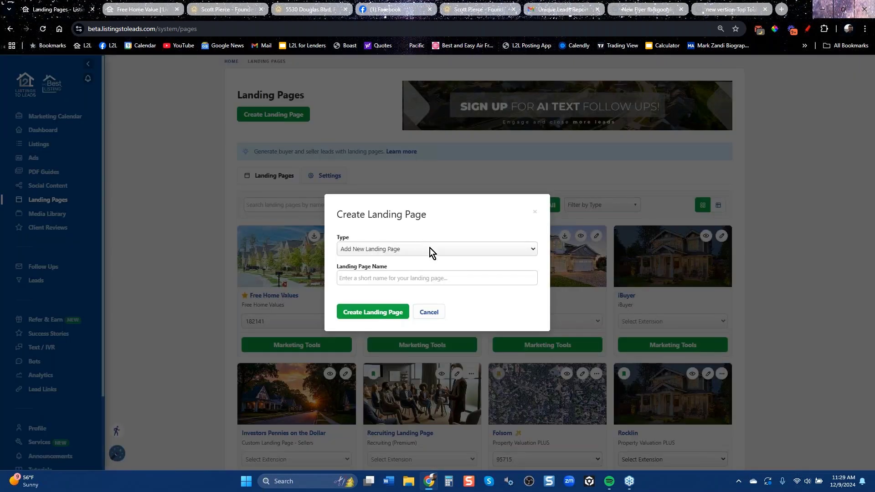
{"action": "left_click", "coordinate": [429, 249]}
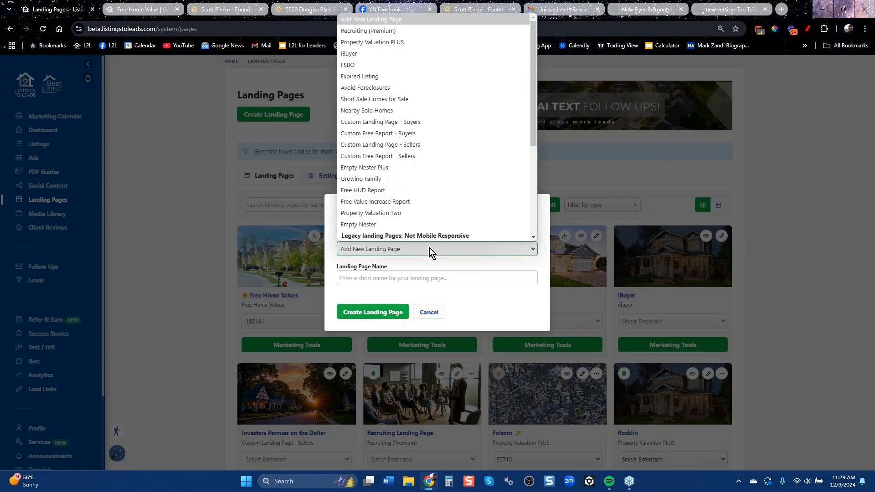
{"action": "left_click", "coordinate": [403, 42]}
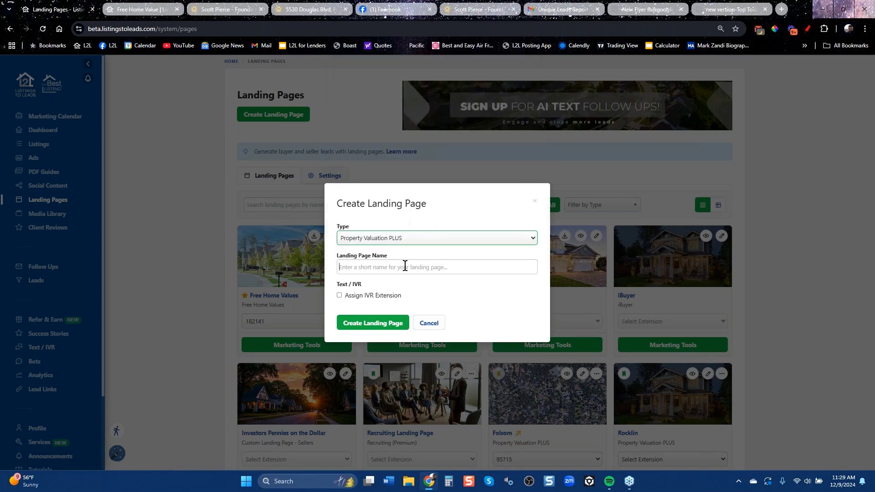
{"action": "left_click", "coordinate": [405, 266]}
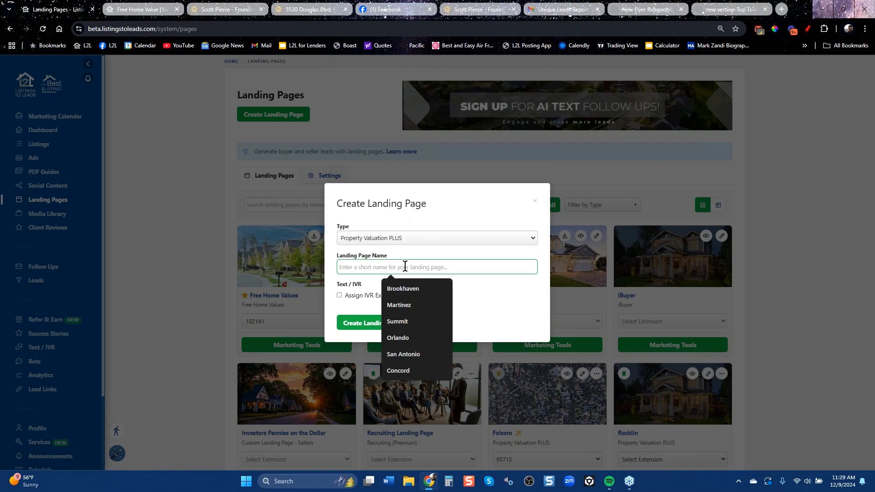
{"action": "type", "text": "Roseville"}
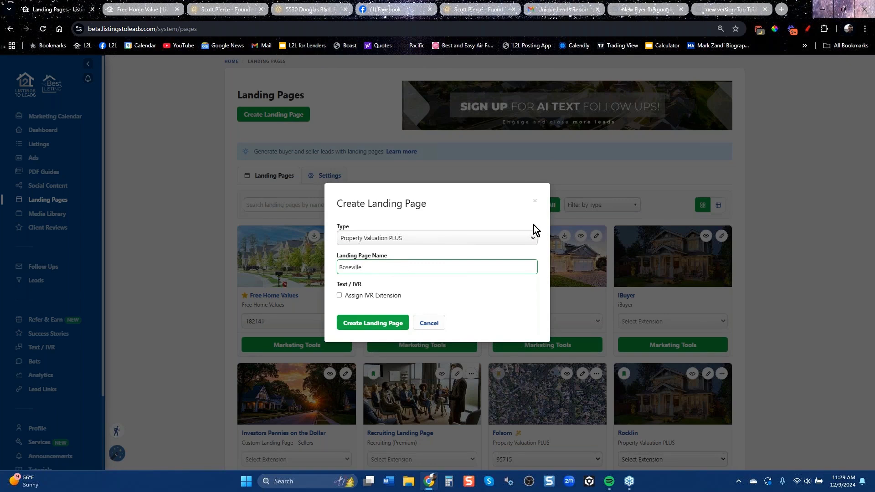
{"action": "left_click", "coordinate": [535, 202]}
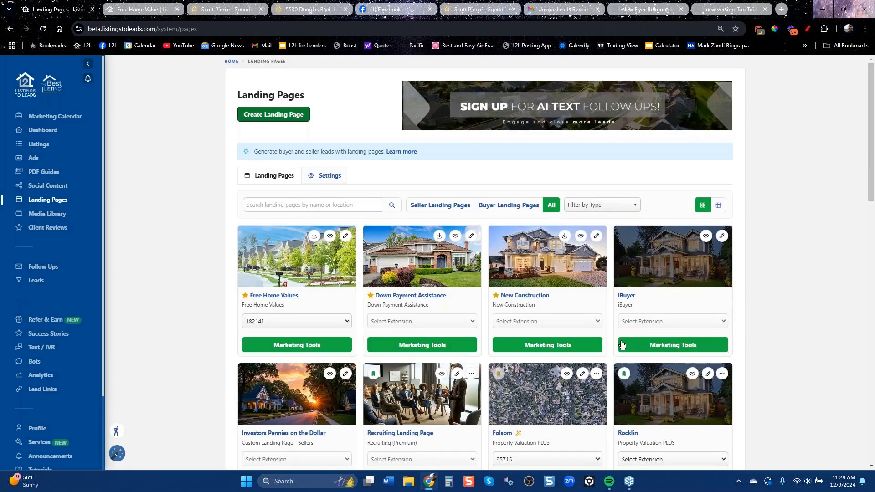
{"action": "scroll", "coordinate": [444, 248], "scroll_direction": "down", "scroll_amount": 5}
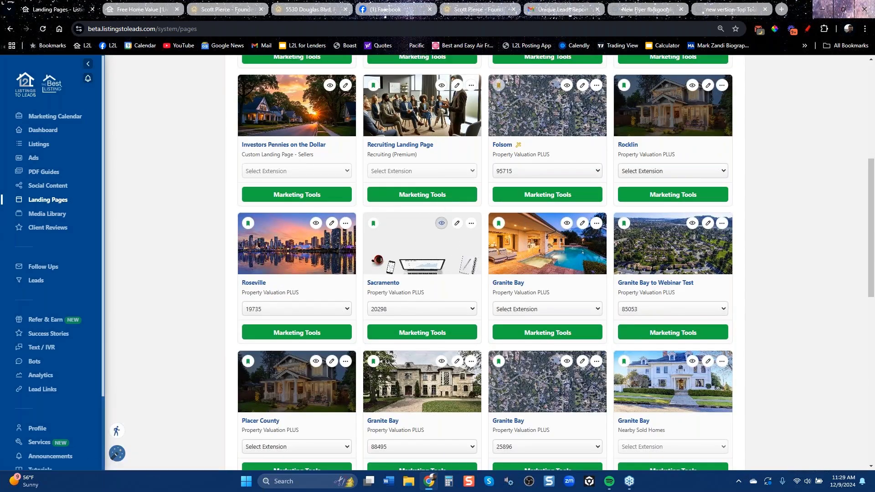
{"action": "left_click", "coordinate": [442, 223]}
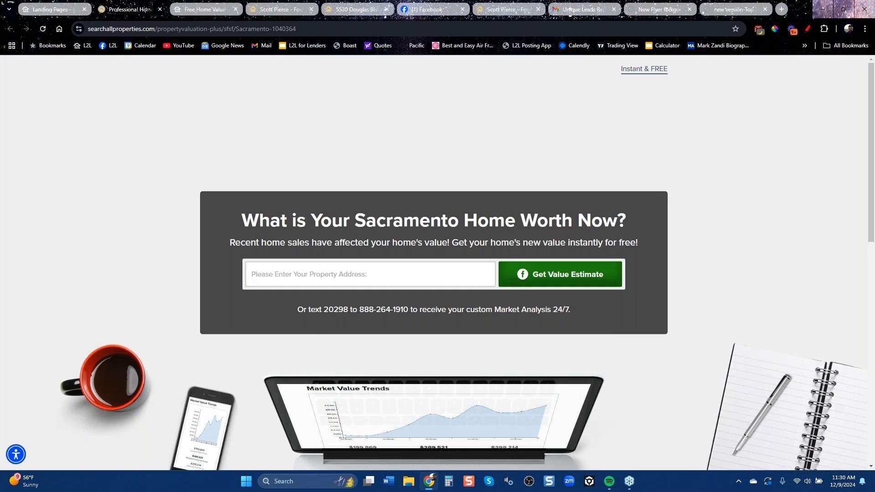
{"action": "scroll", "coordinate": [347, 348], "scroll_direction": "down", "scroll_amount": 5}
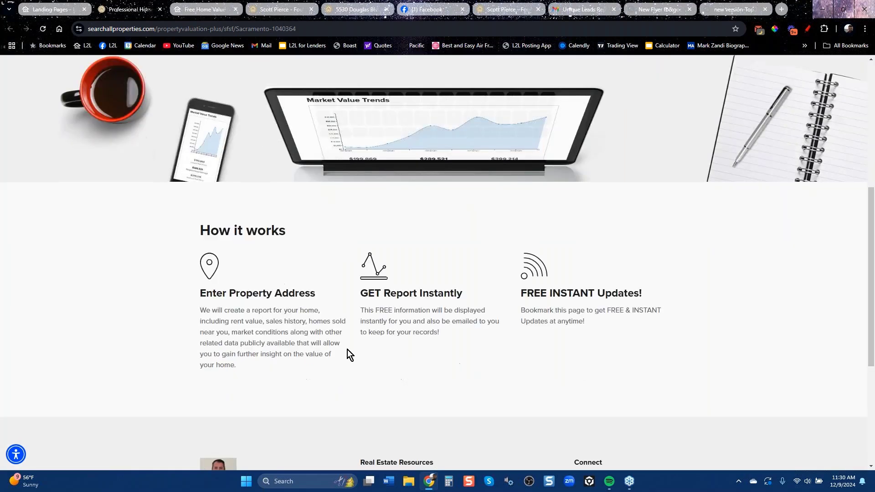
{"action": "scroll", "coordinate": [360, 335], "scroll_direction": "up", "scroll_amount": 5}
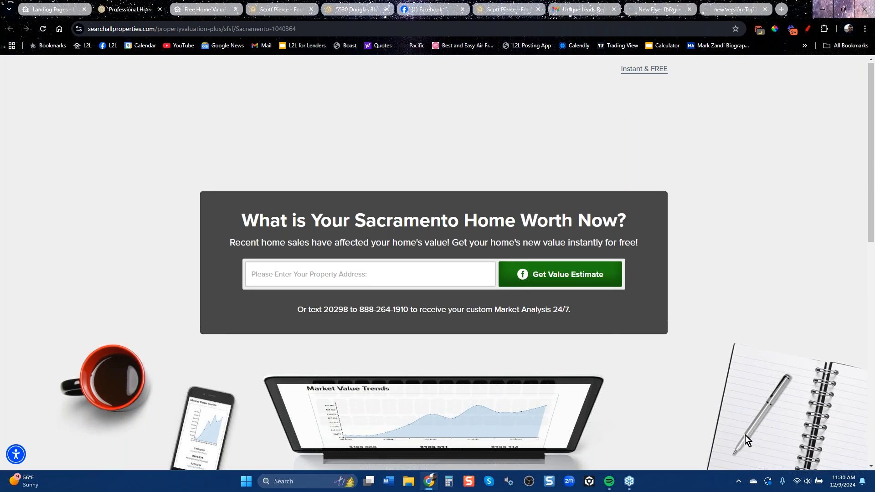
{"action": "left_click", "coordinate": [160, 9]}
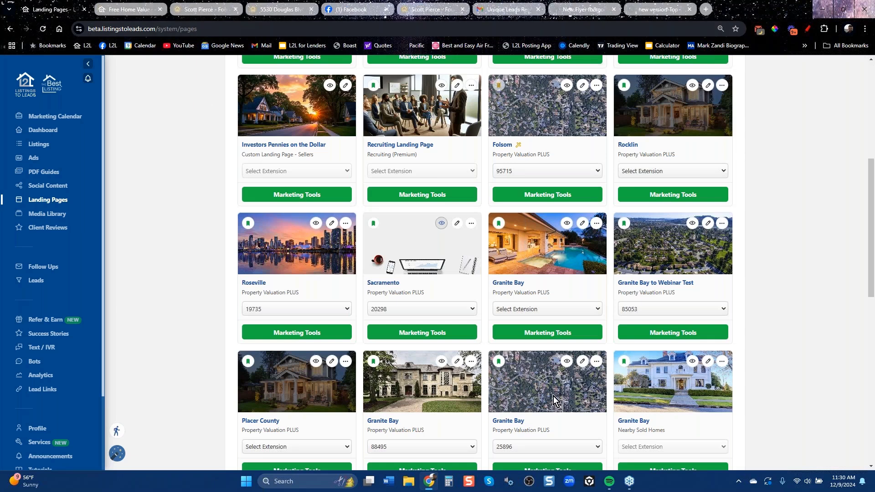
{"action": "scroll", "coordinate": [768, 395], "scroll_direction": "down", "scroll_amount": 10}
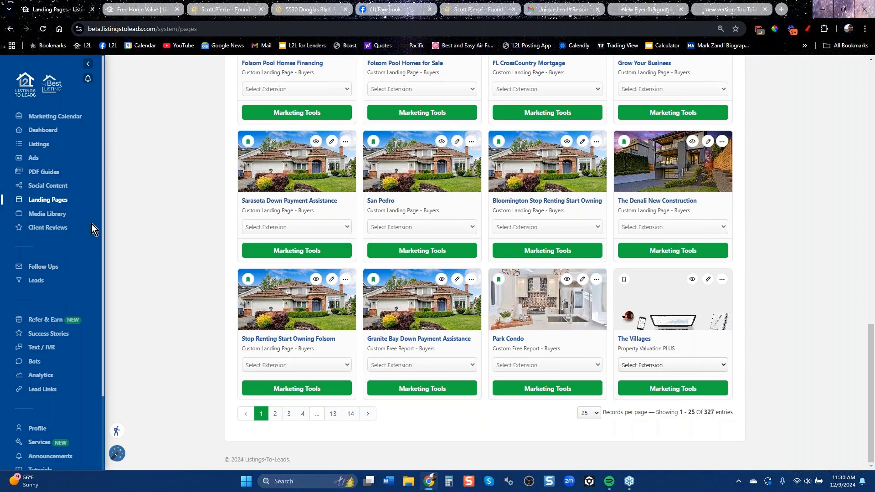
Open Social Content, dismiss the updates notice, and browse Settings and Posting Schedule before Topics.
{"action": "left_click", "coordinate": [43, 187]}
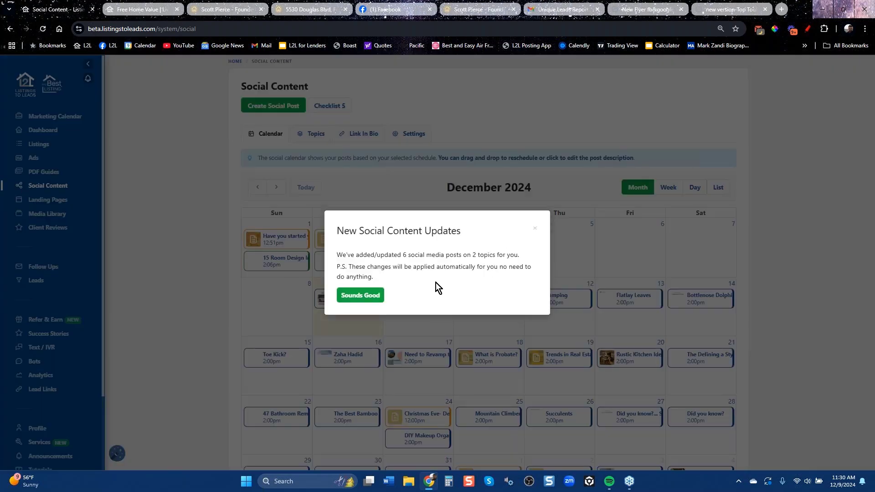
{"action": "left_click", "coordinate": [535, 230]}
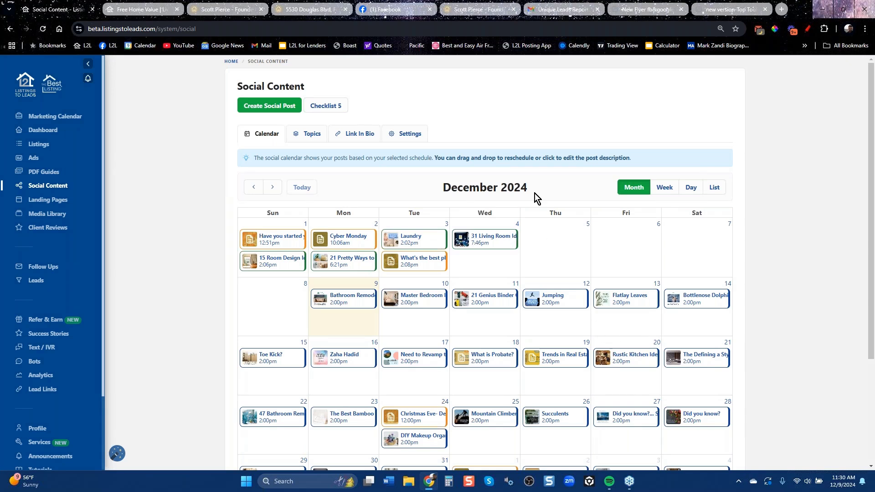
{"action": "left_click", "coordinate": [417, 136]}
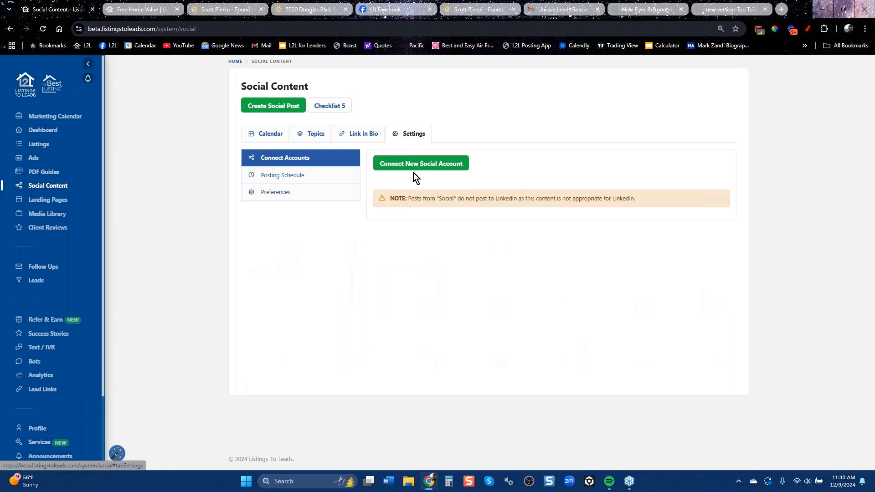
{"action": "left_click", "coordinate": [422, 162]}
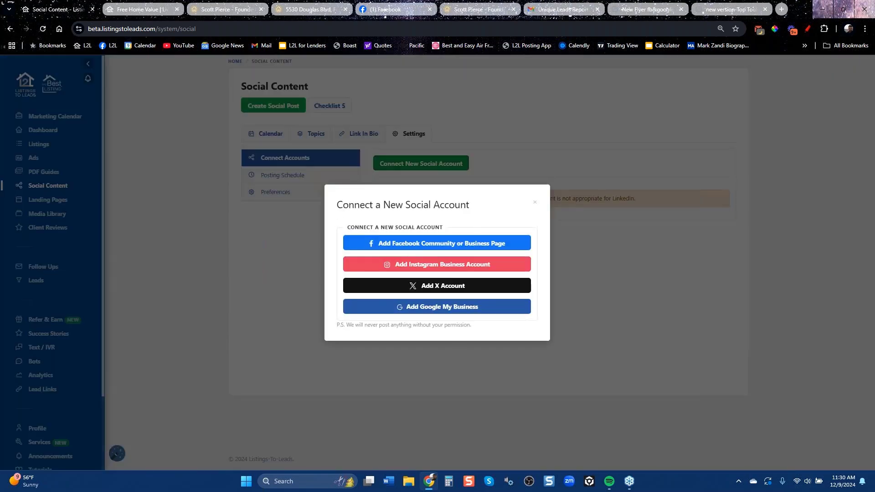
{"action": "left_click", "coordinate": [535, 202]}
{"action": "left_click", "coordinate": [291, 176]}
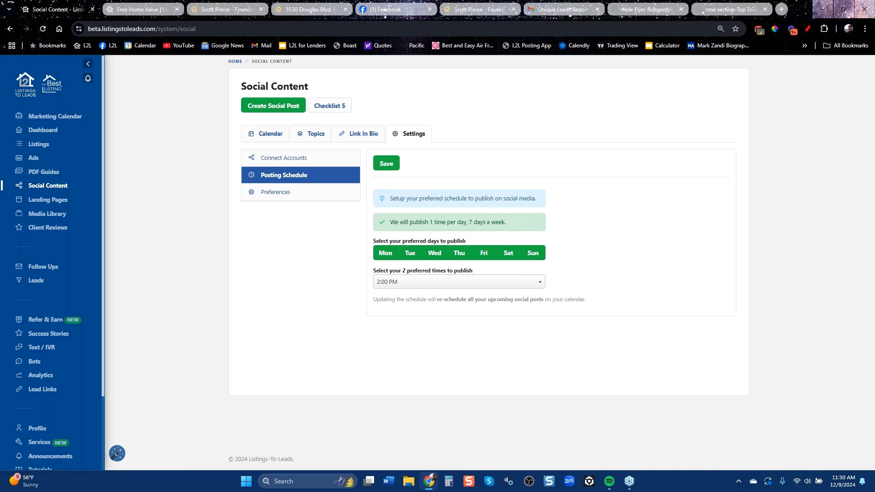
{"action": "left_click", "coordinate": [316, 133]}
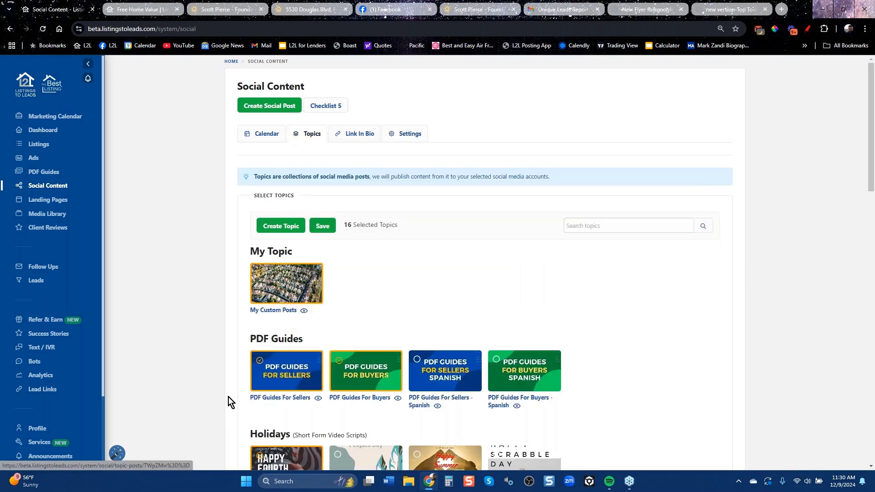
Review the 16 selected post topics, then return to the Social Content Settings.
{"action": "left_click", "coordinate": [870, 467]}
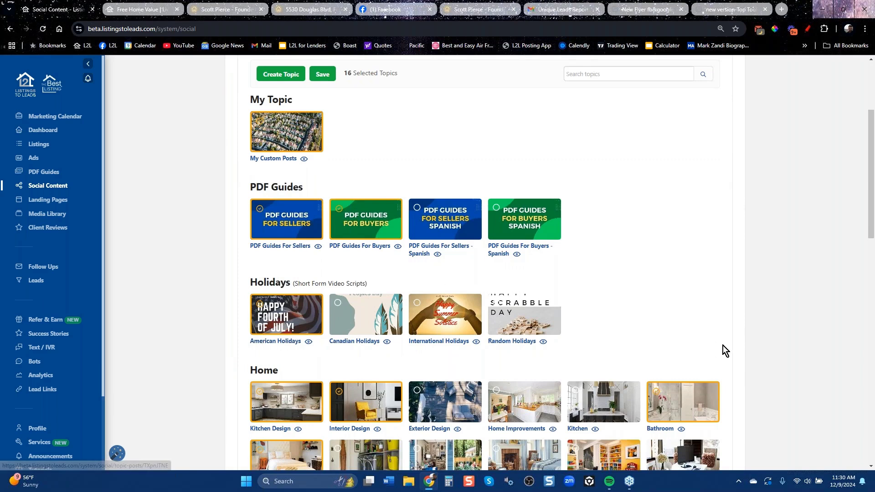
{"action": "scroll", "coordinate": [724, 350], "scroll_direction": "down", "scroll_amount": 2}
{"action": "scroll", "coordinate": [726, 350], "scroll_direction": "down", "scroll_amount": 5}
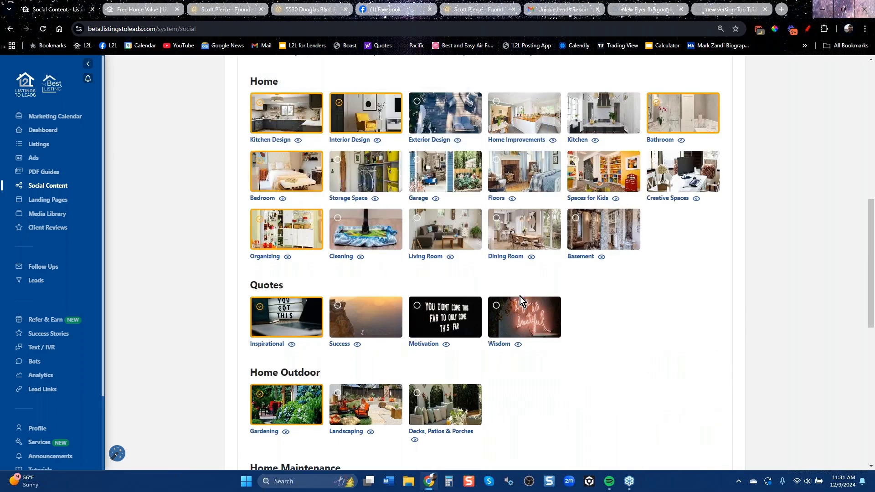
{"action": "scroll", "coordinate": [532, 315], "scroll_direction": "down", "scroll_amount": 6}
{"action": "scroll", "coordinate": [520, 282], "scroll_direction": "up", "scroll_amount": 6}
{"action": "scroll", "coordinate": [469, 376], "scroll_direction": "down", "scroll_amount": 9}
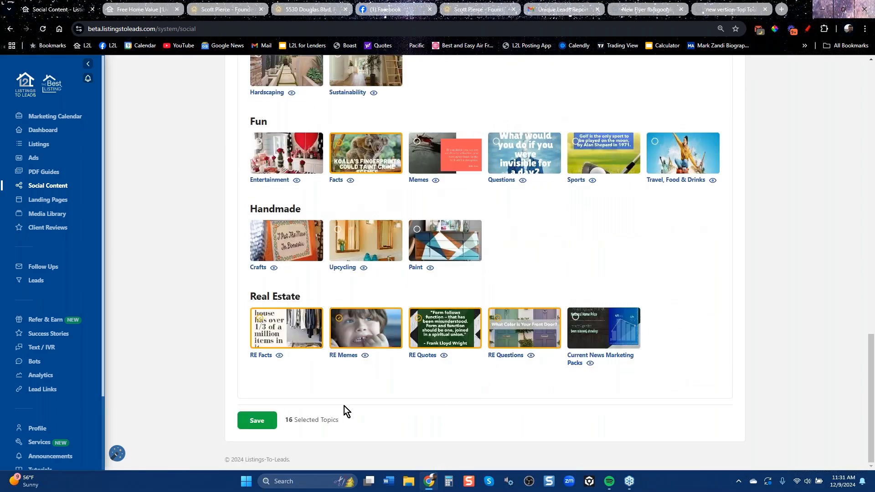
{"action": "scroll", "coordinate": [242, 316], "scroll_direction": "up", "scroll_amount": 20}
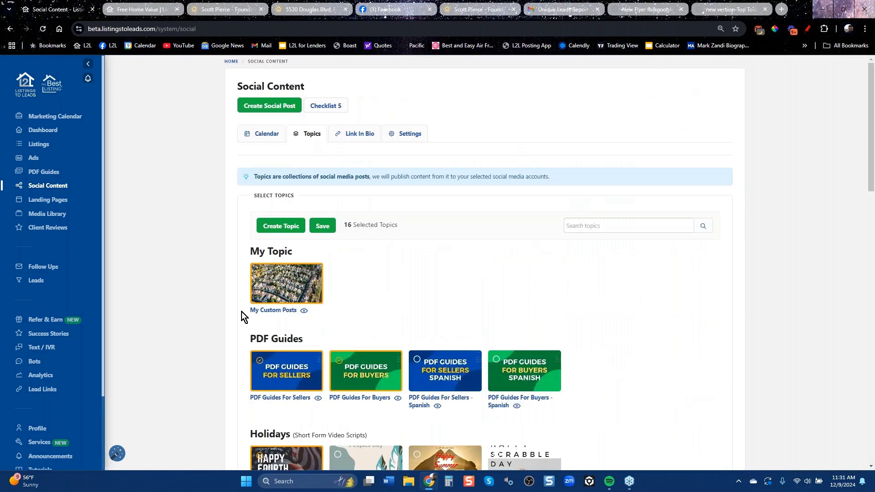
{"action": "left_click", "coordinate": [407, 134]}
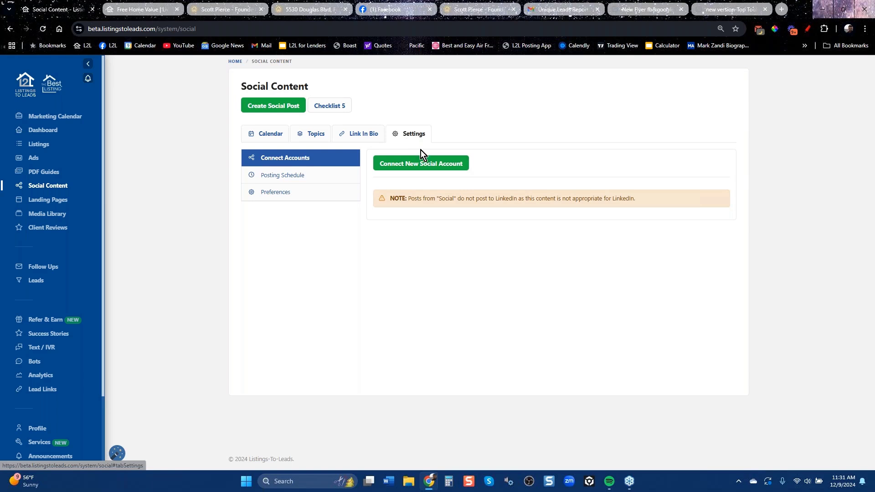
Look over the Connect New Social Account options, close them, and switch to the Facebook feed.
{"action": "left_click", "coordinate": [434, 166]}
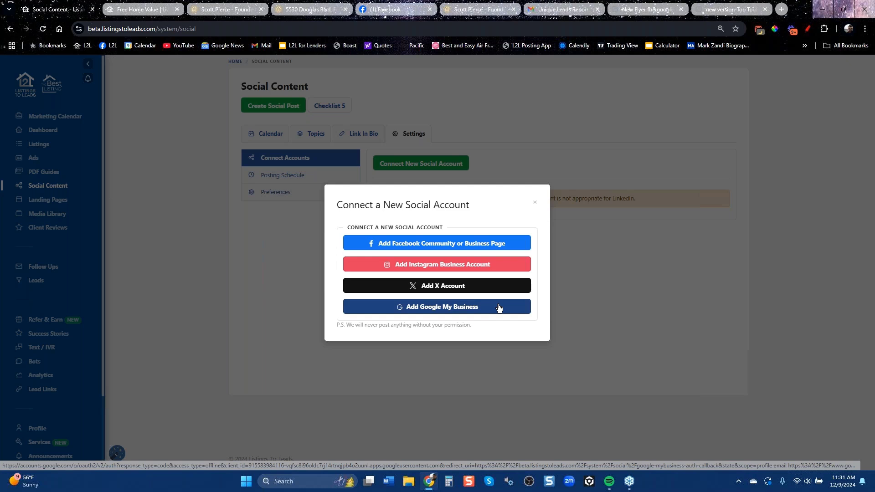
{"action": "left_click", "coordinate": [534, 201]}
{"action": "left_click", "coordinate": [390, 12]}
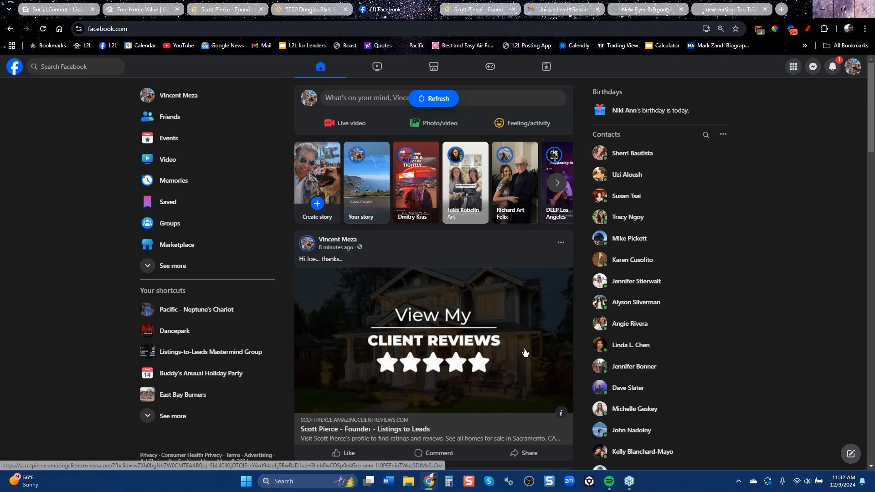
Close the Just Listed in Folsom tab and the client reviews site tab, returning to Listings to Leads.
{"action": "left_click", "coordinate": [307, 10]}
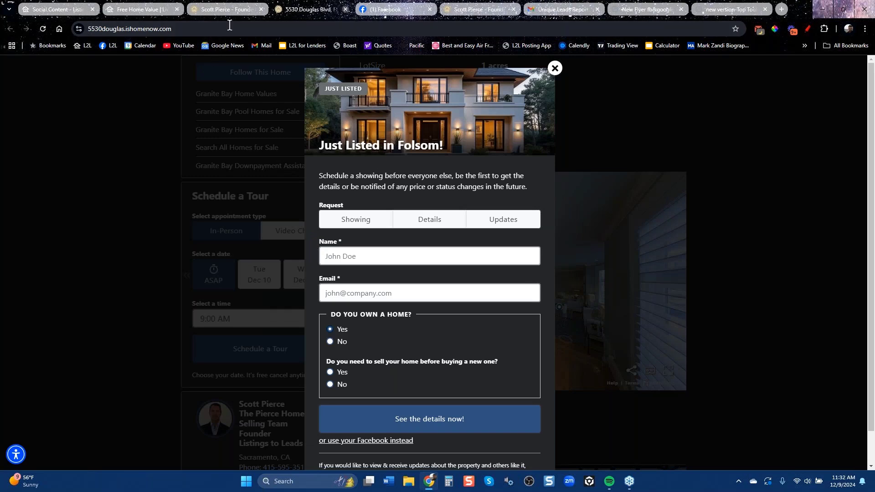
{"action": "key", "text": "ctrl+w"}
{"action": "left_click", "coordinate": [230, 10]}
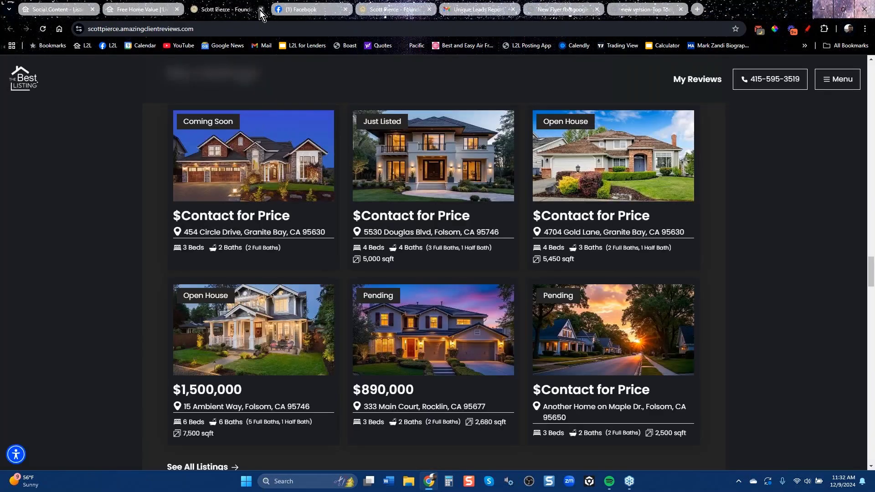
{"action": "key", "text": "ctrl+w"}
{"action": "left_click", "coordinate": [148, 10]}
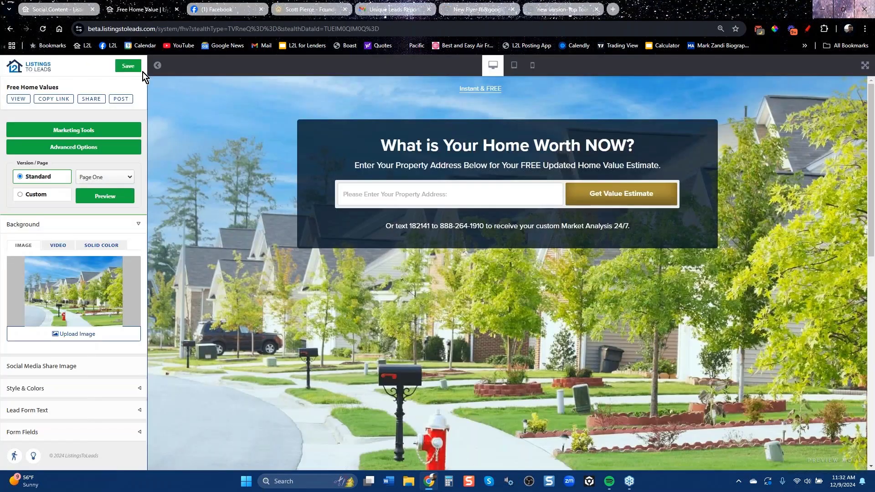
{"action": "left_click", "coordinate": [65, 6]}
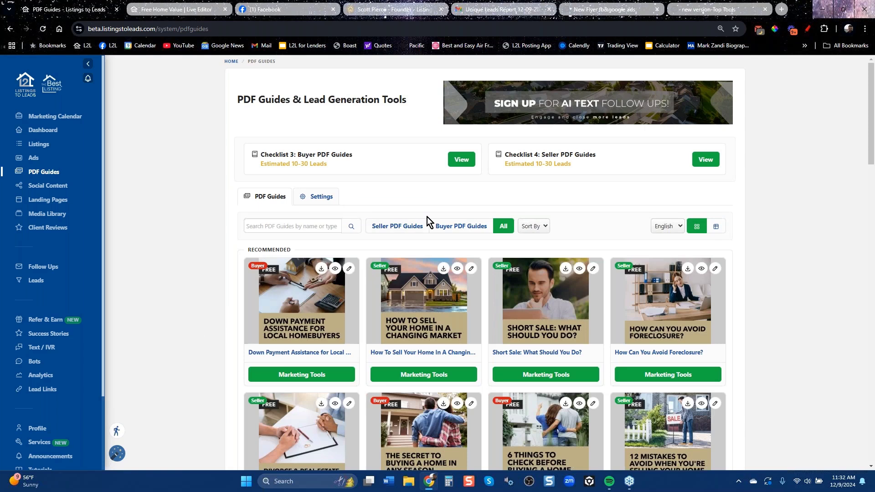
Filter PDF guides by buyer, then seller, and open the Divorce & Real Estate guide's Marketing Tools.
{"action": "left_click", "coordinate": [461, 226]}
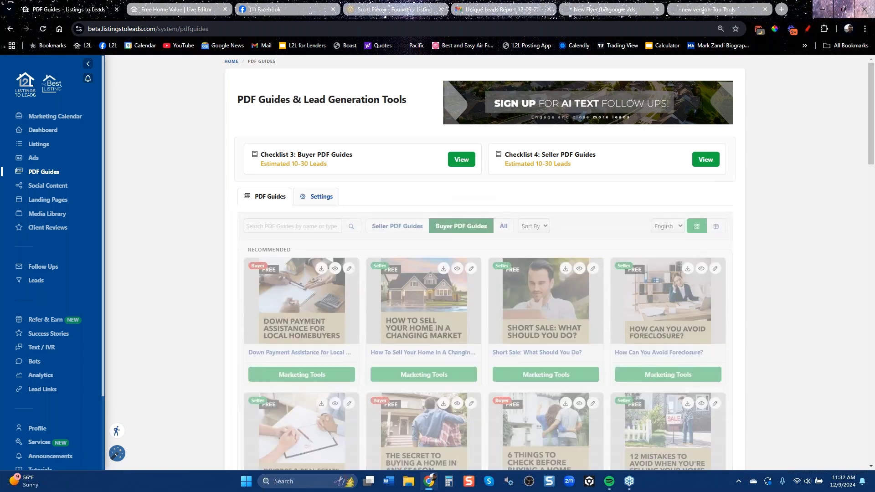
{"action": "left_click", "coordinate": [398, 226]}
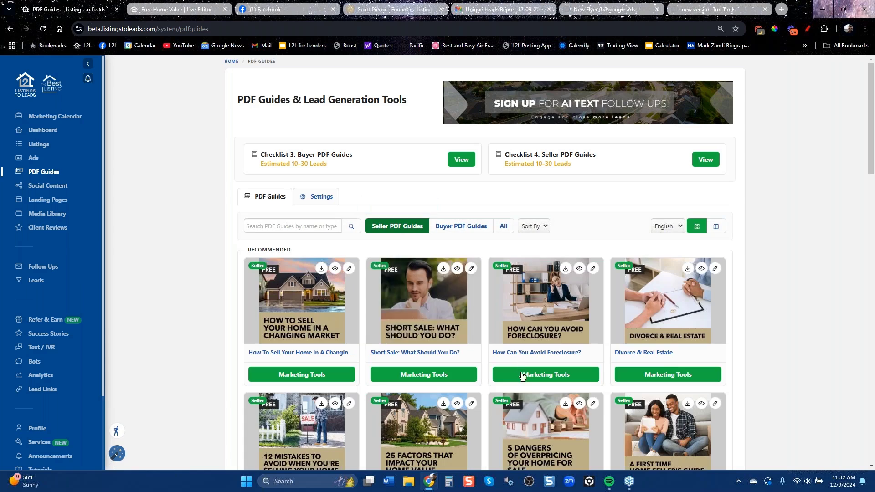
{"action": "left_click", "coordinate": [666, 374]}
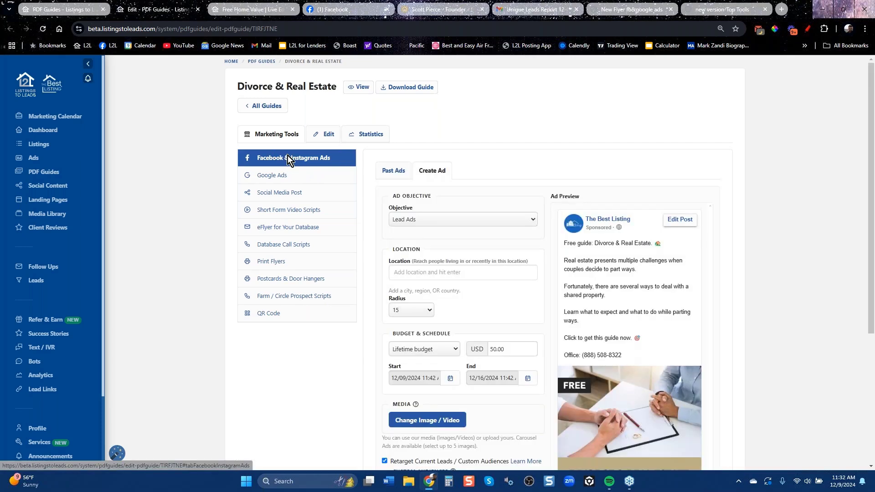
Review the guide's Google Ads, Social Media Post, eFlyer, Database Call Scripts, and Print Flyers.
{"action": "left_click", "coordinate": [278, 176]}
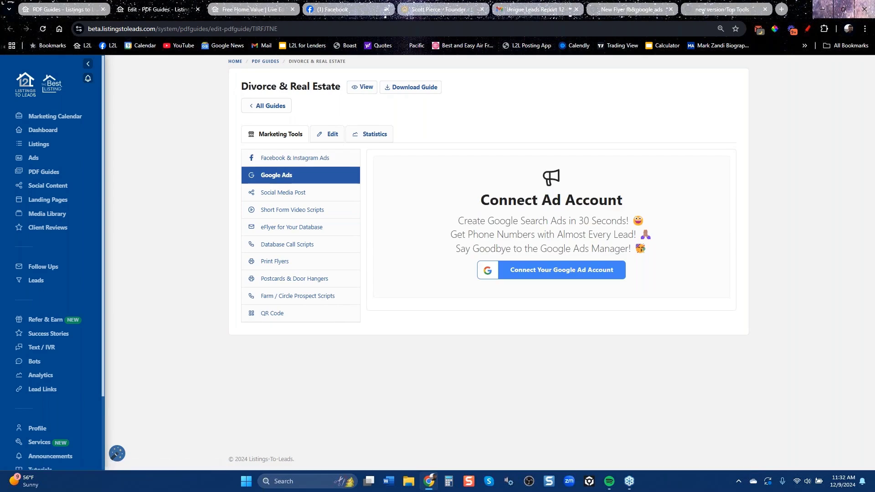
{"action": "left_click", "coordinate": [287, 192]}
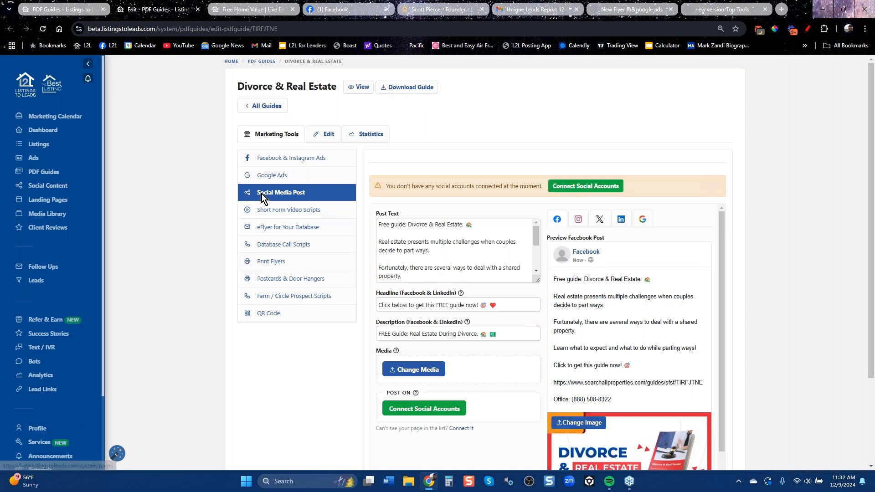
{"action": "left_click", "coordinate": [283, 228]}
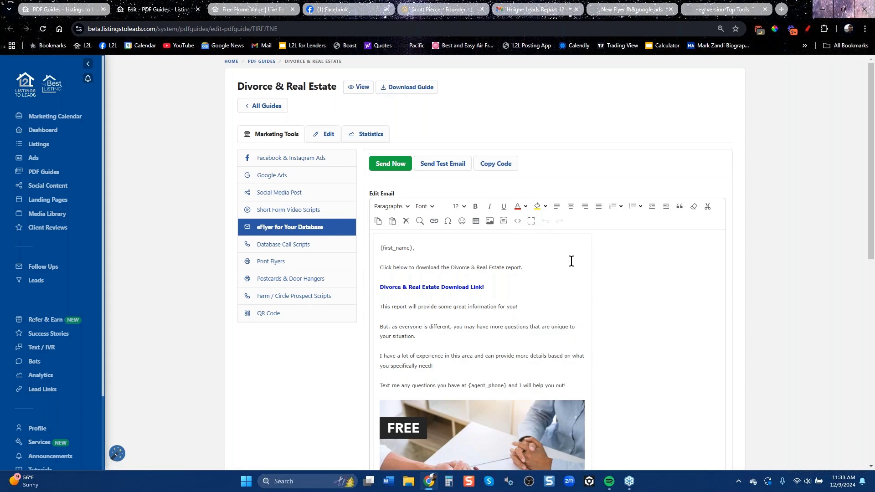
{"action": "left_click", "coordinate": [281, 249]}
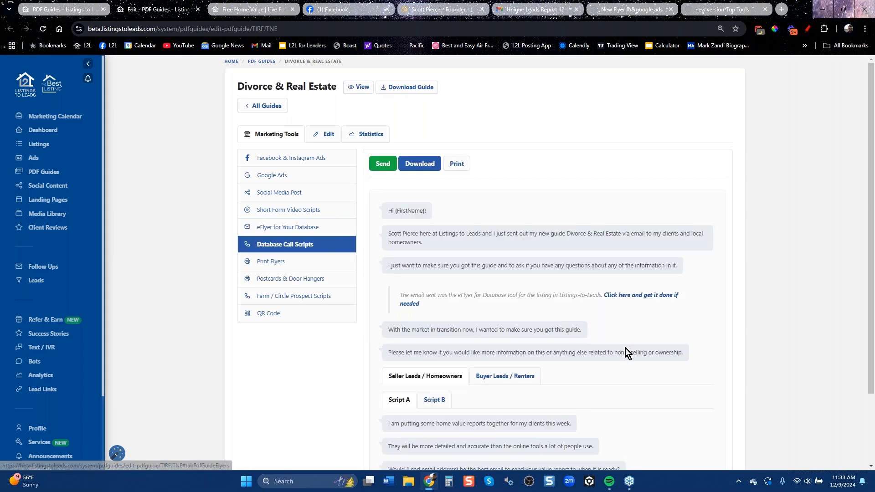
{"action": "scroll", "coordinate": [642, 376], "scroll_direction": "down", "scroll_amount": 2}
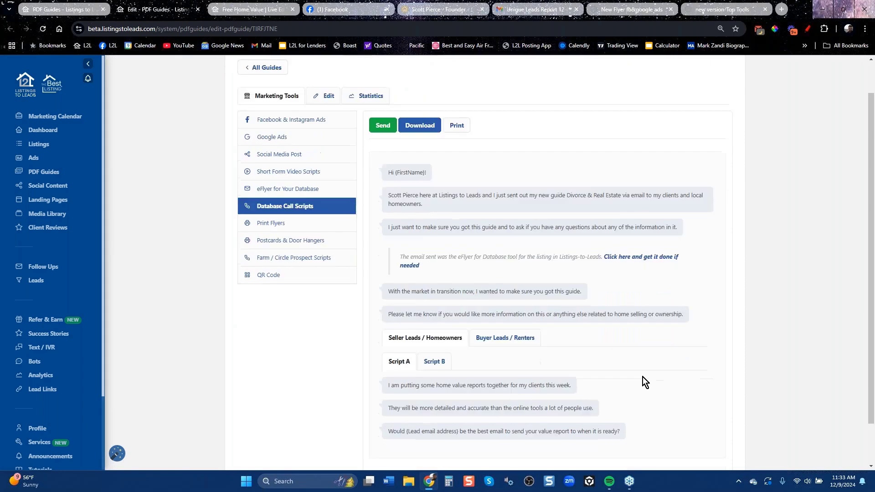
{"action": "scroll", "coordinate": [592, 319], "scroll_direction": "up", "scroll_amount": 2}
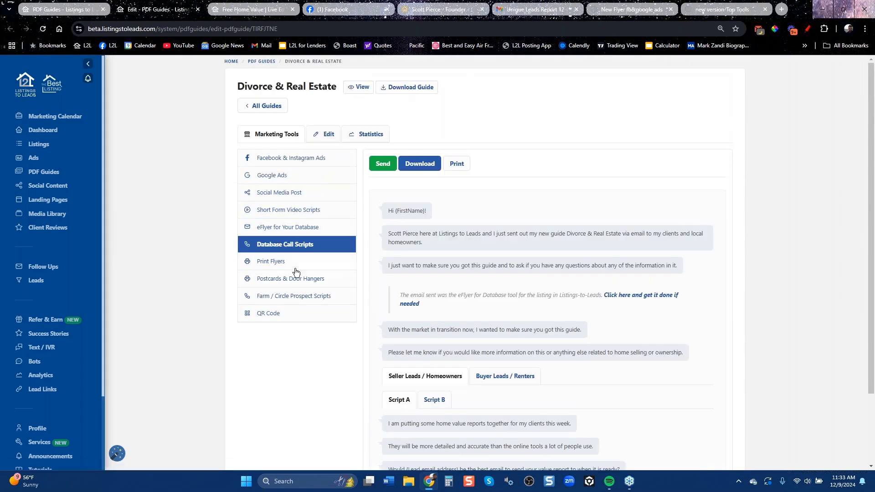
{"action": "left_click", "coordinate": [274, 265]}
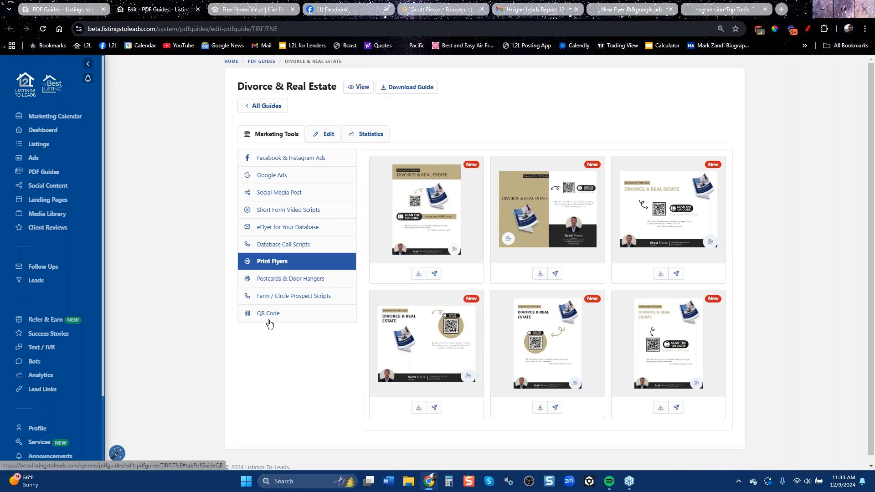
View the guide's Postcards & Door Hangers designs, including the Jumbo Postcard previews.
{"action": "left_click", "coordinate": [296, 283]}
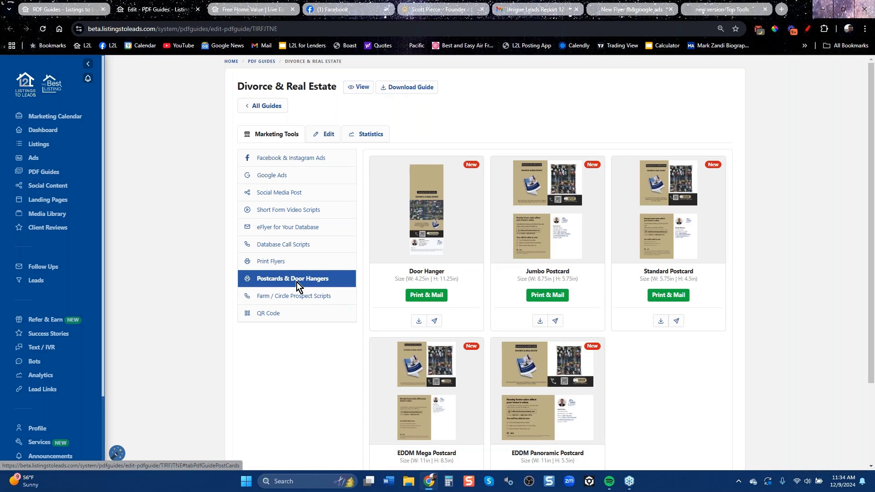
{"action": "mouse_move", "coordinate": [566, 194]}
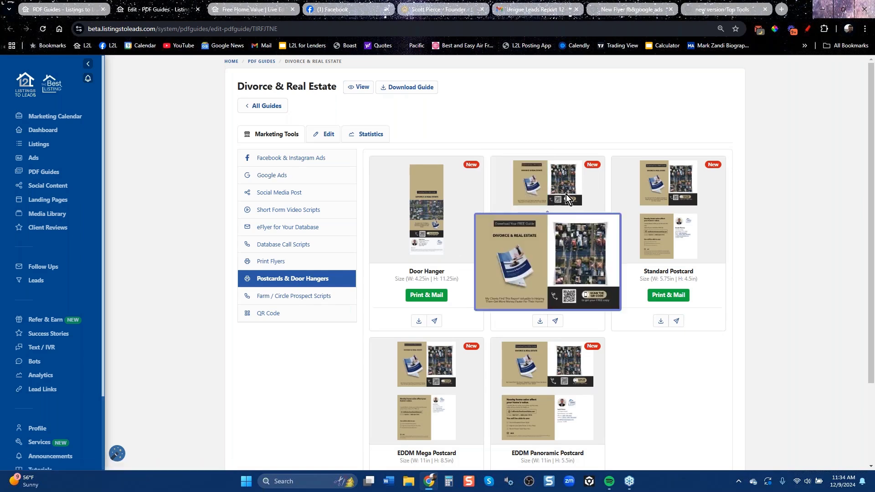
{"action": "mouse_move", "coordinate": [559, 246]}
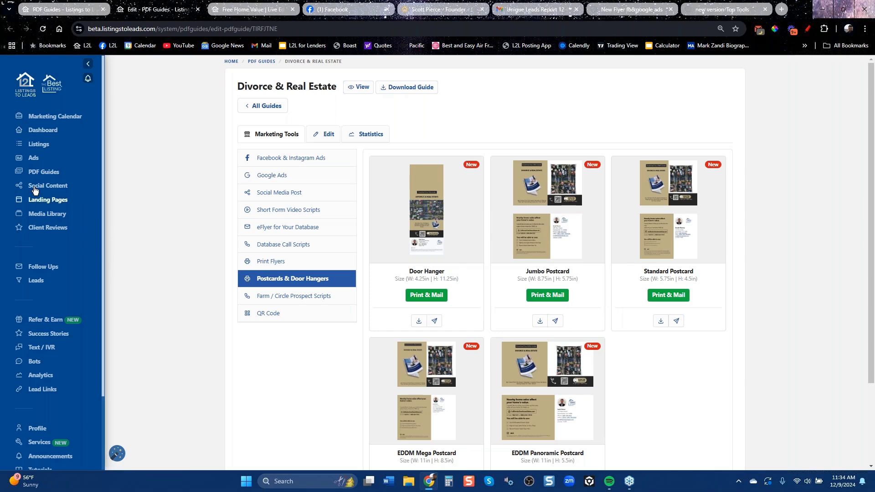
{"action": "left_click", "coordinate": [32, 157]}
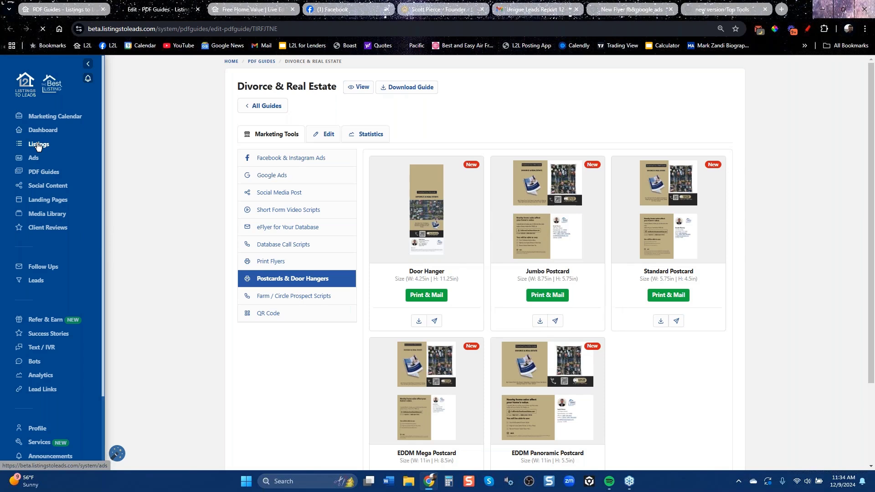
Open the Listings page and start a Grab Listing addition, then cancel it.
{"action": "left_click", "coordinate": [38, 144]}
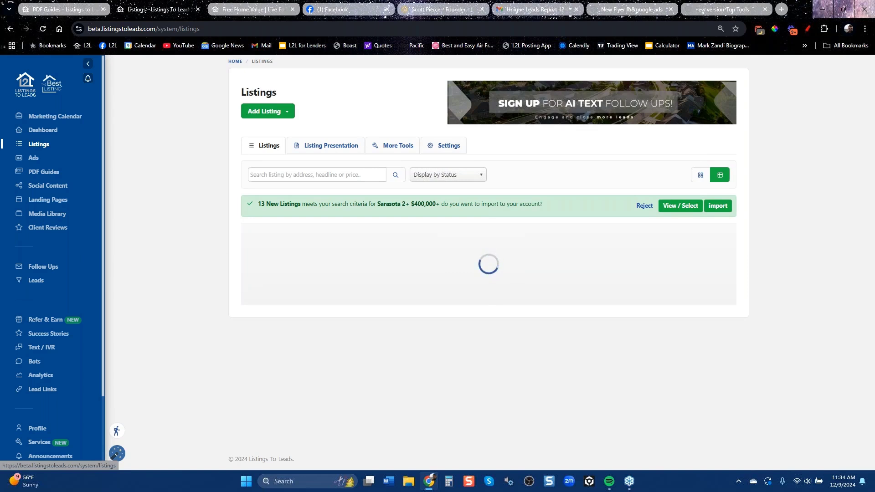
{"action": "left_click", "coordinate": [275, 112]}
{"action": "left_click", "coordinate": [269, 142]}
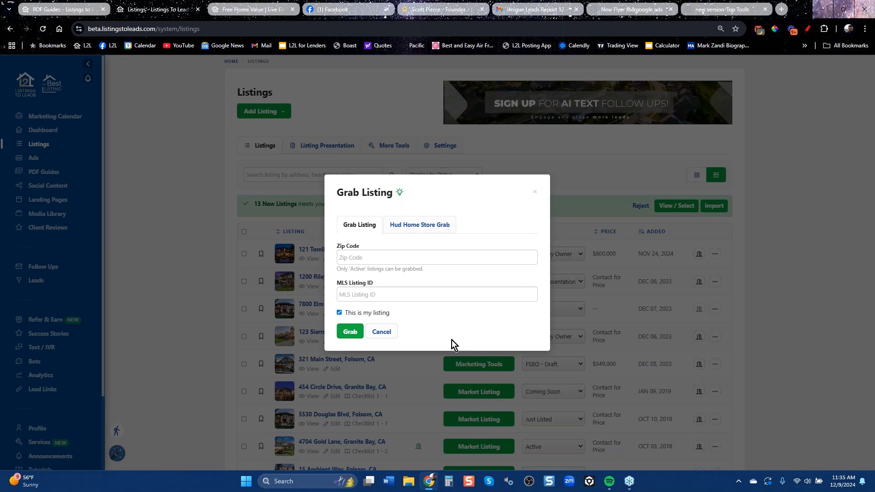
{"action": "left_click", "coordinate": [534, 193]}
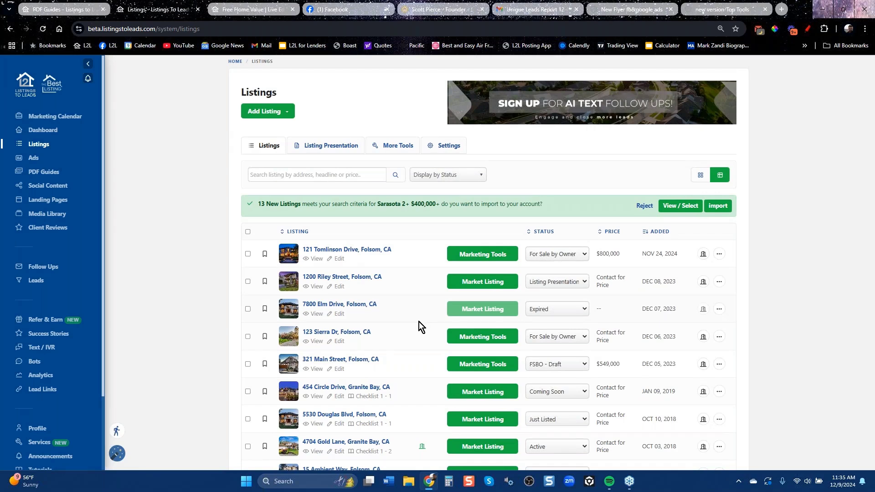
{"action": "key", "text": "super+d"}
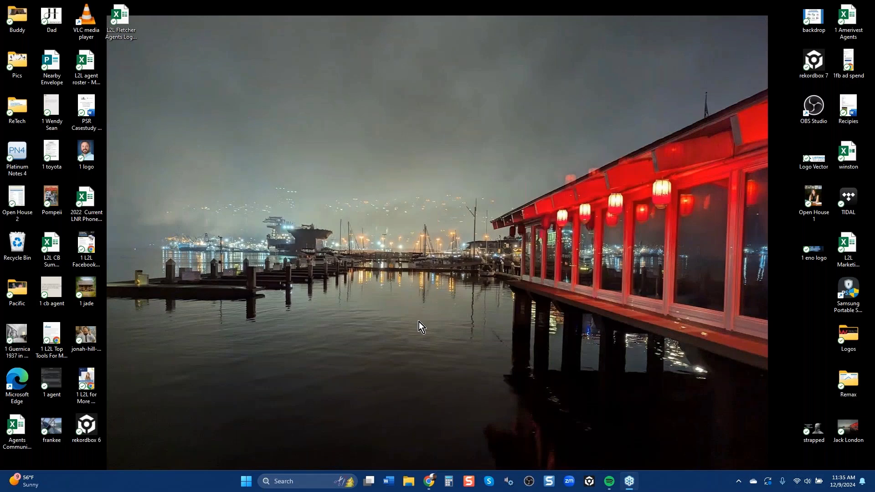
{"action": "left_click", "coordinate": [427, 484]}
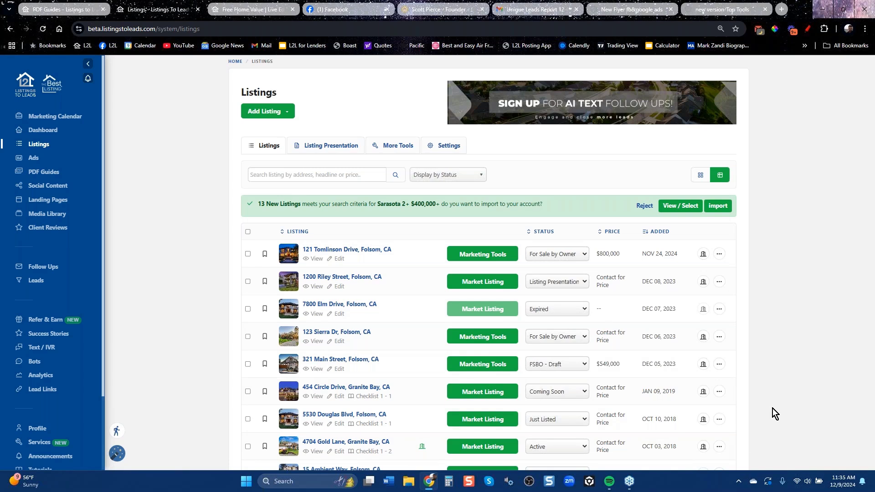
{"action": "left_click", "coordinate": [482, 446]}
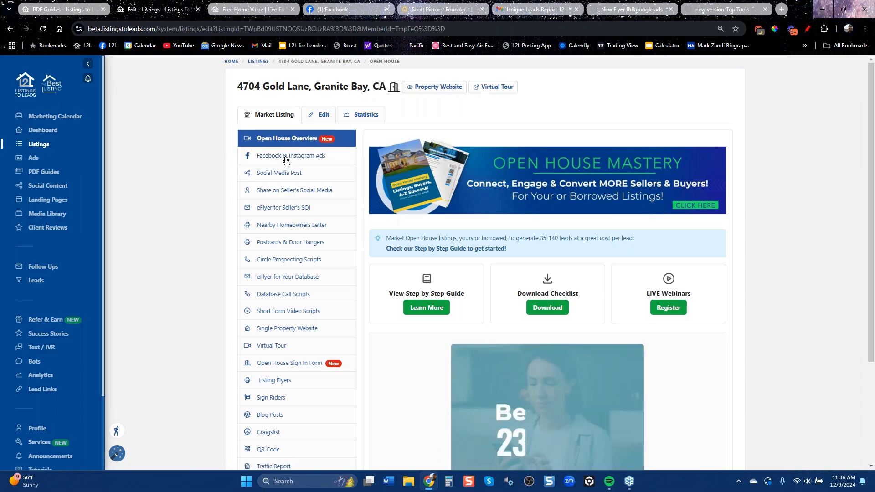
Open the Facebook & Instagram ad builder for Gold Lane and create the Granite Bay open house ad.
{"action": "left_click", "coordinate": [286, 158]}
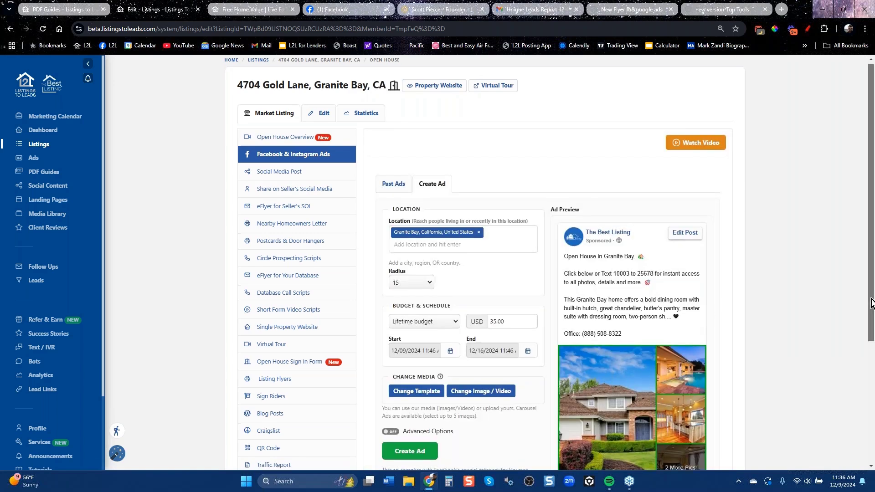
{"action": "scroll", "coordinate": [719, 278], "scroll_direction": "down", "scroll_amount": 3}
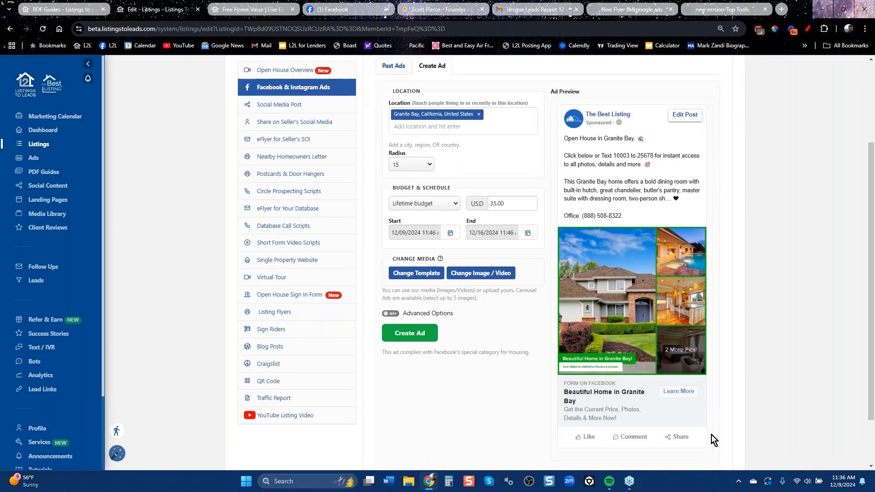
{"action": "left_click", "coordinate": [410, 335]}
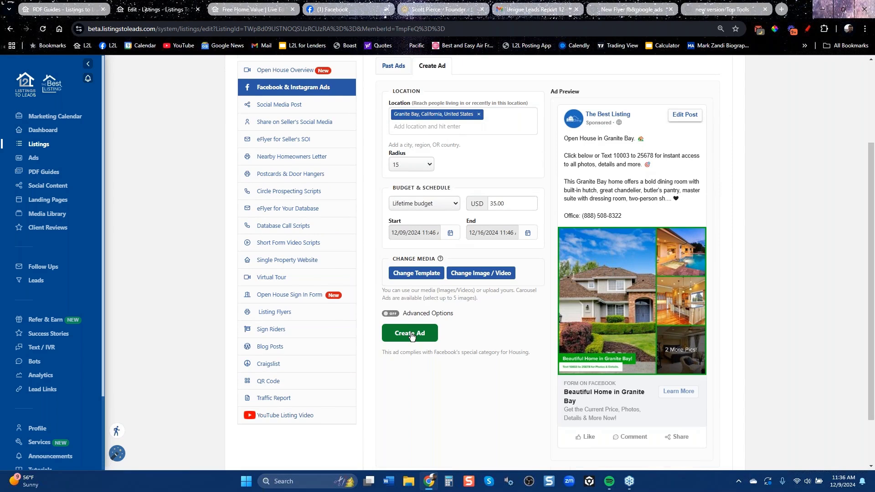
Review the top of the Facebook & Google Ads flyer PDF, then load the Listings to Leads YouTube videos page.
{"action": "left_click", "coordinate": [637, 10]}
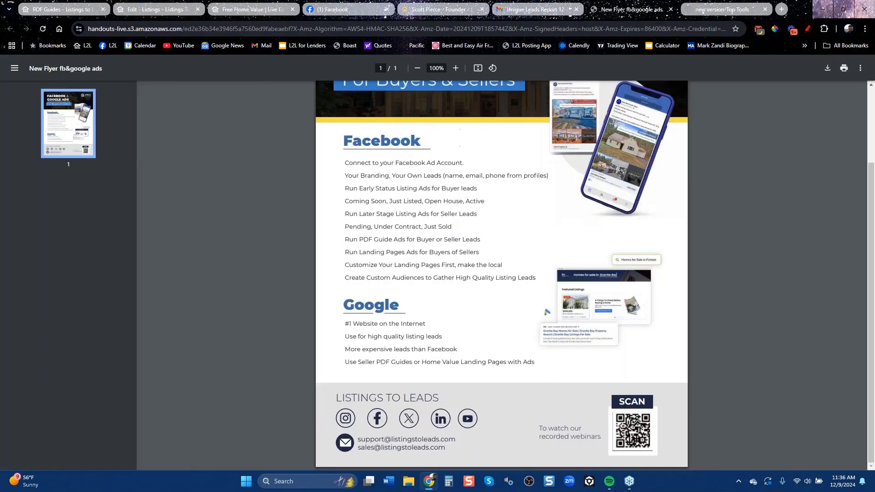
{"action": "scroll", "coordinate": [515, 325], "scroll_direction": "up", "scroll_amount": 3}
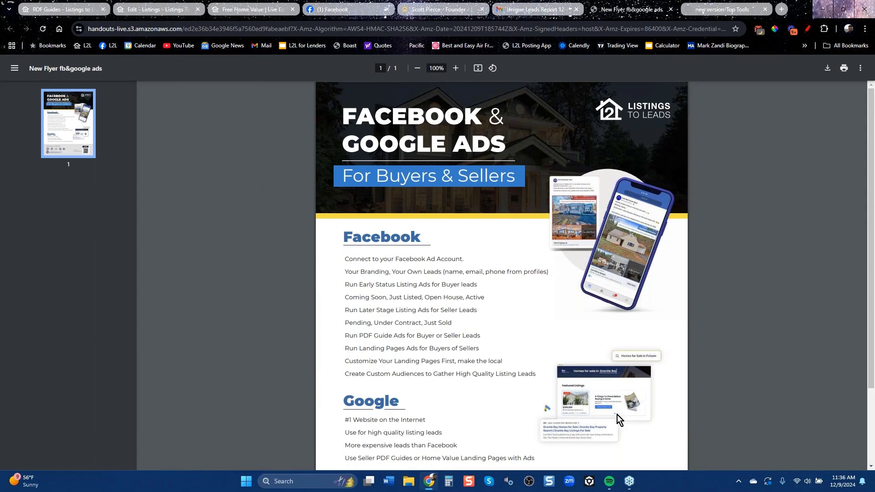
{"action": "left_click", "coordinate": [532, 10]}
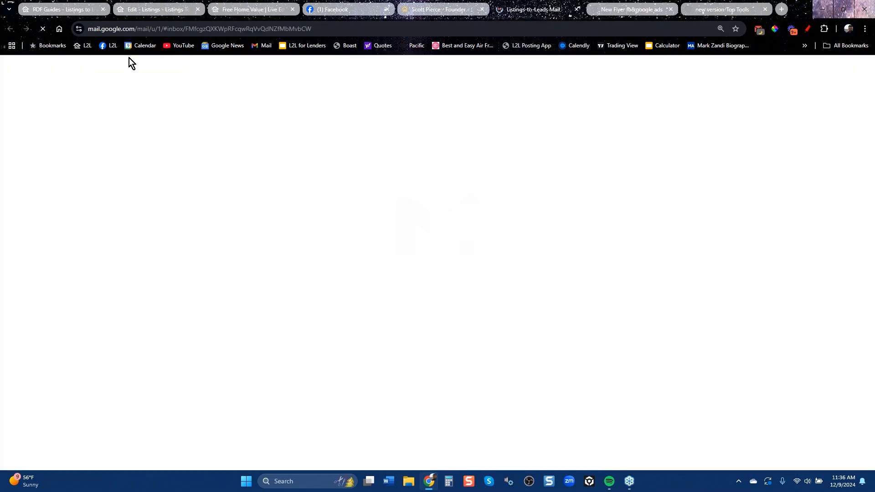
{"action": "left_click", "coordinate": [187, 45]}
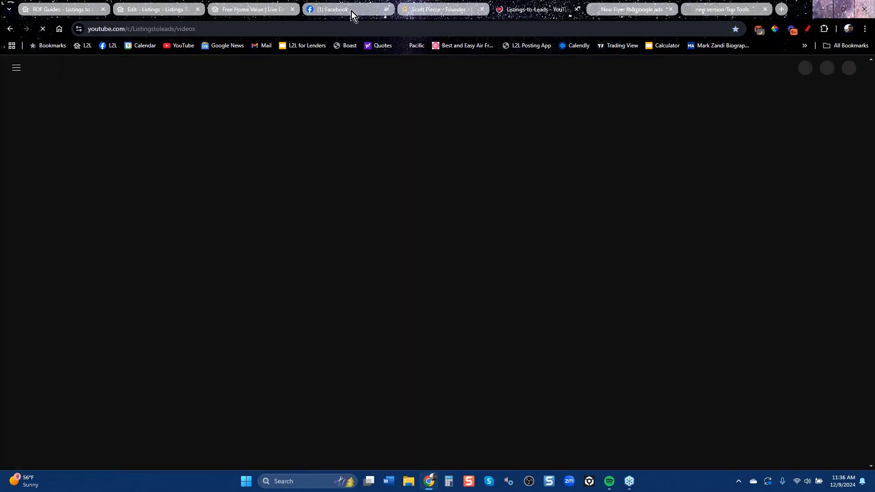
Glance at the Facebook news feed, then go back to the Gold Lane open house ad form.
{"action": "left_click", "coordinate": [365, 9]}
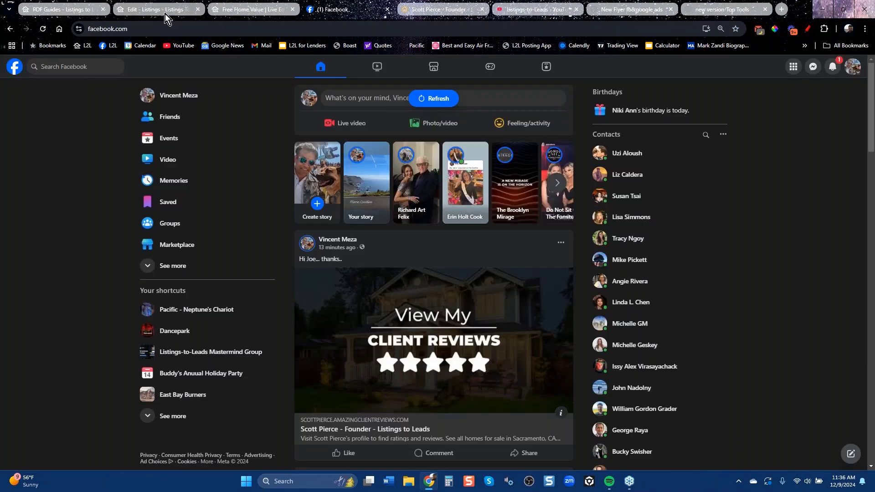
{"action": "left_click", "coordinate": [138, 9]}
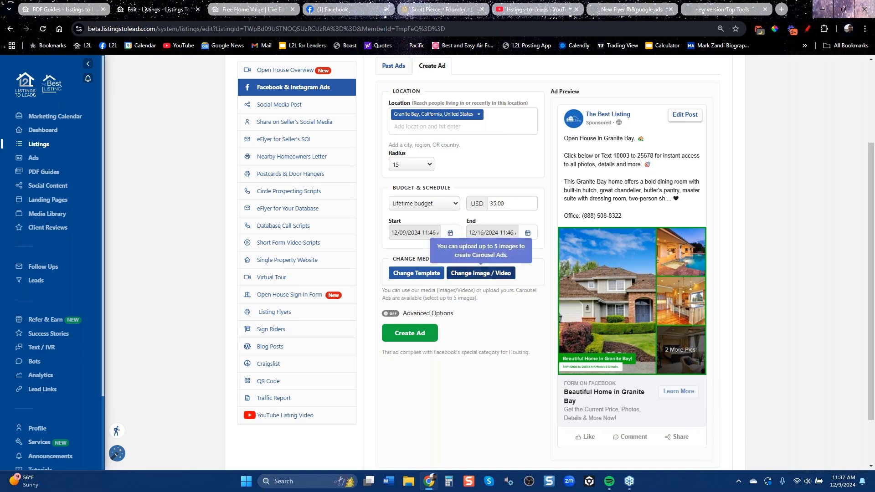
Replace the ad's media with five listing photos, including the kitchen, pool, bedroom and fireplace shots.
{"action": "left_click", "coordinate": [482, 276]}
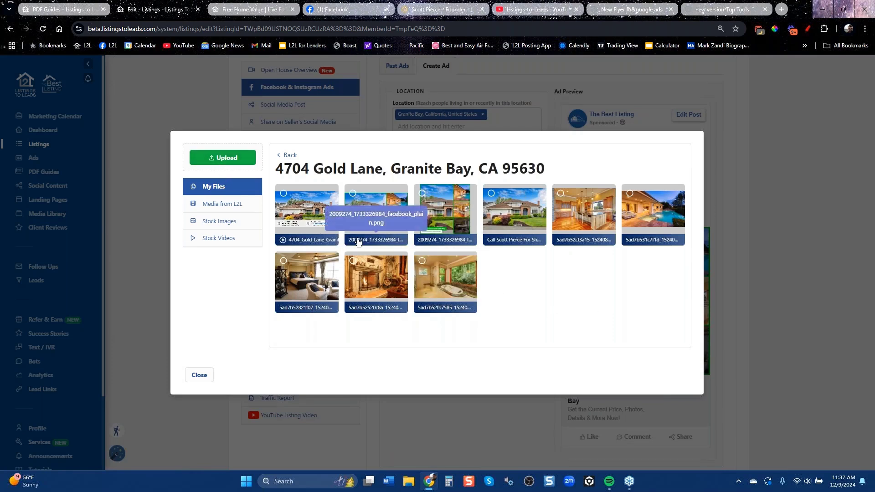
{"action": "left_click", "coordinate": [430, 200]}
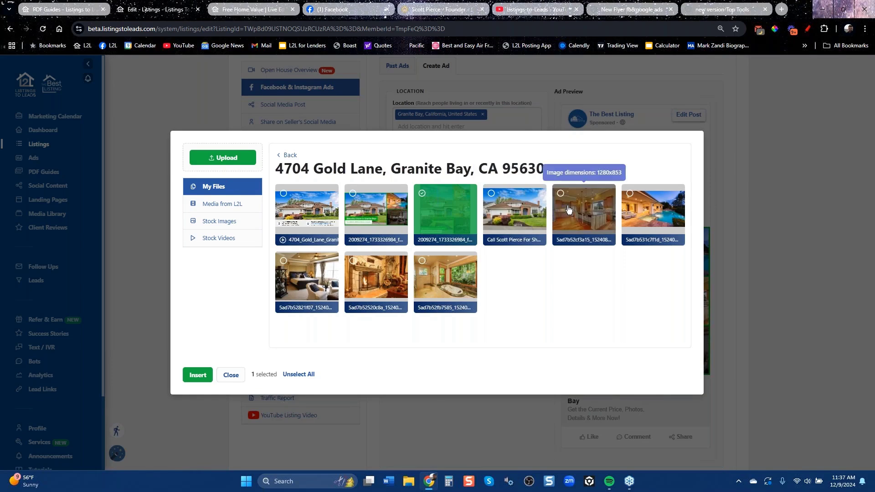
{"action": "left_click", "coordinate": [585, 209]}
{"action": "left_click", "coordinate": [647, 210]}
{"action": "left_click", "coordinate": [303, 280]}
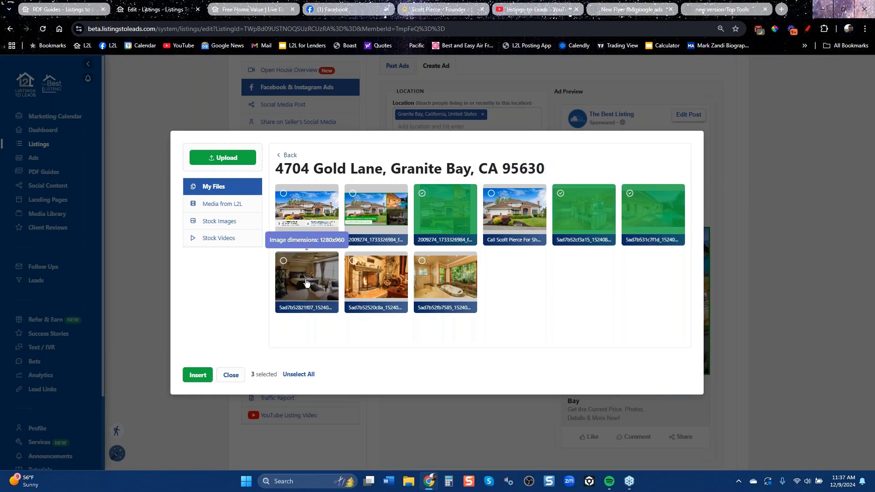
{"action": "left_click", "coordinate": [372, 284]}
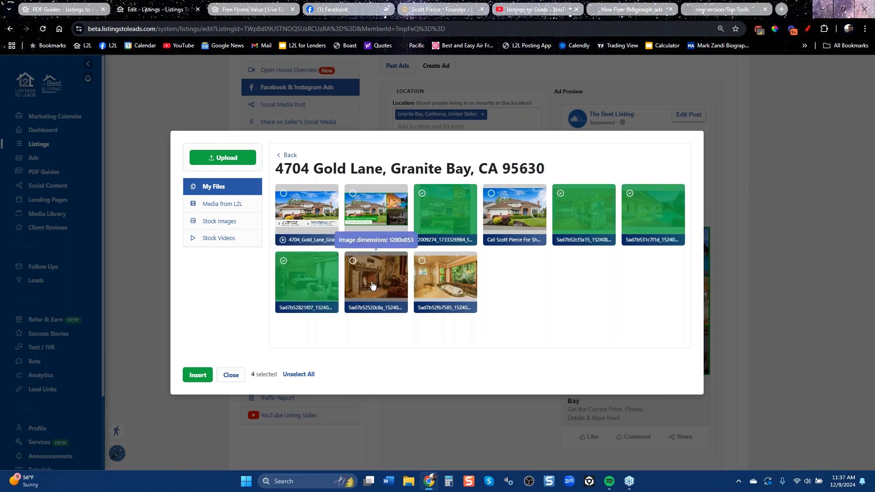
{"action": "left_click", "coordinate": [197, 375]}
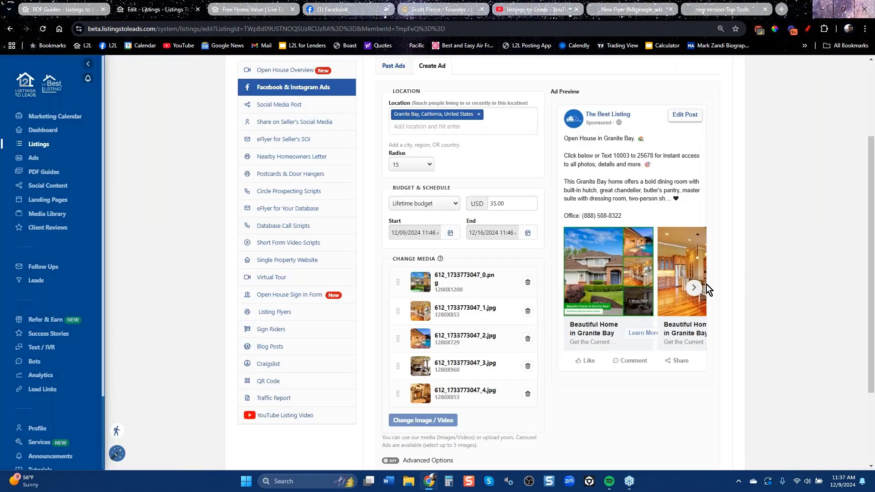
Page through the carousel preview to check all five inserted photos.
{"action": "left_click", "coordinate": [693, 288]}
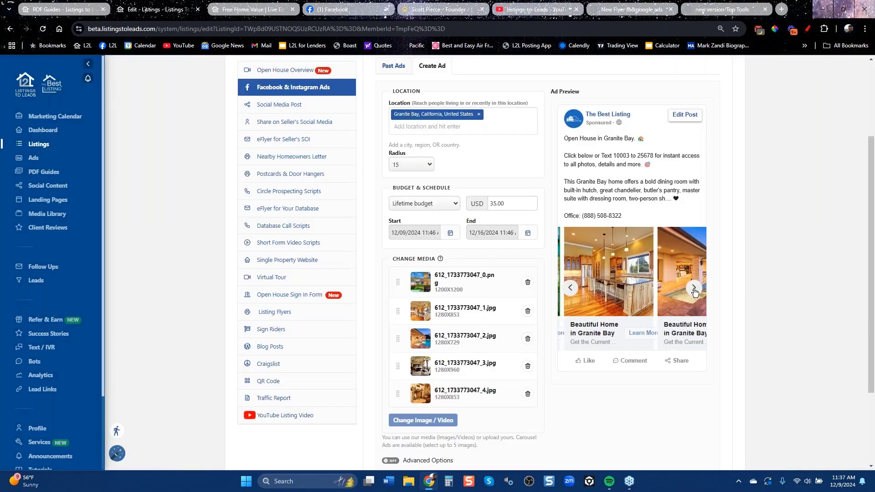
{"action": "left_click", "coordinate": [694, 290]}
{"action": "left_click", "coordinate": [694, 289]}
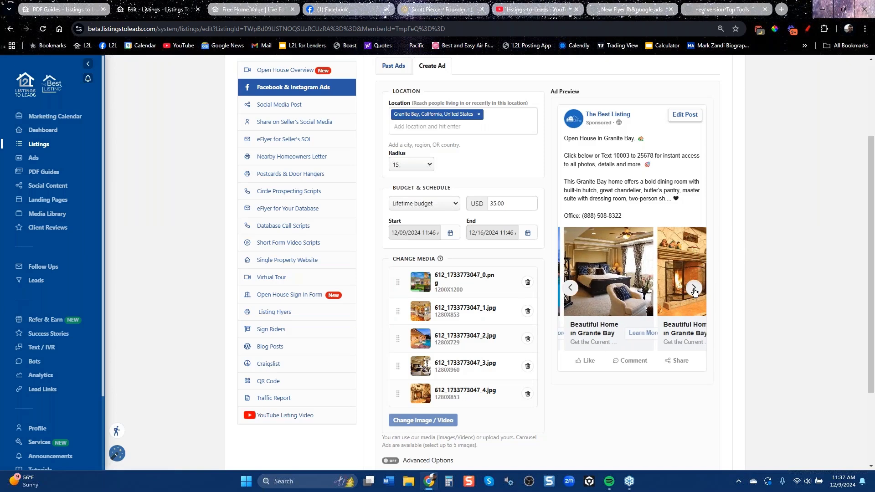
{"action": "left_click", "coordinate": [694, 289]}
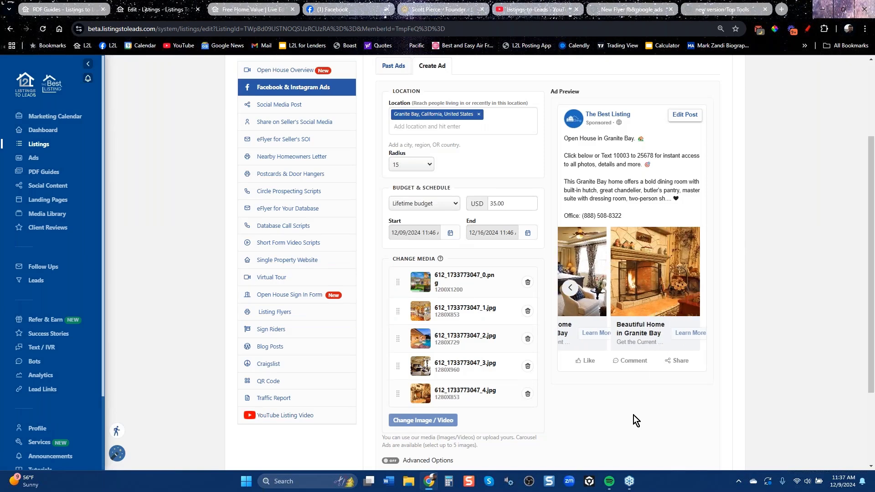
{"action": "scroll", "coordinate": [622, 422], "scroll_direction": "down", "scroll_amount": 3}
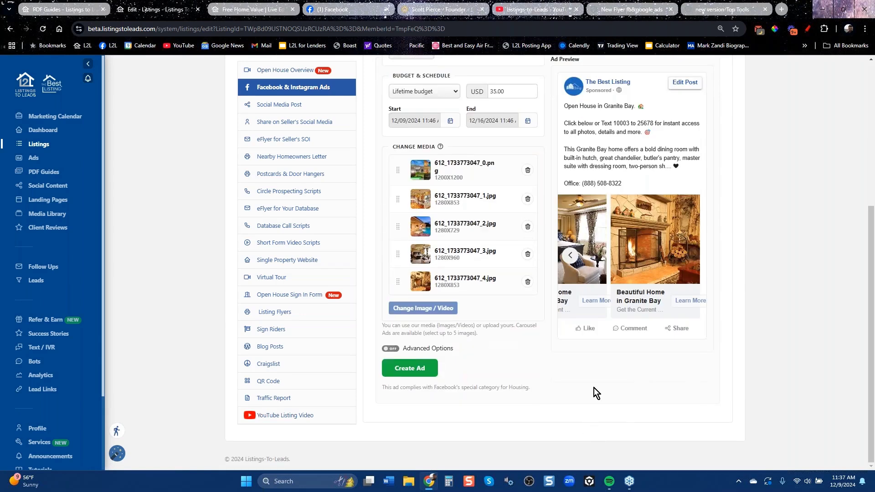
Show Gold Lane's Social Media Post preview with the Open House in Granite Bay text and photo collage.
{"action": "left_click", "coordinate": [288, 108]}
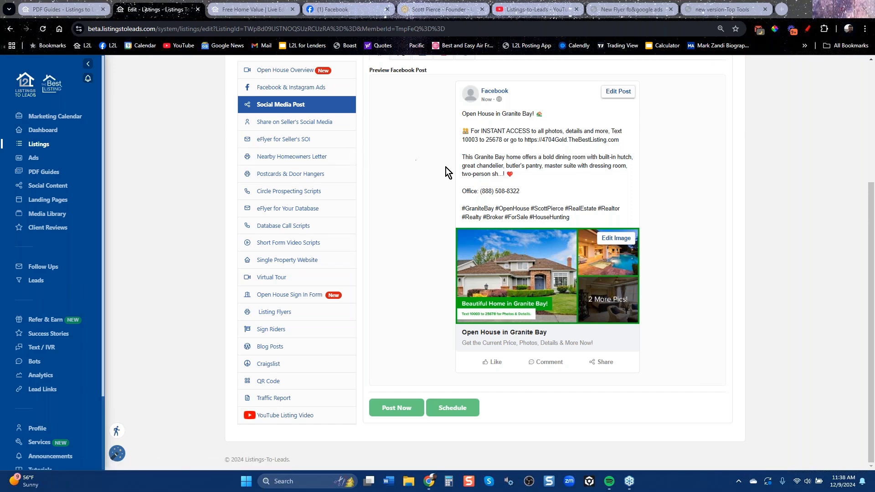
{"action": "scroll", "coordinate": [454, 198], "scroll_direction": "up", "scroll_amount": 4}
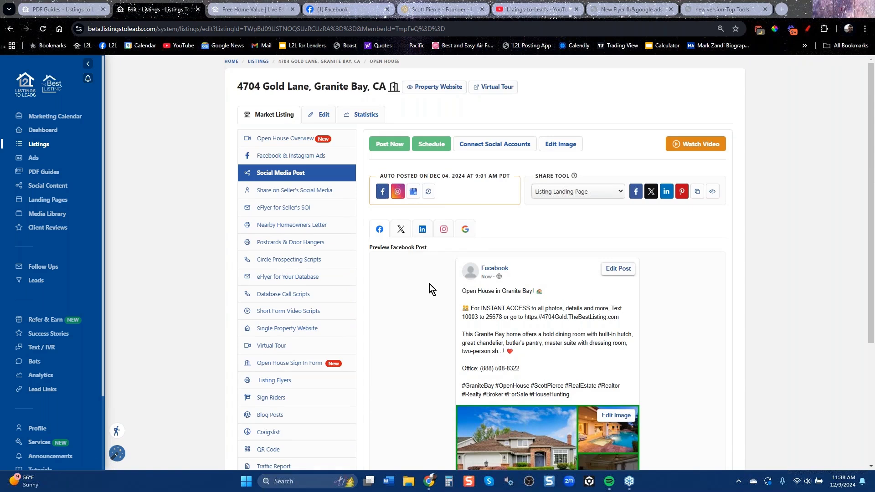
View the auto-posted Open House in Granite Bay Facebook post and follow its photo link to the listing site.
{"action": "left_click", "coordinate": [382, 191]}
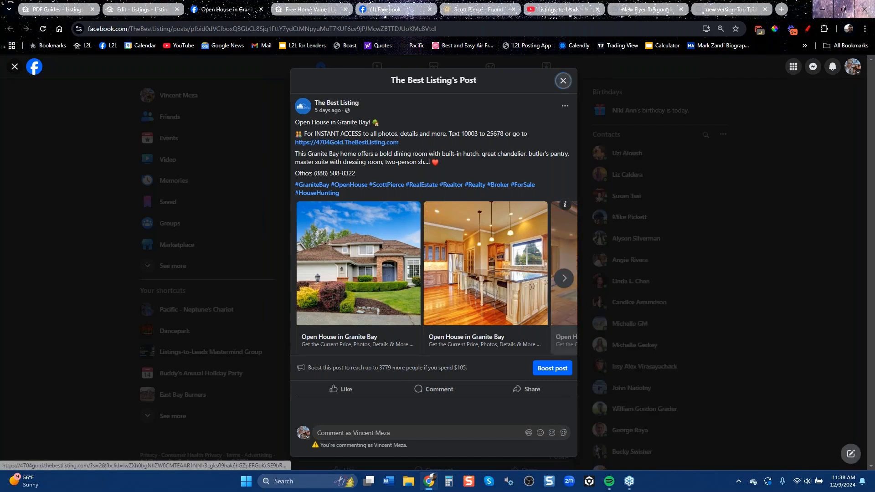
{"action": "left_click", "coordinate": [387, 253]}
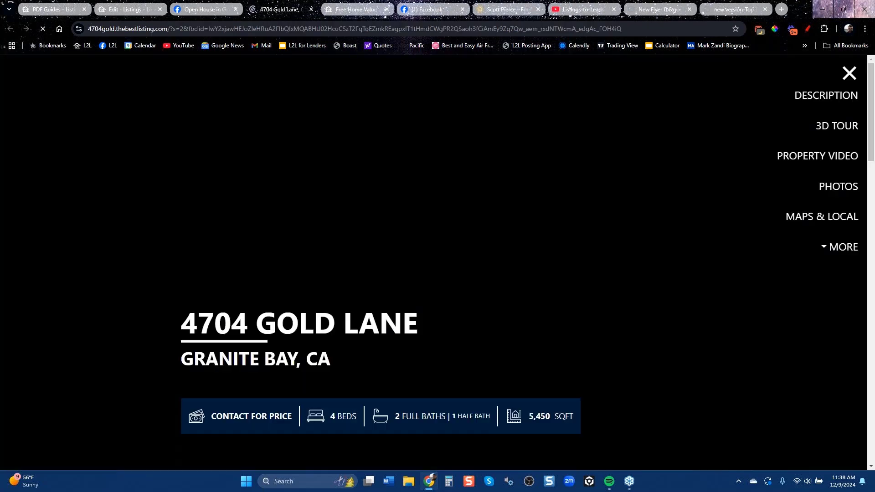
{"action": "scroll", "coordinate": [385, 248], "scroll_direction": "down", "scroll_amount": 12}
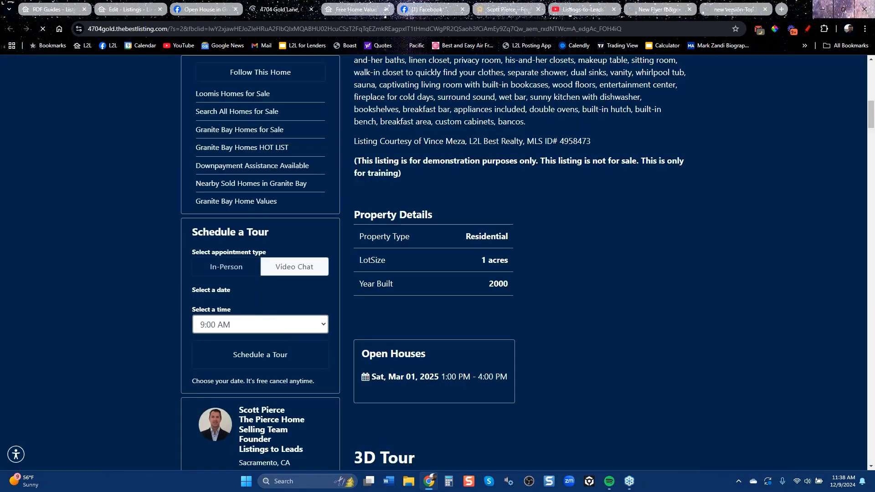
{"action": "left_click", "coordinate": [132, 12]}
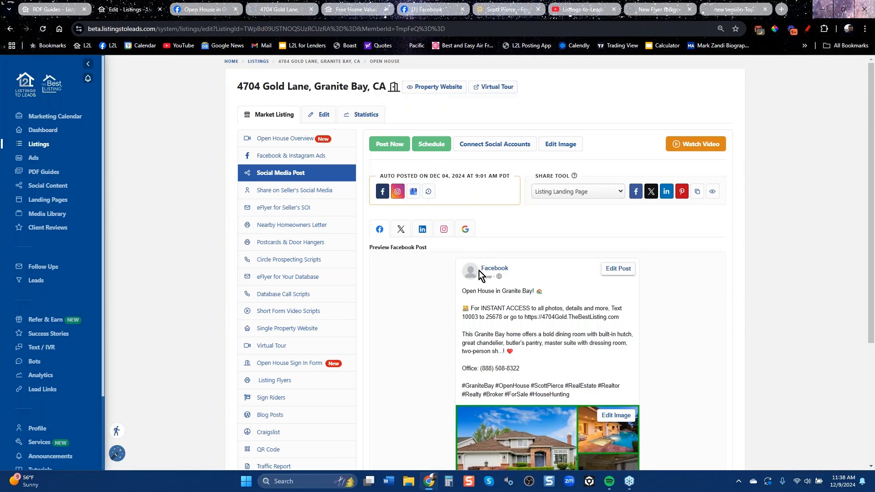
Copy the Open House Saturday post text from Share on Seller's Social Media.
{"action": "left_click", "coordinate": [293, 194]}
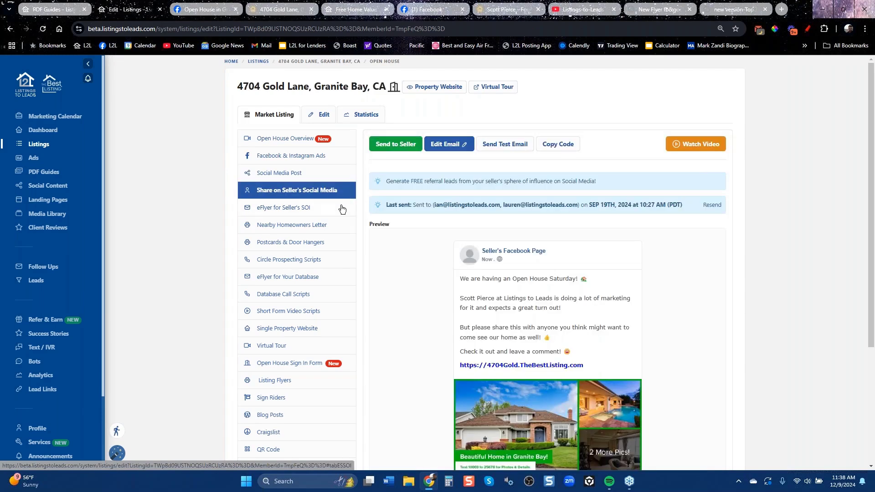
{"action": "left_click_drag", "start_coordinate": [602, 370], "coordinate": [458, 283]}
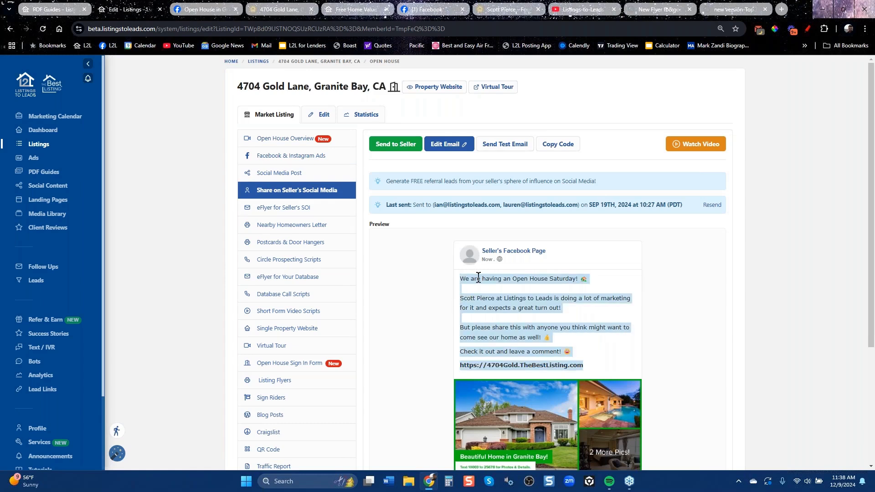
{"action": "right_click", "coordinate": [476, 275]}
{"action": "left_click", "coordinate": [513, 291]}
{"action": "left_click", "coordinate": [430, 11]}
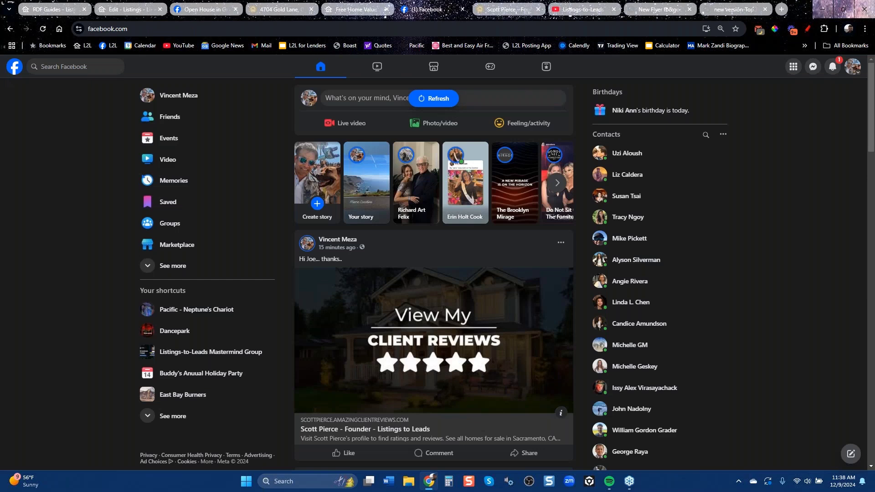
{"action": "left_click", "coordinate": [376, 100]}
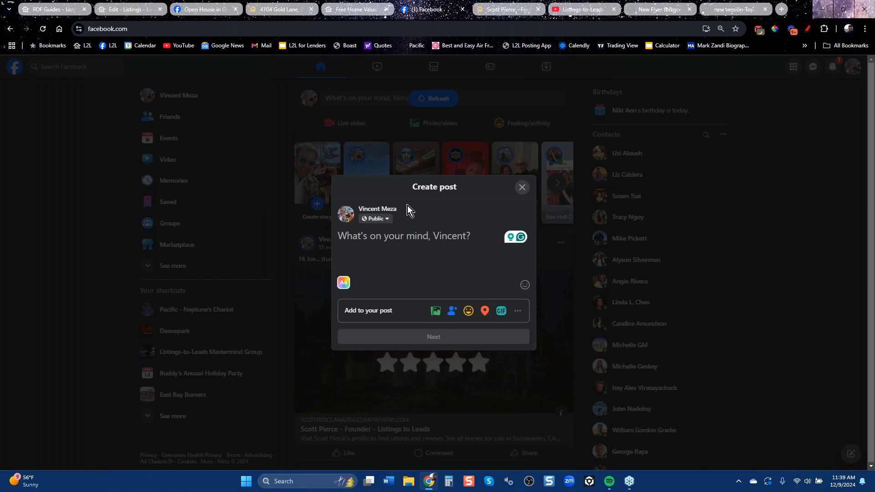
{"action": "type", "text": "Thanks"}
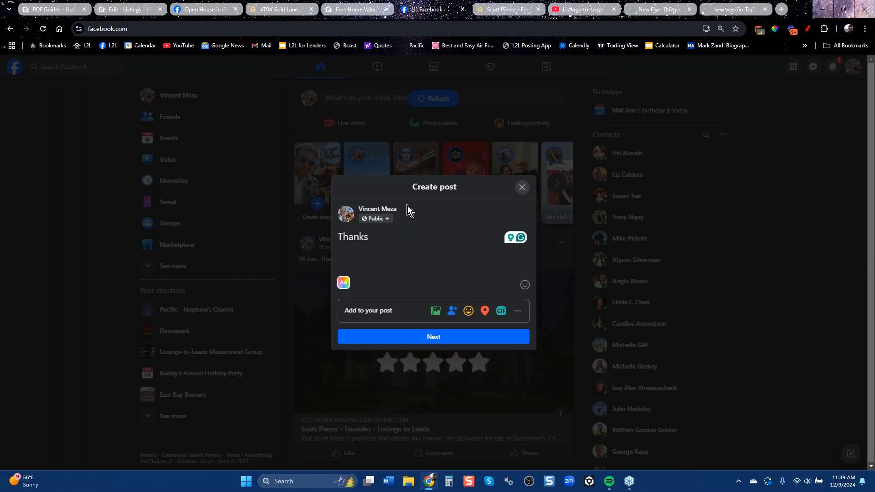
{"action": "key", "text": "BackSpace"}
{"action": "key", "text": "BackSpace"}
{"action": "key", "text": "BackSpace"}
{"action": "key", "text": "BackSpace"}
{"action": "key", "text": "BackSpace"}
{"action": "key", "text": "BackSpace"}
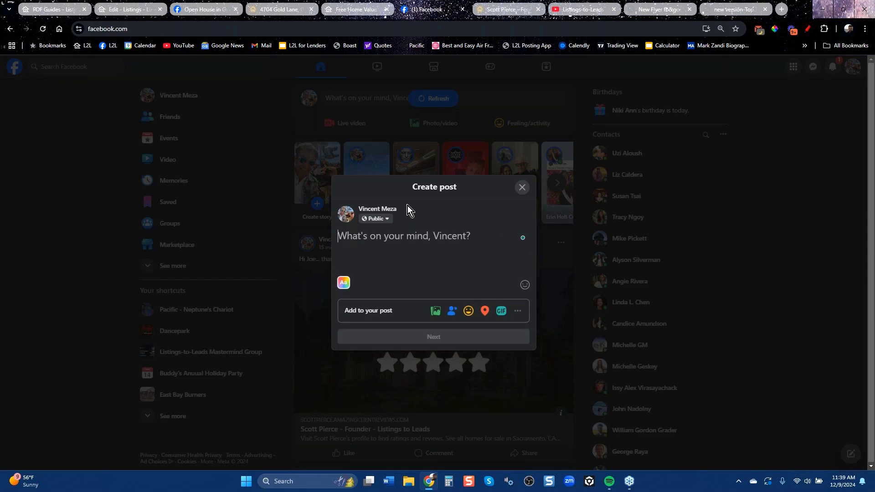
{"action": "key", "text": "ctrl+v"}
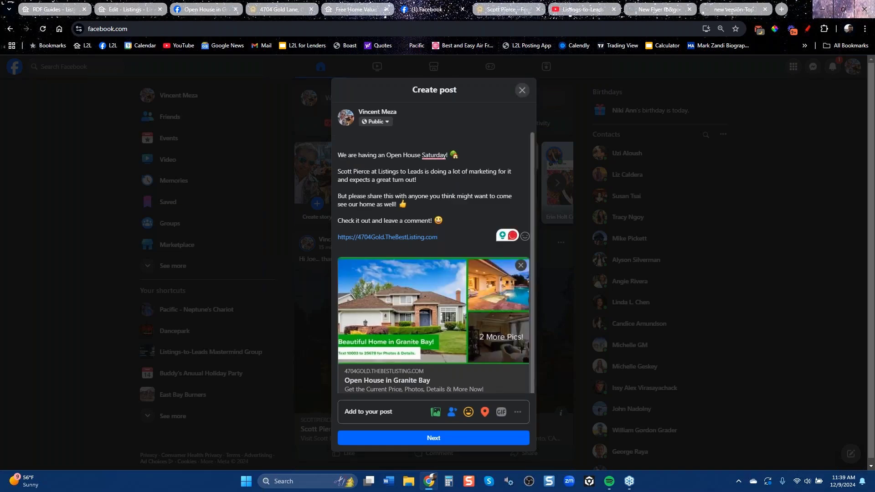
{"action": "left_click", "coordinate": [433, 438]}
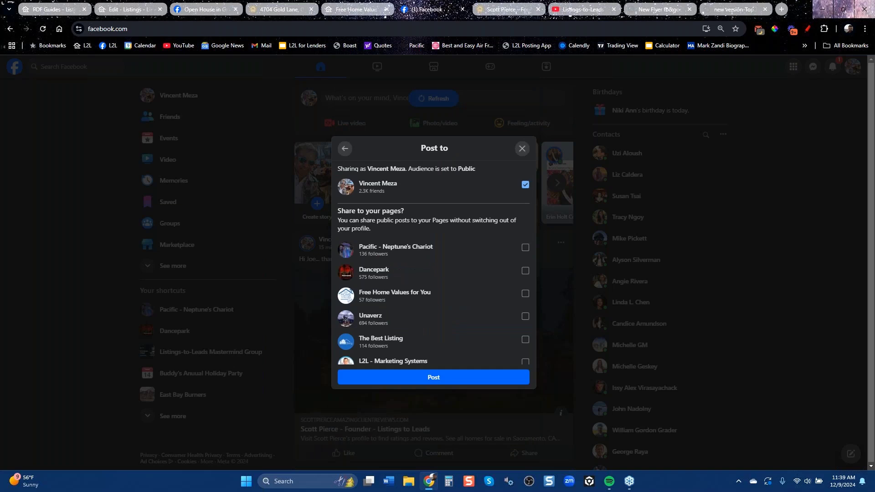
{"action": "left_click", "coordinate": [444, 384]}
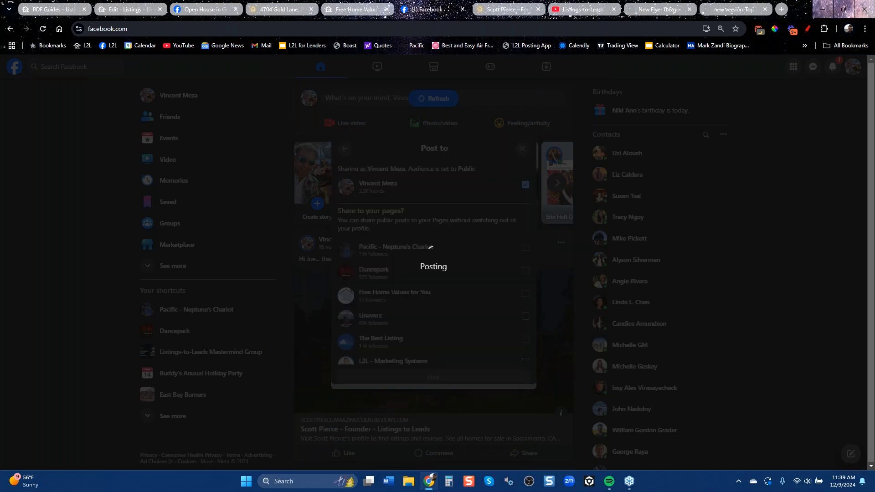
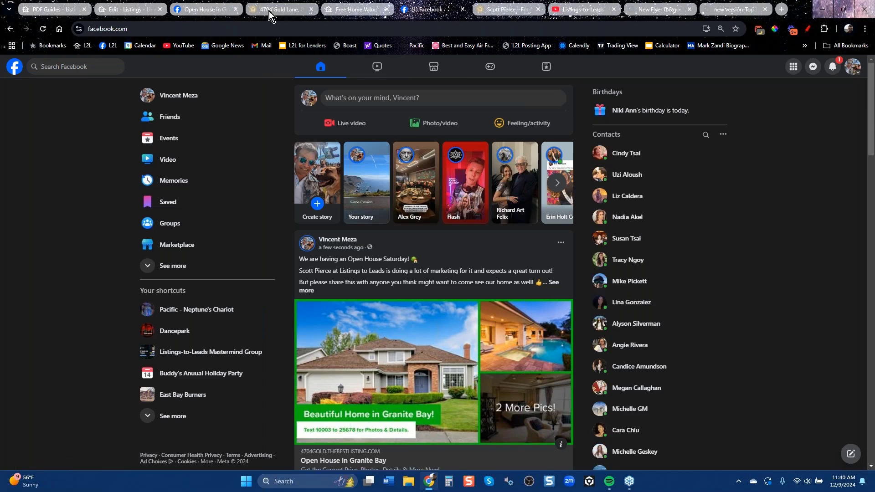
Go back to the full listings overview from the listing editor and reload it.
{"action": "left_click", "coordinate": [123, 14]}
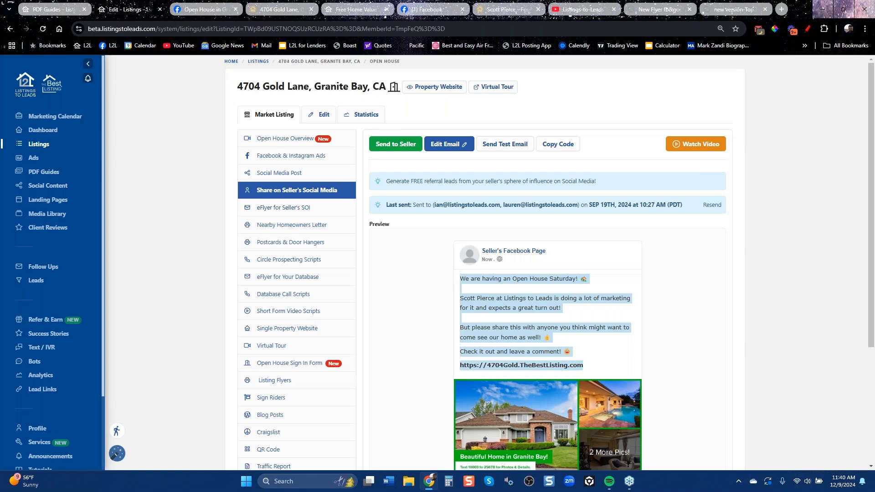
{"action": "left_click", "coordinate": [10, 28]}
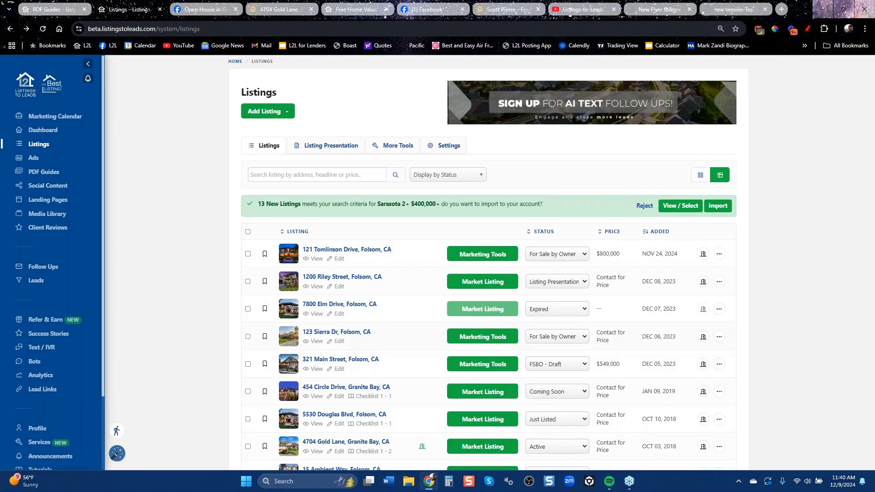
{"action": "left_click", "coordinate": [42, 29]}
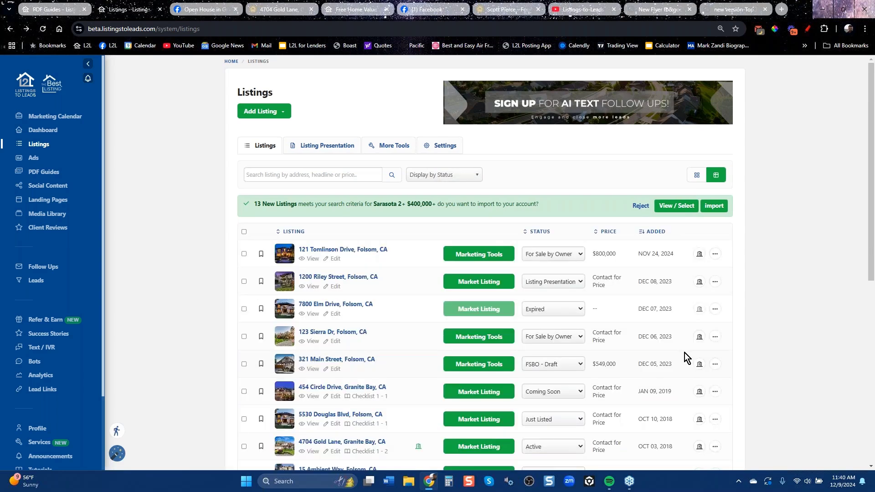
{"action": "scroll", "coordinate": [684, 354], "scroll_direction": "down", "scroll_amount": 7}
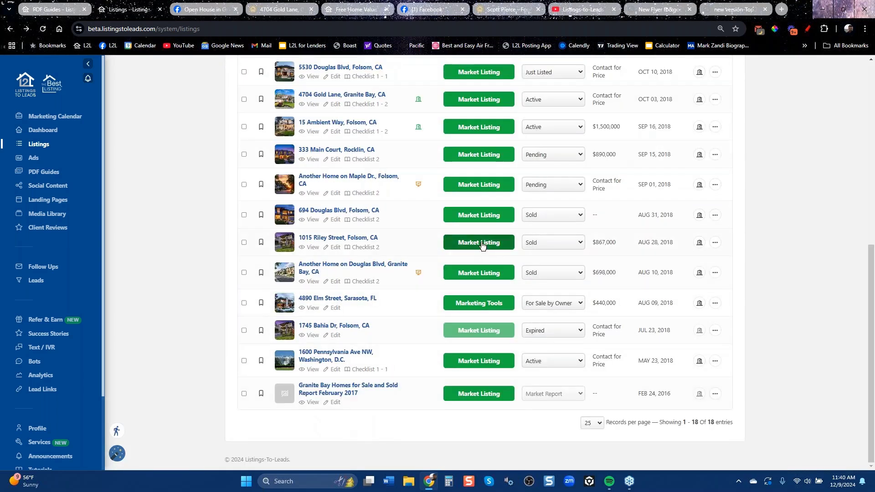
{"action": "left_click", "coordinate": [478, 242]}
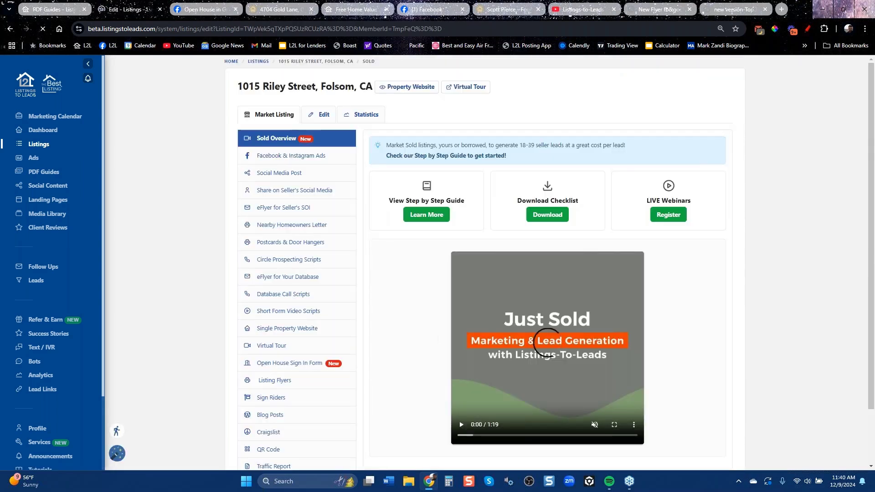
{"action": "left_click", "coordinate": [291, 191]}
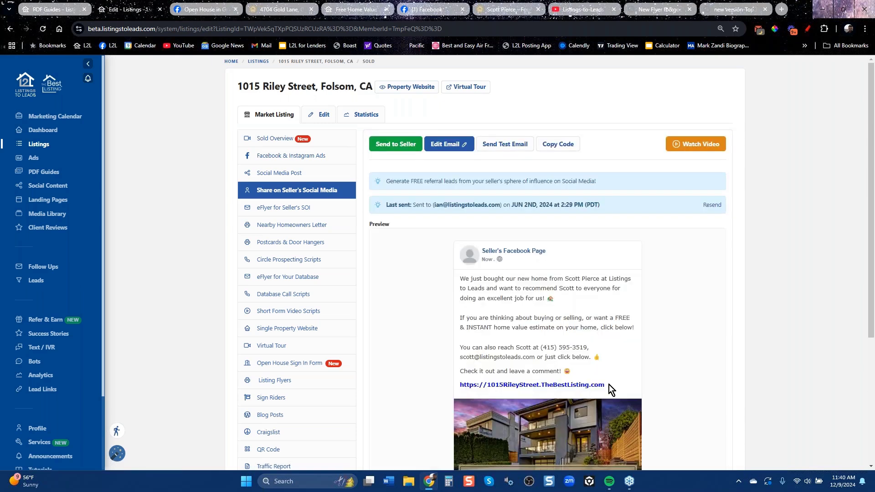
{"action": "left_click_drag", "start_coordinate": [608, 385], "coordinate": [460, 279]}
{"action": "right_click", "coordinate": [462, 280]}
{"action": "left_click", "coordinate": [498, 294]}
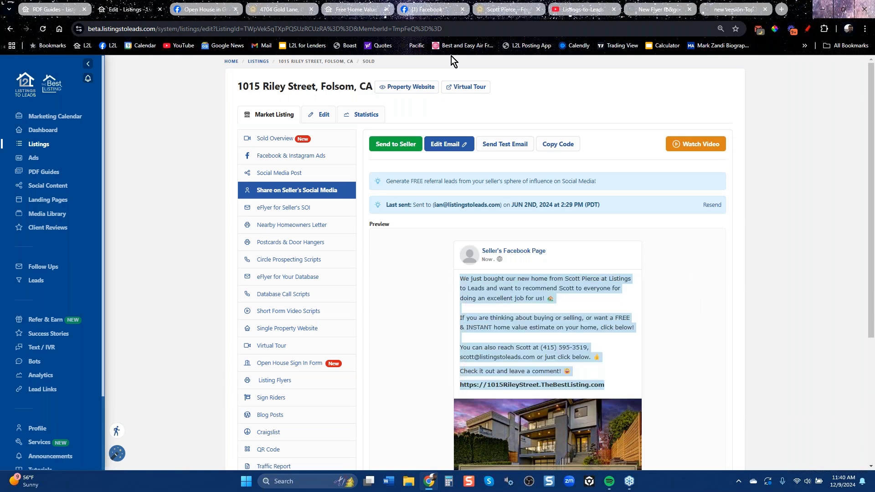
{"action": "left_click", "coordinate": [428, 9]}
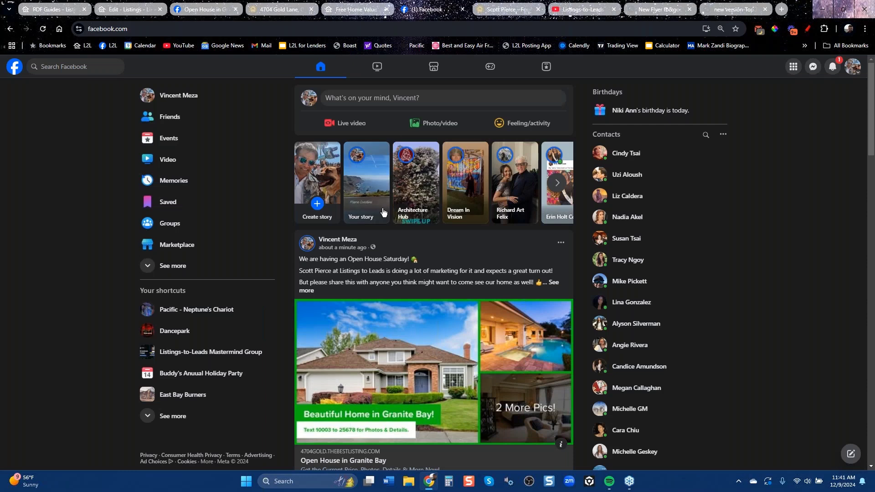
{"action": "left_click", "coordinate": [373, 100]}
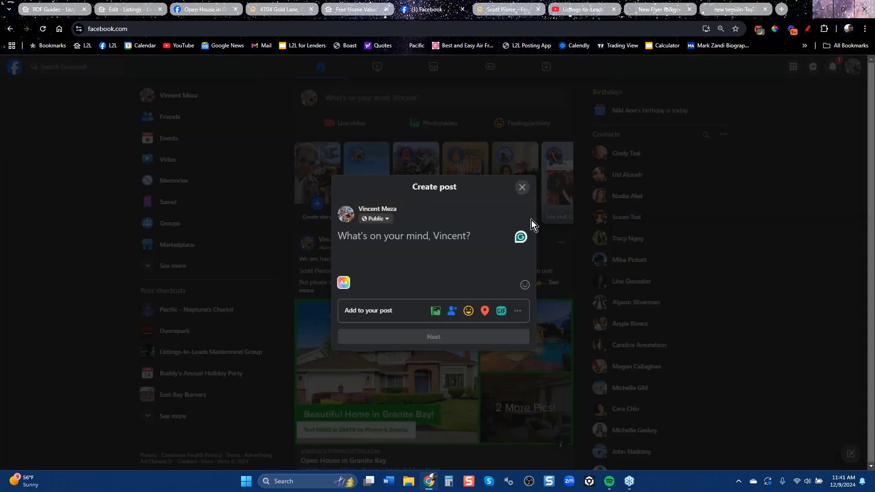
{"action": "key", "text": "ctrl+v"}
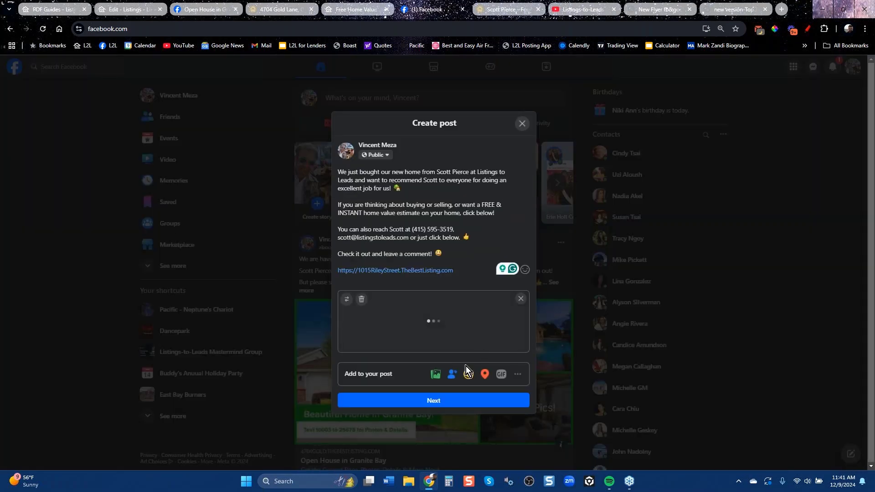
{"action": "left_click", "coordinate": [437, 399]}
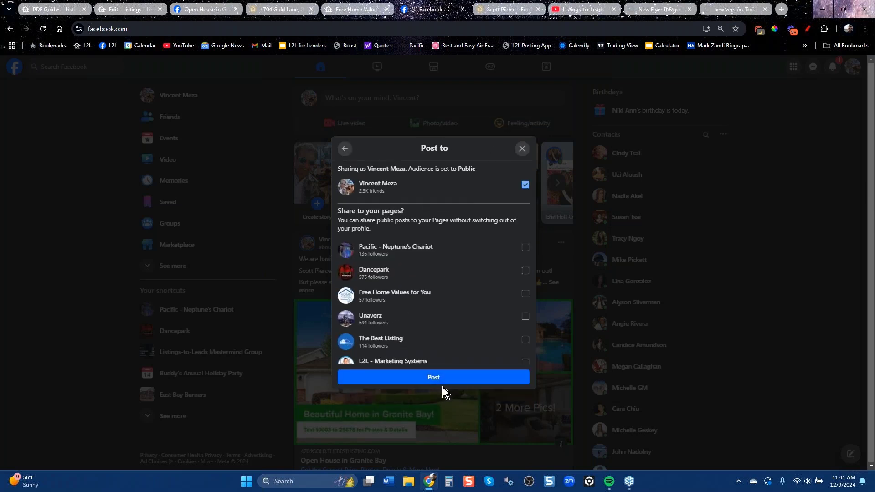
{"action": "left_click", "coordinate": [441, 379]}
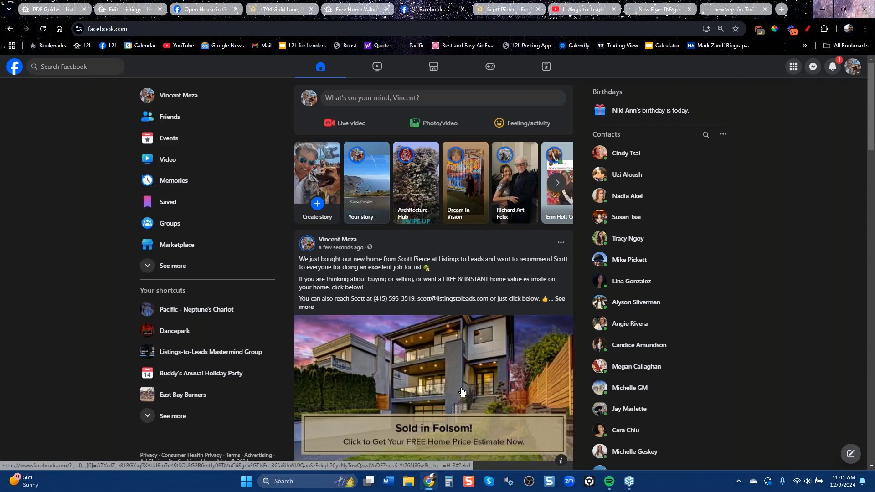
{"action": "scroll", "coordinate": [433, 274], "scroll_direction": "down", "scroll_amount": 5}
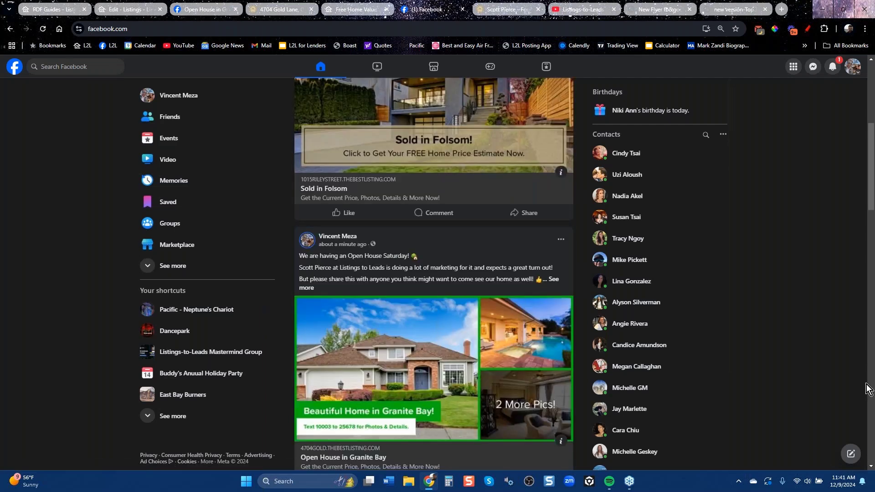
{"action": "scroll", "coordinate": [858, 378], "scroll_direction": "up", "scroll_amount": 1}
{"action": "scroll", "coordinate": [858, 382], "scroll_direction": "up", "scroll_amount": 5}
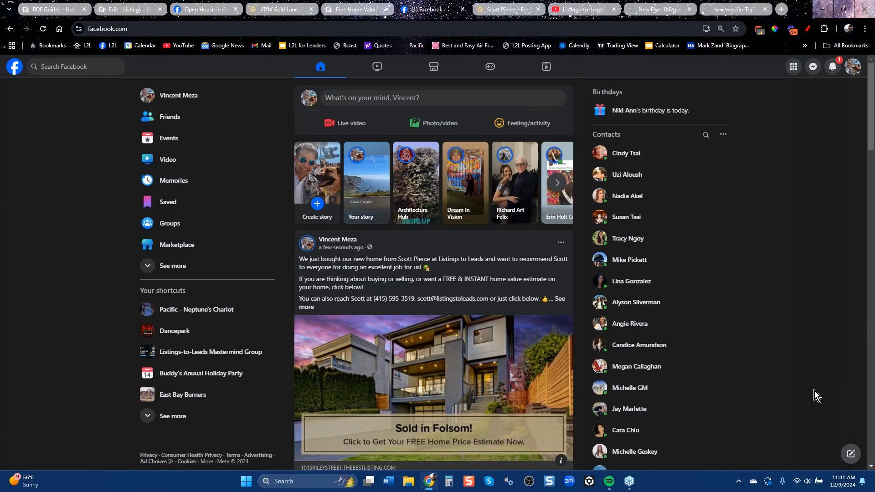
{"action": "scroll", "coordinate": [500, 427], "scroll_direction": "down", "scroll_amount": 6}
{"action": "scroll", "coordinate": [499, 427], "scroll_direction": "down", "scroll_amount": 5}
{"action": "scroll", "coordinate": [504, 425], "scroll_direction": "up", "scroll_amount": 5}
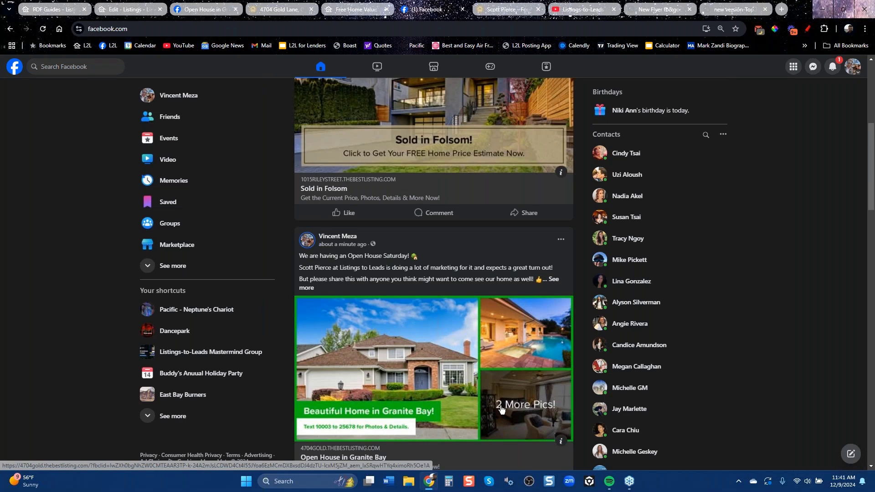
{"action": "scroll", "coordinate": [502, 410], "scroll_direction": "up", "scroll_amount": 6}
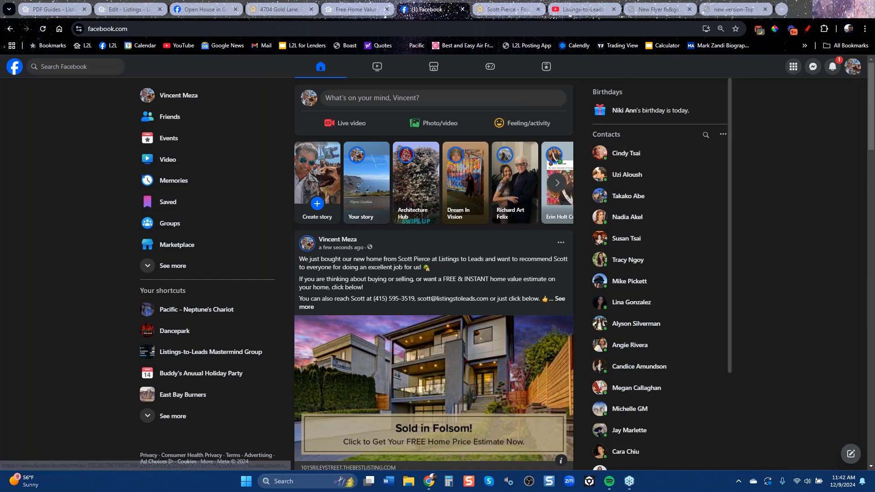
Save the second Nearby Homeowners Letter flyer in PDF format and show recent downloads.
{"action": "left_click", "coordinate": [128, 9]}
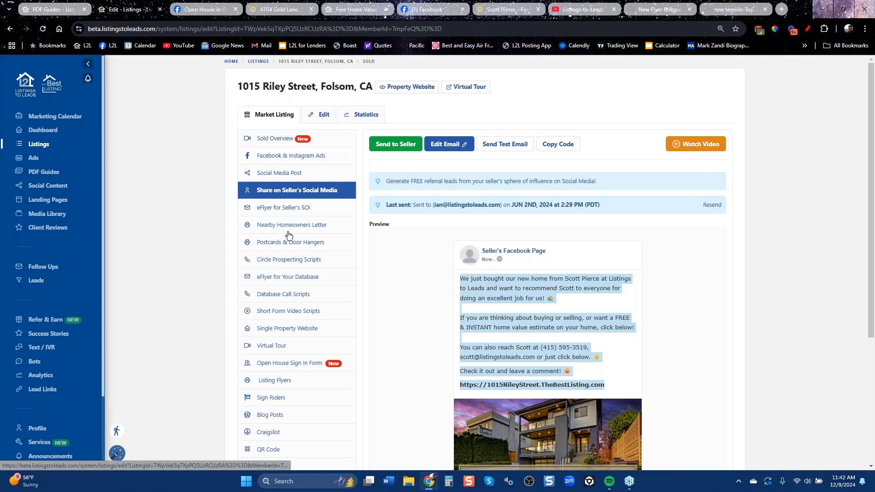
{"action": "left_click", "coordinate": [288, 230]}
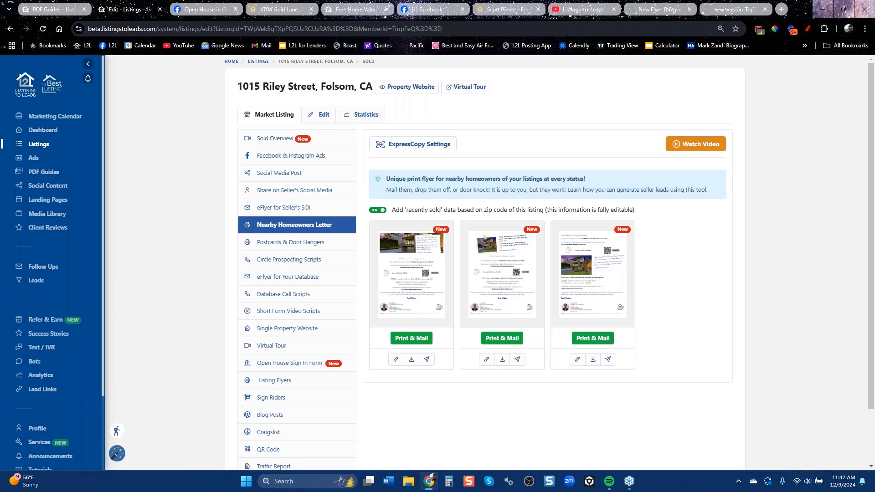
{"action": "left_click", "coordinate": [502, 360]}
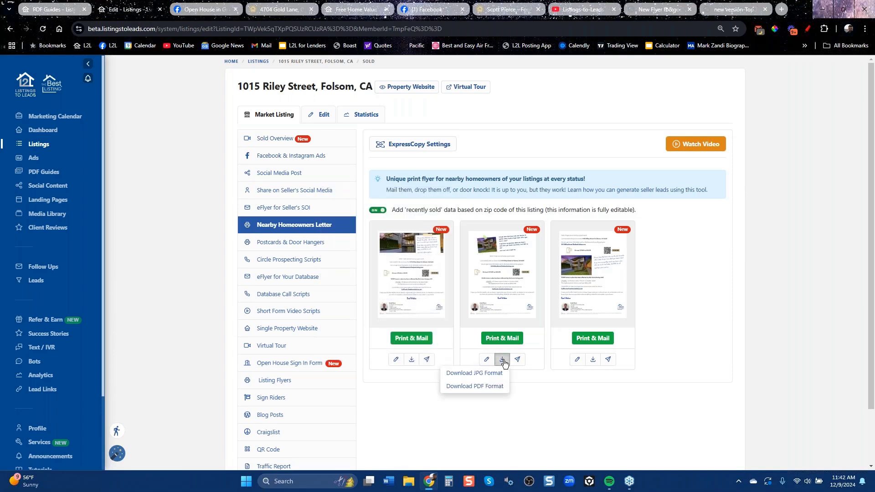
{"action": "left_click", "coordinate": [467, 385]}
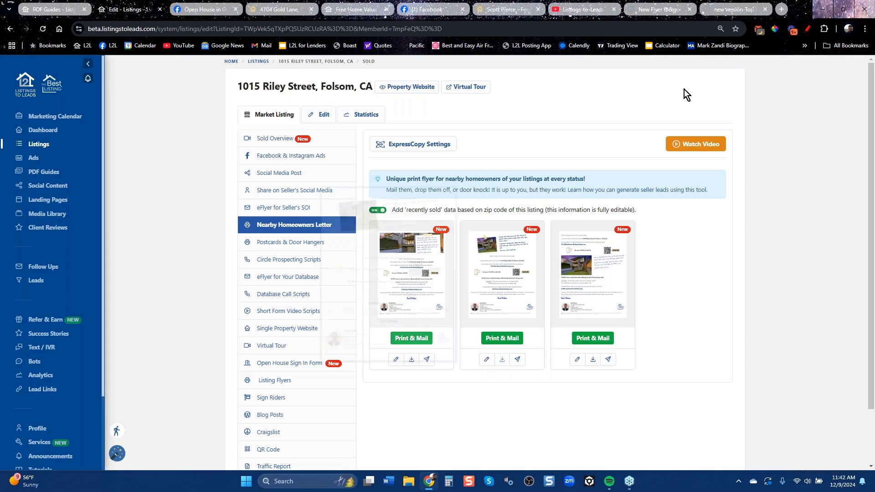
{"action": "left_click", "coordinate": [825, 29]}
Open the downloaded letter PDF, read it, and follow its California.FreeHomeValues.net link.
{"action": "left_click", "coordinate": [767, 53]}
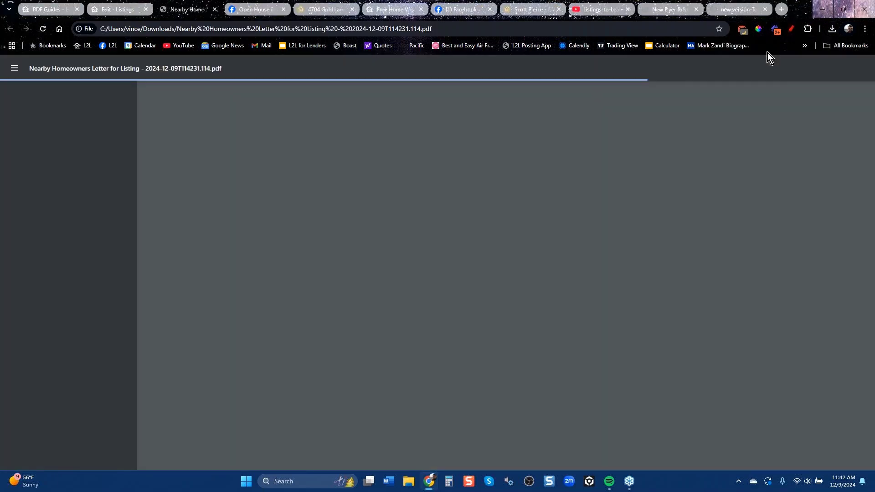
{"action": "scroll", "coordinate": [576, 228], "scroll_direction": "down", "scroll_amount": 2}
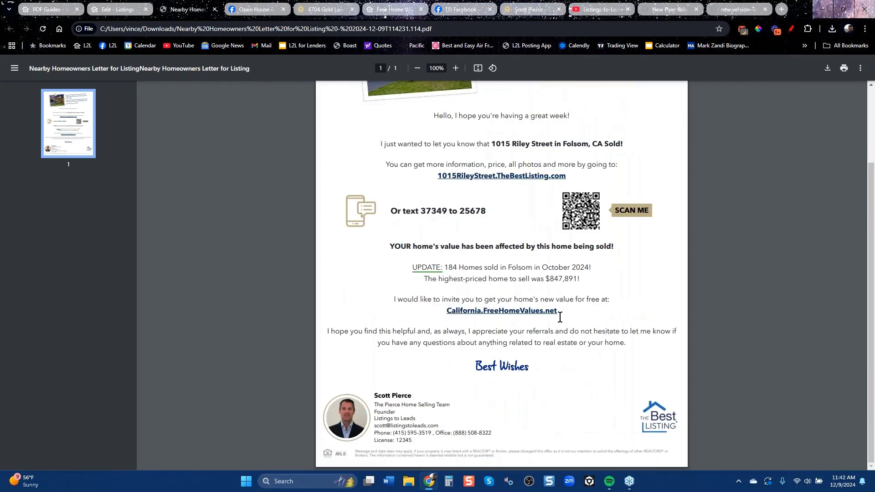
{"action": "scroll", "coordinate": [537, 214], "scroll_direction": "up", "scroll_amount": 2}
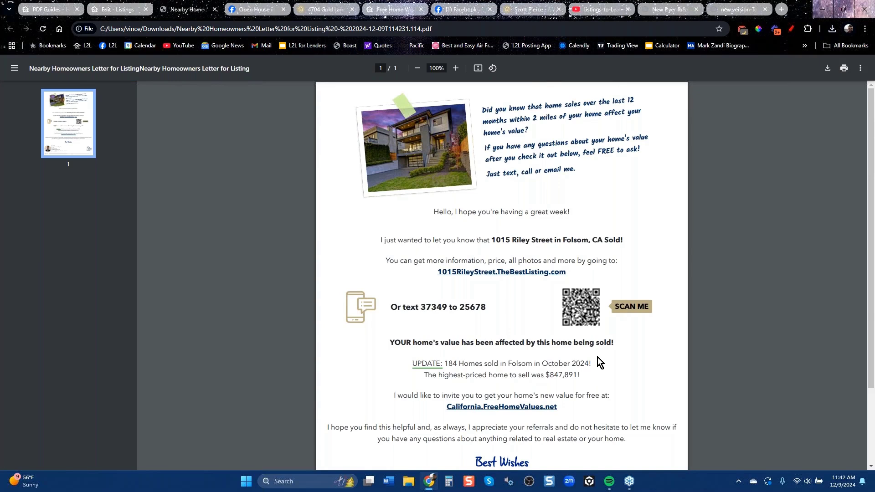
{"action": "scroll", "coordinate": [600, 362], "scroll_direction": "down", "scroll_amount": 1}
{"action": "scroll", "coordinate": [599, 362], "scroll_direction": "down", "scroll_amount": 2}
{"action": "left_click", "coordinate": [514, 318]}
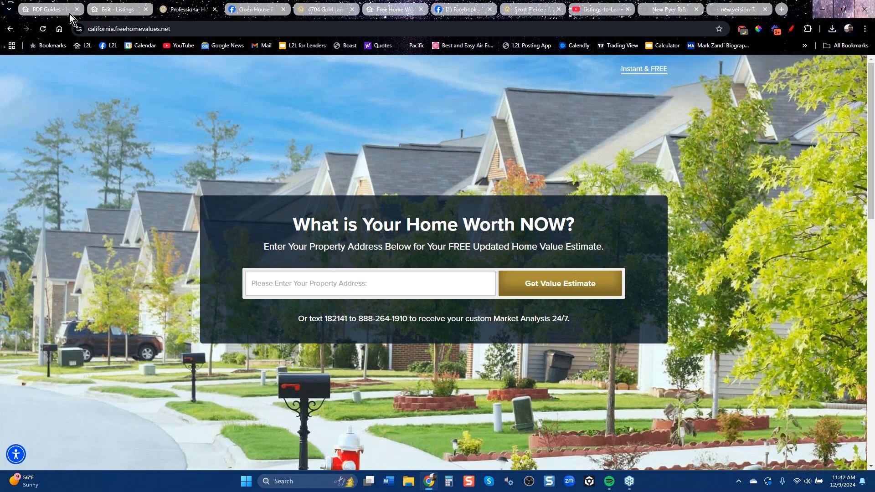
{"action": "left_click", "coordinate": [110, 11]}
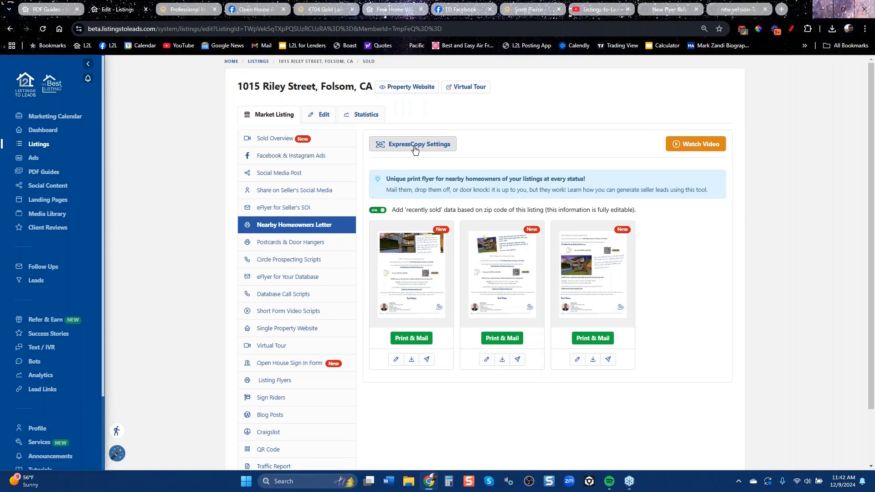
Start a print-and-mail order for the second flyer with a 2-mile mailing list, then cancel it.
{"action": "left_click", "coordinate": [502, 338]}
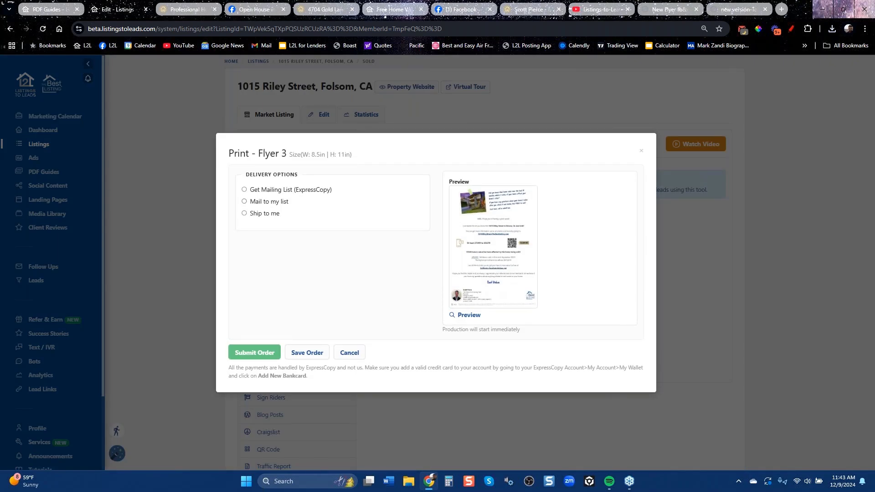
{"action": "left_click", "coordinate": [274, 191]}
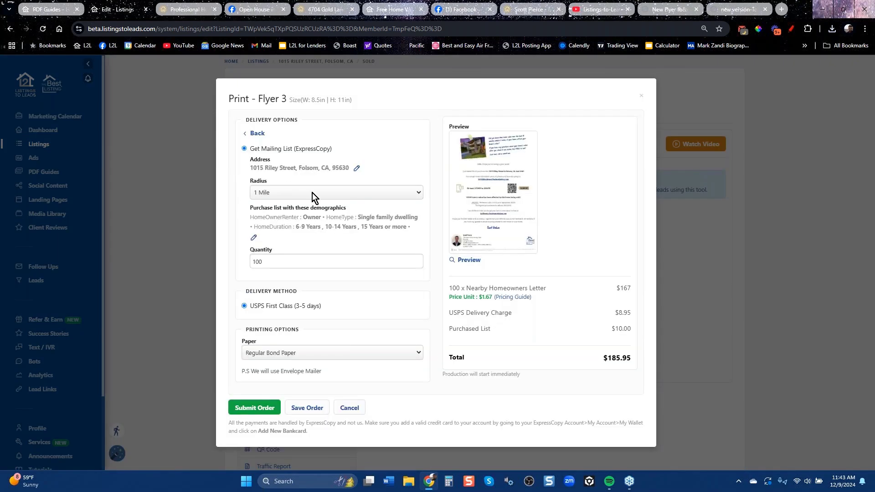
{"action": "left_click", "coordinate": [312, 195]}
{"action": "left_click", "coordinate": [296, 221]}
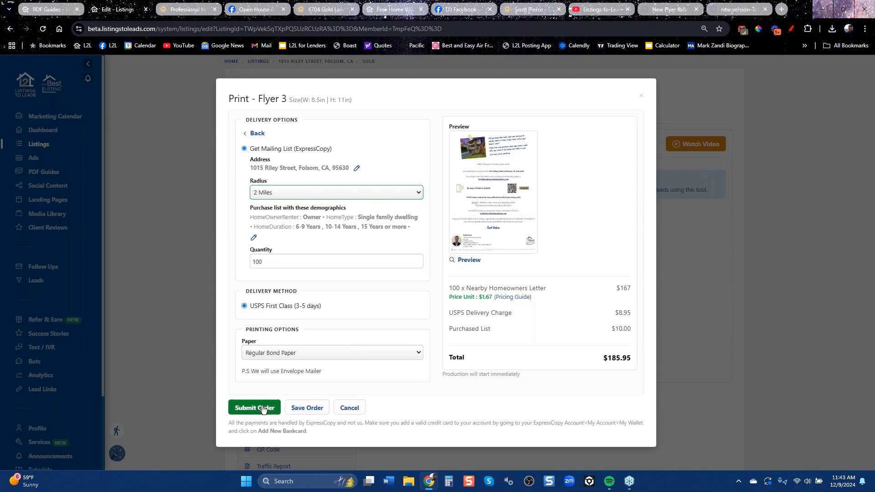
{"action": "left_click_drag", "start_coordinate": [275, 218], "coordinate": [430, 230]}
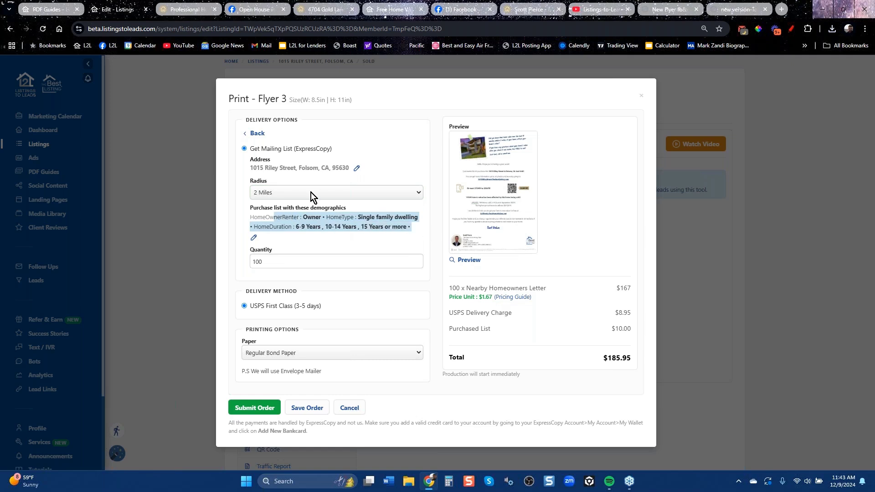
{"action": "left_click", "coordinate": [350, 408]}
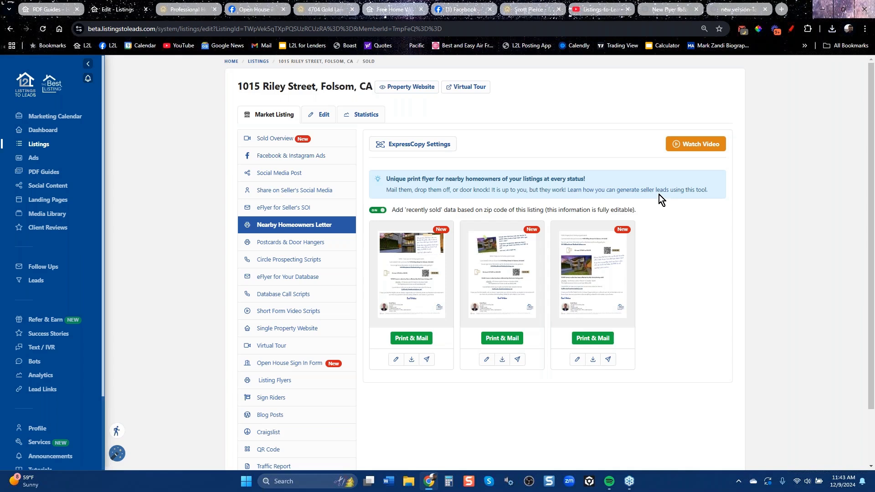
{"action": "left_click", "coordinate": [478, 11]}
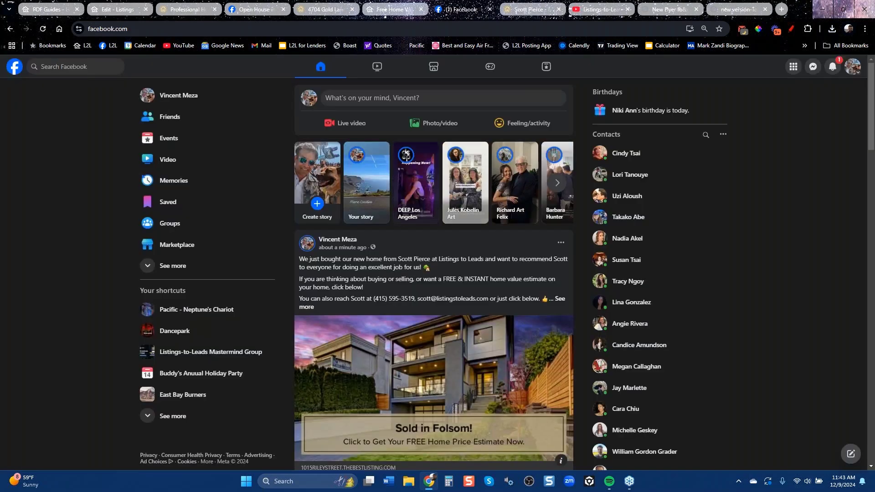
Search the Listings-to-Leads Mastermind Group for a member picked from recent searches.
{"action": "left_click", "coordinate": [210, 351]}
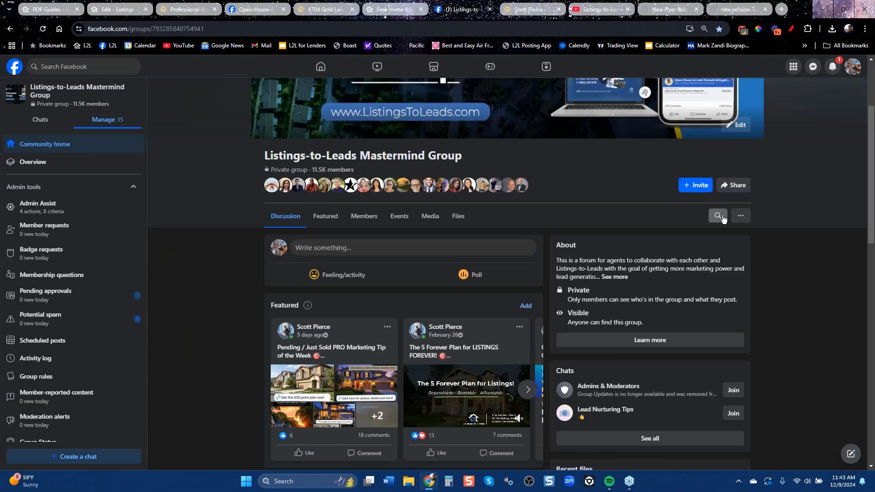
{"action": "left_click", "coordinate": [718, 216]}
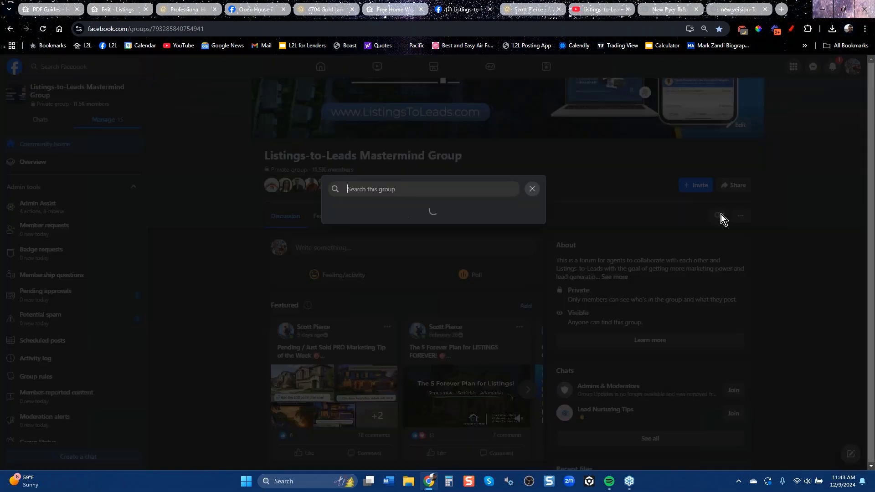
{"action": "key", "text": "Down"}
{"action": "key", "text": "Down"}
{"action": "key", "text": "Return"}
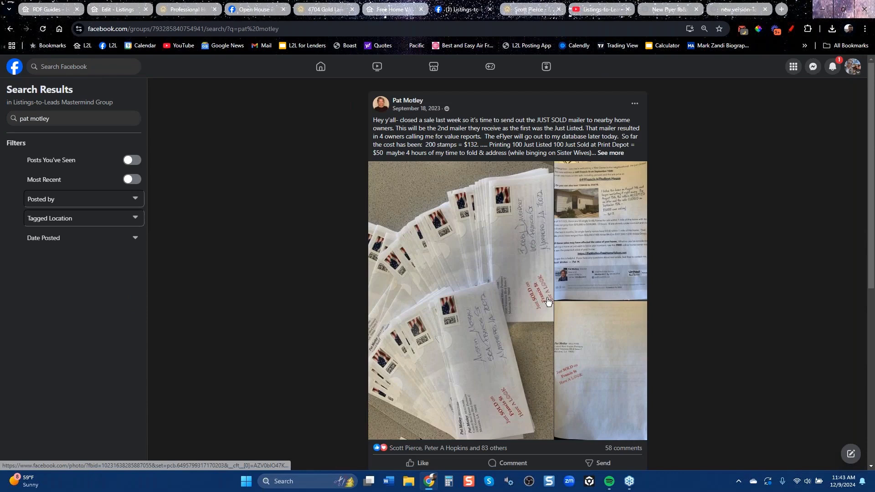
Browse the Just Sold mailer photos, then highlight the '4 owners calling me for value reports' line.
{"action": "left_click", "coordinate": [597, 264]}
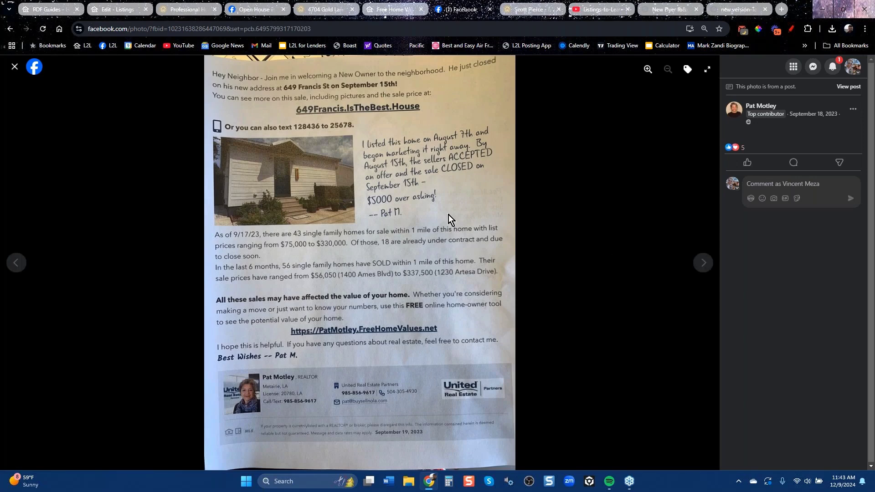
{"action": "left_click", "coordinate": [700, 263]}
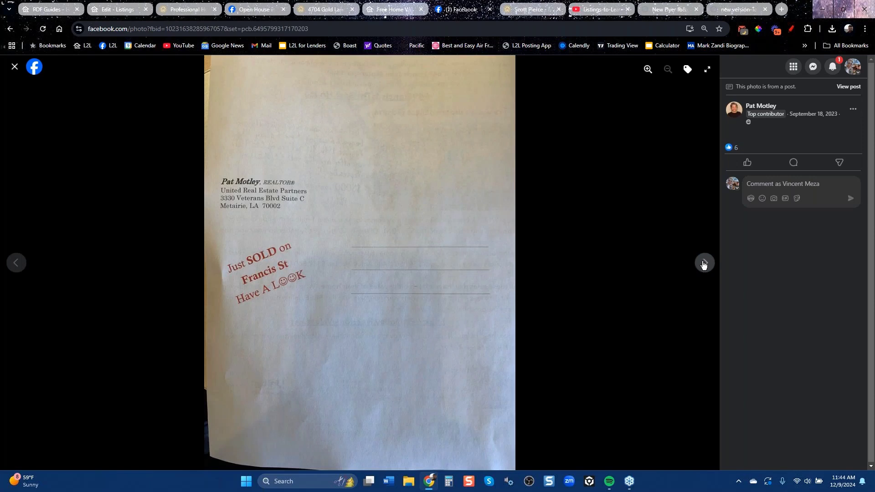
{"action": "left_click", "coordinate": [702, 263]}
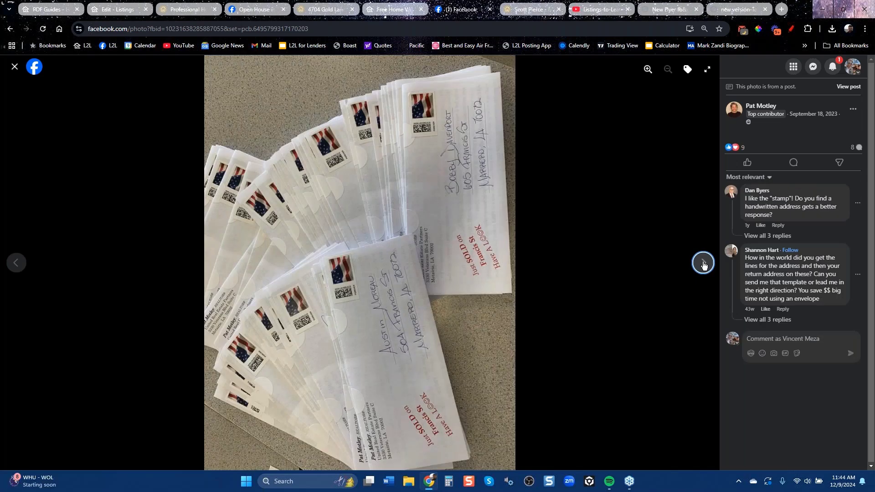
{"action": "left_click", "coordinate": [15, 67]}
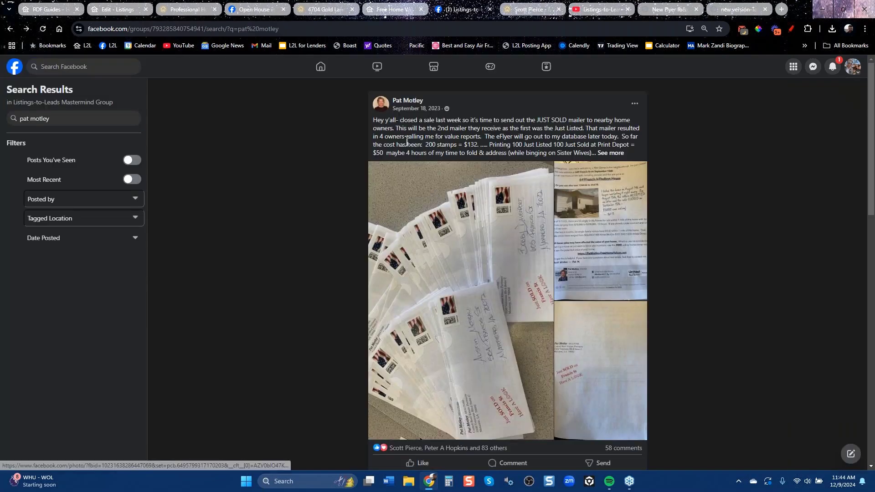
{"action": "left_click_drag", "start_coordinate": [381, 137], "coordinate": [479, 136]}
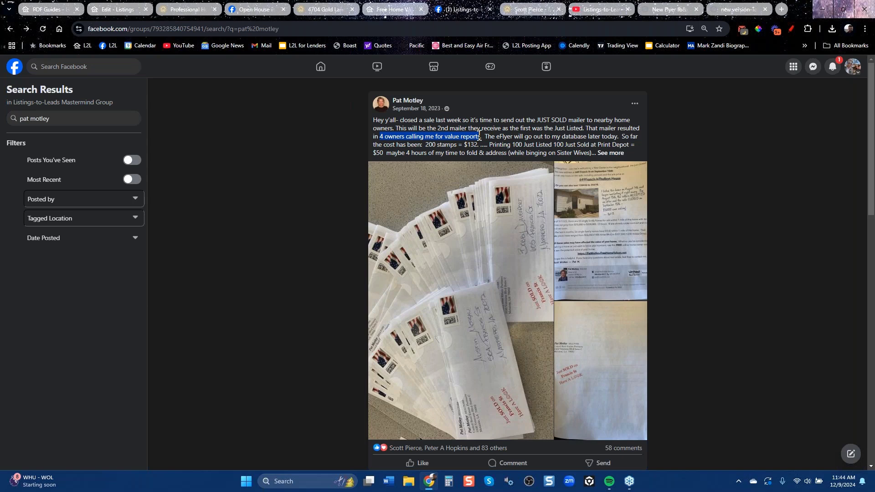
{"action": "left_click_drag", "start_coordinate": [476, 141], "coordinate": [480, 139]}
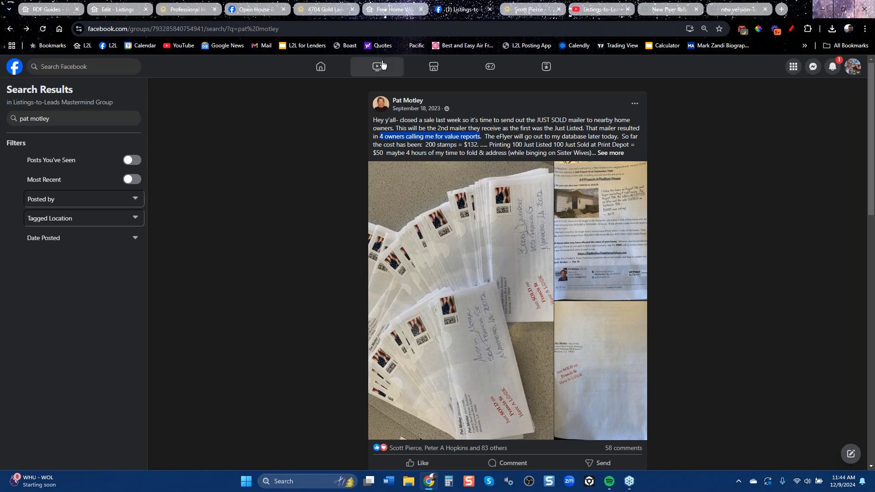
{"action": "left_click", "coordinate": [127, 11]}
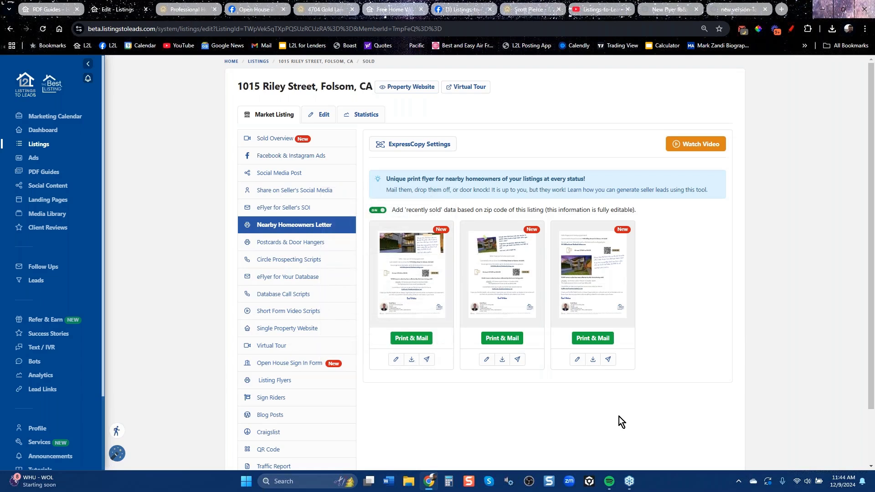
{"action": "left_click", "coordinate": [279, 243]}
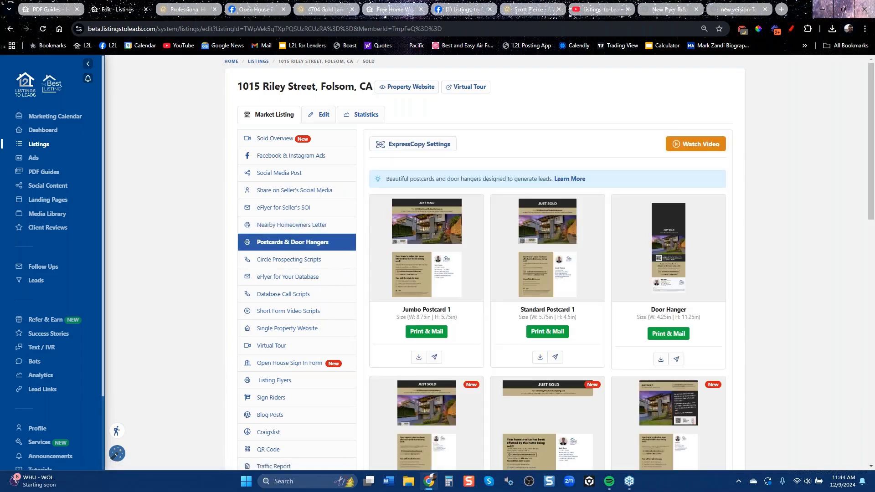
{"action": "left_click", "coordinate": [283, 279]}
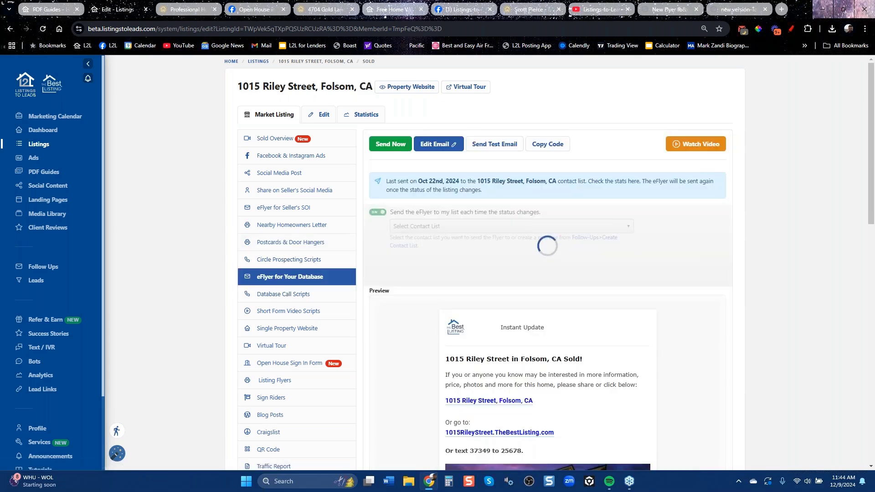
{"action": "scroll", "coordinate": [611, 397], "scroll_direction": "down", "scroll_amount": 2}
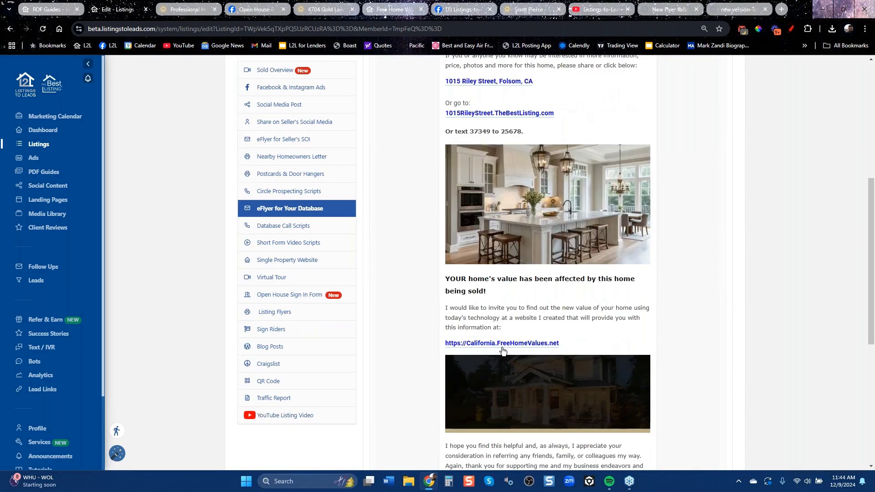
{"action": "scroll", "coordinate": [552, 337], "scroll_direction": "down", "scroll_amount": 5}
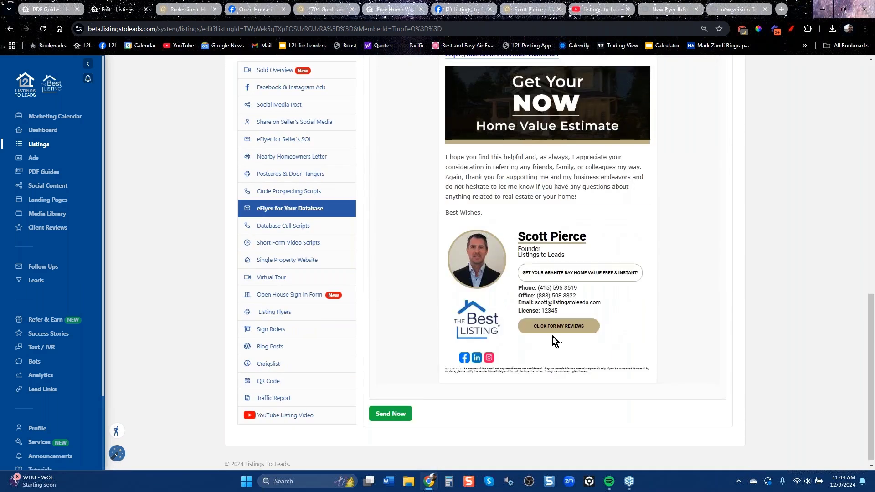
{"action": "scroll", "coordinate": [602, 329], "scroll_direction": "up", "scroll_amount": 7}
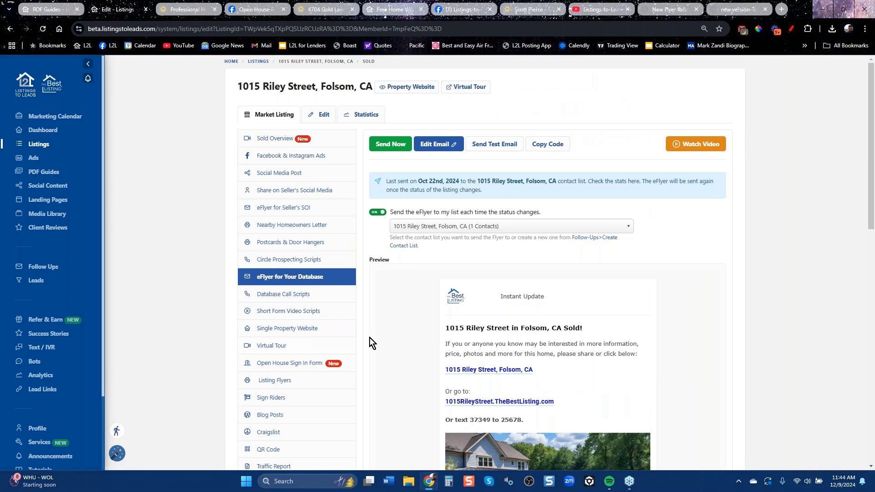
{"action": "left_click", "coordinate": [547, 144]}
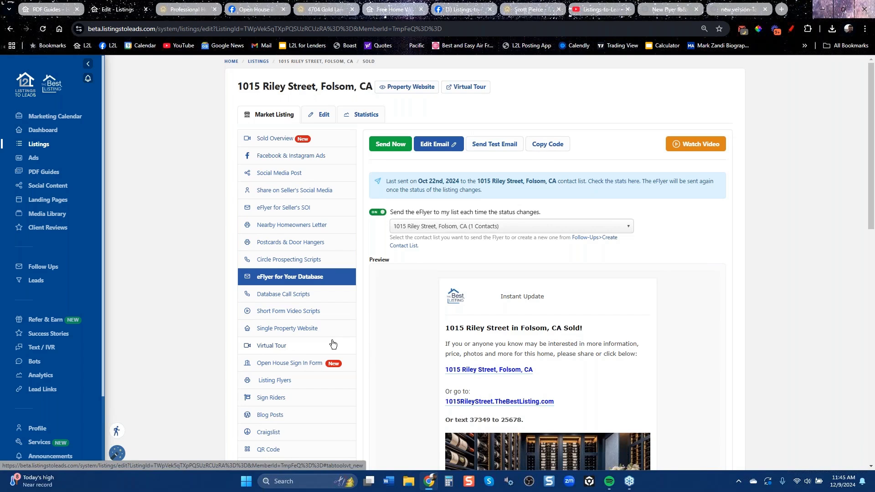
Review the Single Property Website, Virtual Tour, Open House Sign In Form and Sign Riders tools.
{"action": "left_click", "coordinate": [284, 329]}
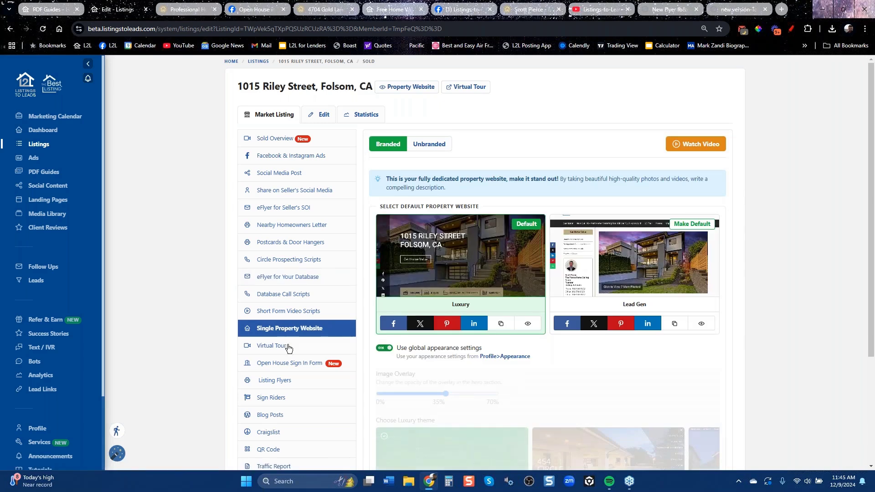
{"action": "left_click", "coordinate": [284, 348]}
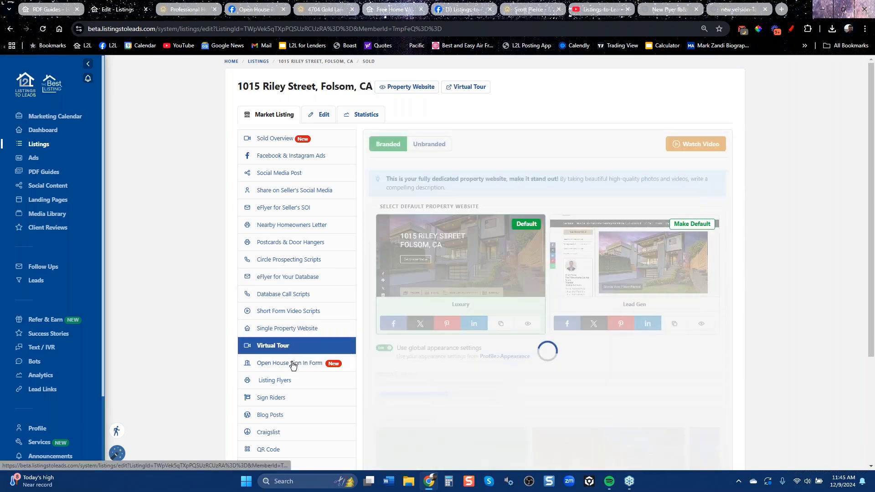
{"action": "left_click", "coordinate": [294, 362]}
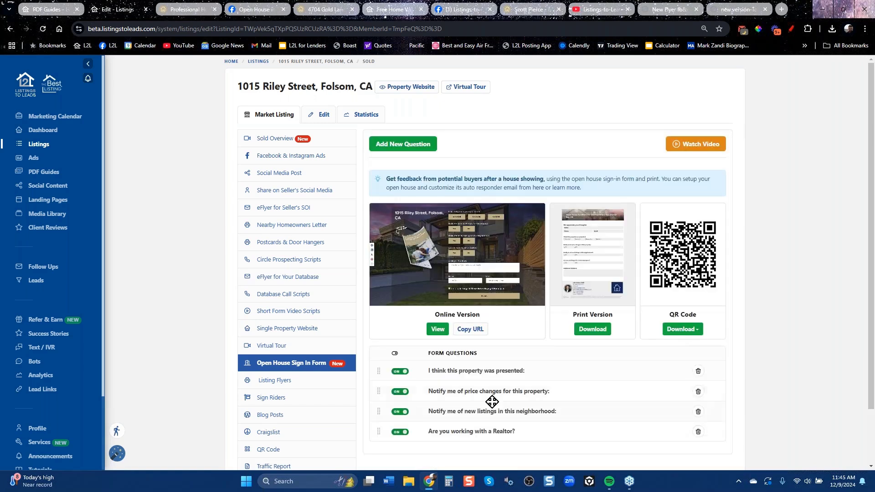
{"action": "scroll", "coordinate": [297, 389], "scroll_direction": "down", "scroll_amount": 2}
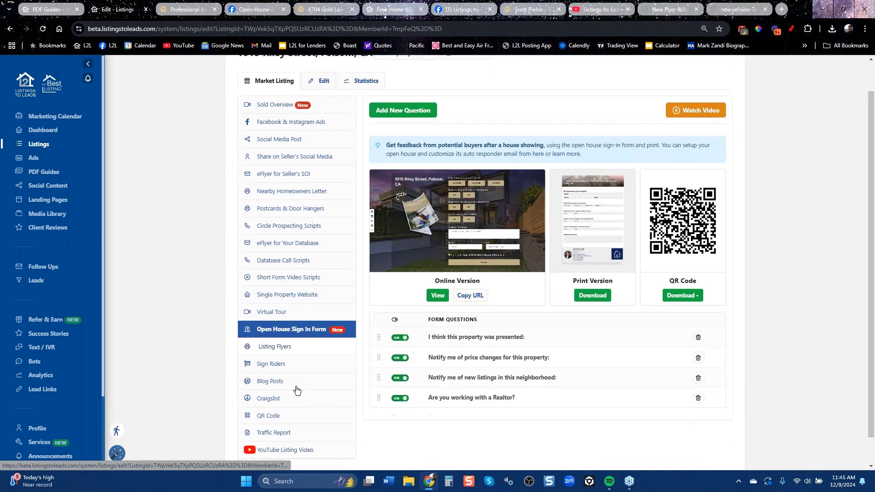
{"action": "left_click", "coordinate": [274, 335]}
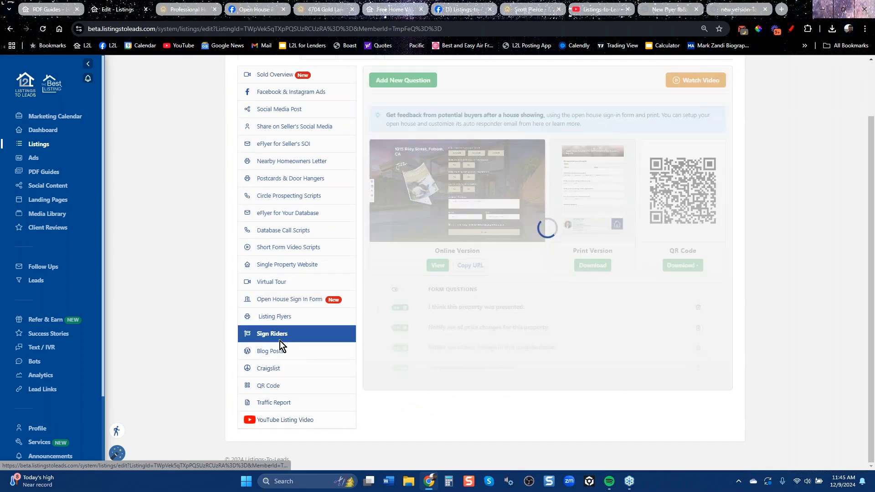
Scroll through posts on the Mastermind Group's main page, then return to the Sign Riders page.
{"action": "left_click", "coordinate": [460, 10]}
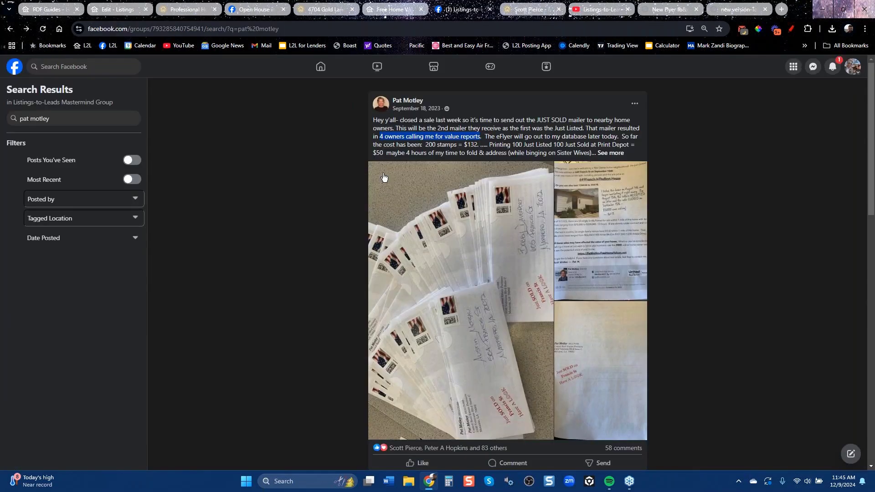
{"action": "left_click", "coordinate": [10, 28]}
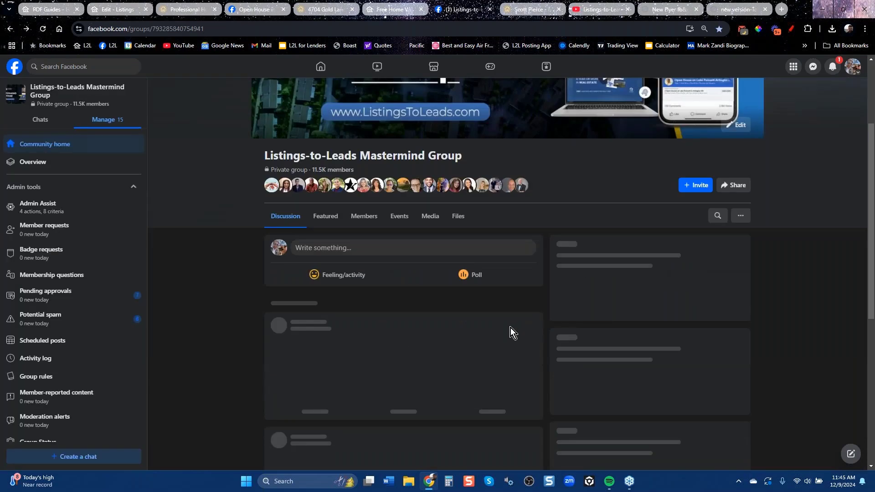
{"action": "scroll", "coordinate": [247, 327], "scroll_direction": "down", "scroll_amount": 5}
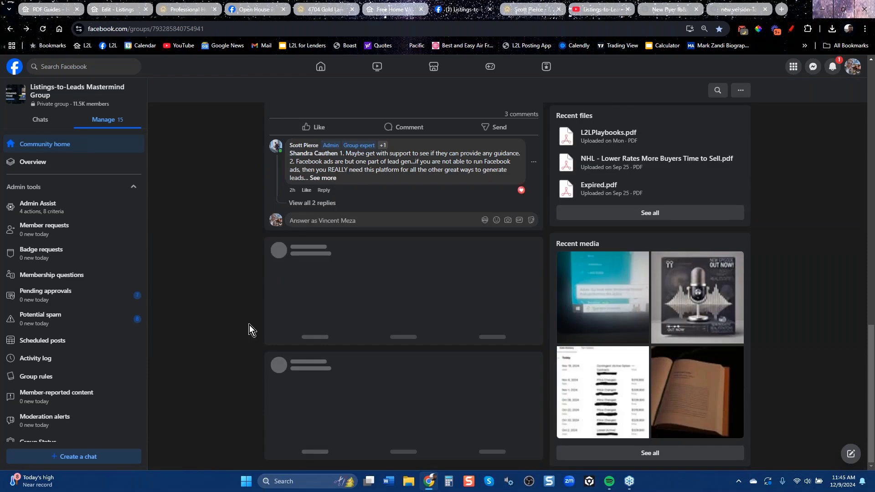
{"action": "scroll", "coordinate": [250, 324], "scroll_direction": "down", "scroll_amount": 5}
{"action": "scroll", "coordinate": [250, 324], "scroll_direction": "down", "scroll_amount": 20}
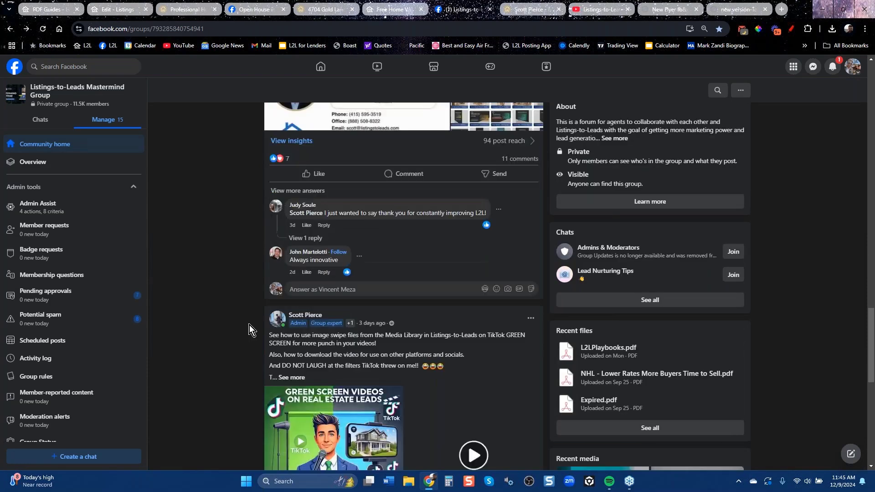
{"action": "scroll", "coordinate": [250, 324], "scroll_direction": "down", "scroll_amount": 20}
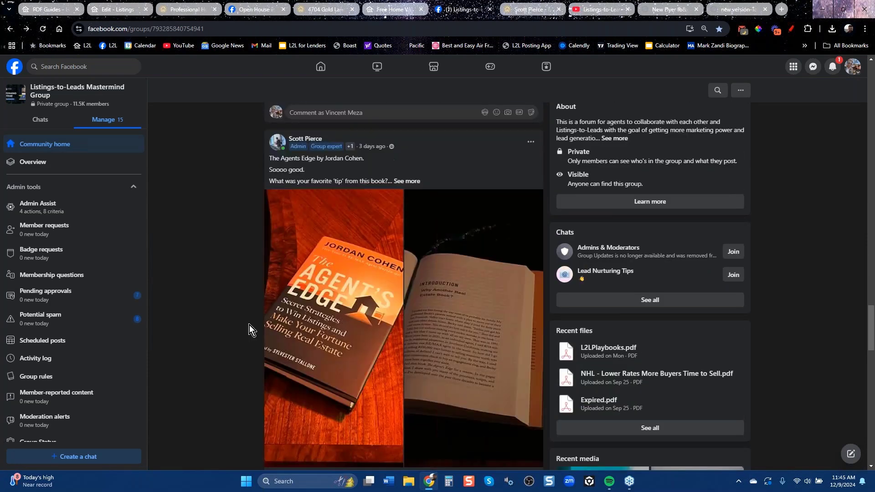
{"action": "scroll", "coordinate": [249, 324], "scroll_direction": "down", "scroll_amount": 20}
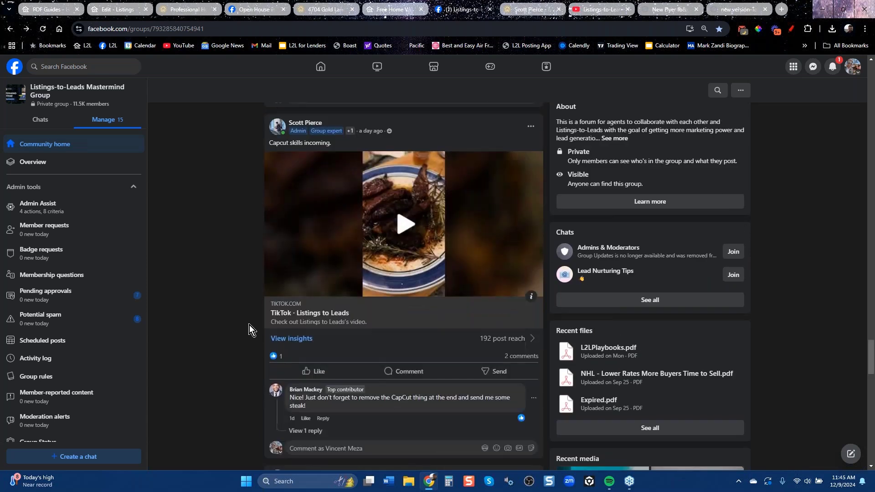
{"action": "scroll", "coordinate": [250, 324], "scroll_direction": "down", "scroll_amount": 10}
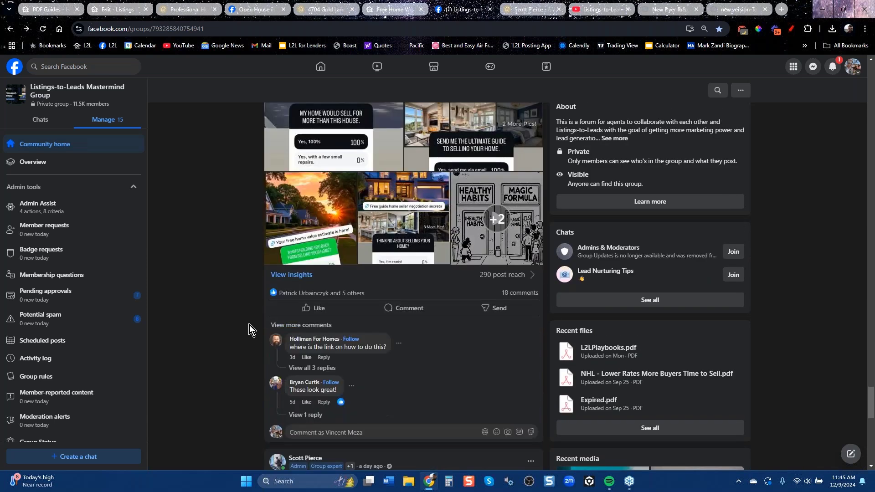
{"action": "scroll", "coordinate": [250, 325], "scroll_direction": "down", "scroll_amount": 15}
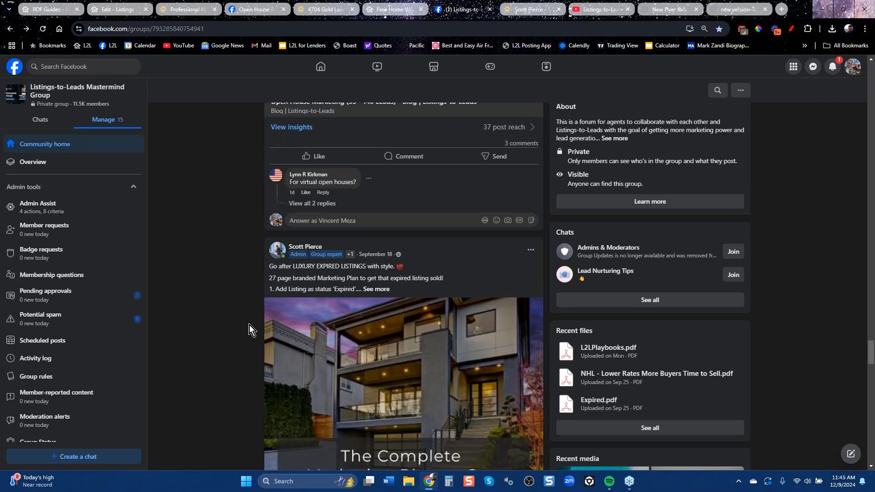
{"action": "scroll", "coordinate": [250, 325], "scroll_direction": "down", "scroll_amount": 20}
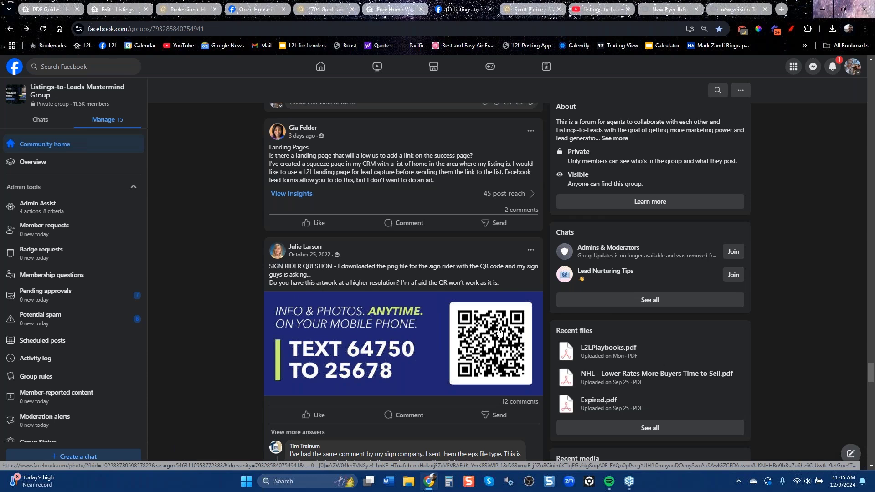
{"action": "left_click", "coordinate": [113, 10]}
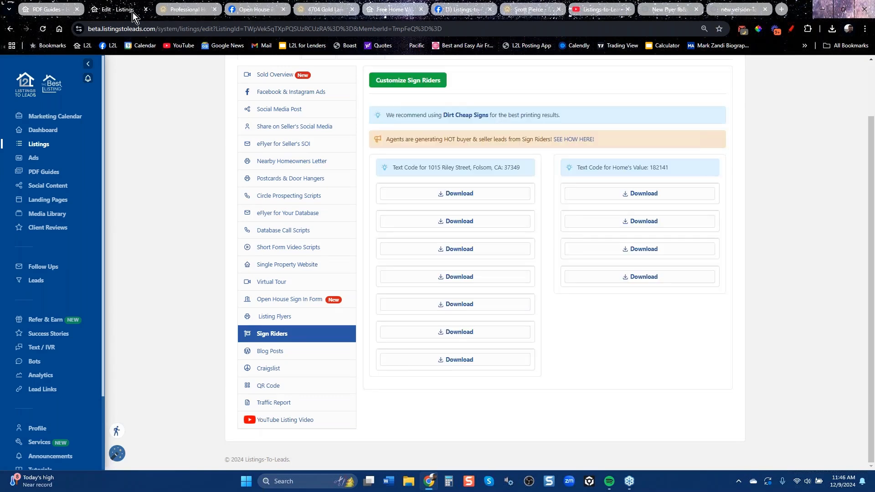
View the listing's Craigslist posting tools and its QR code.
{"action": "left_click", "coordinate": [268, 368]}
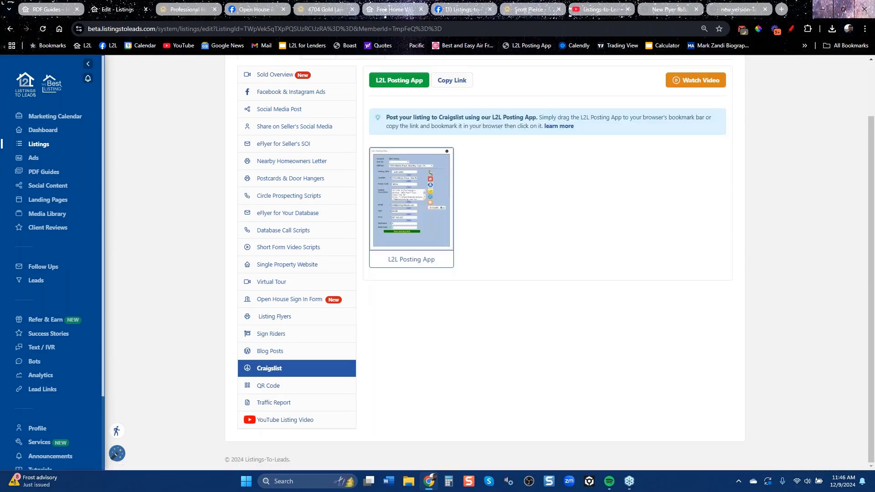
{"action": "left_click", "coordinate": [281, 386]}
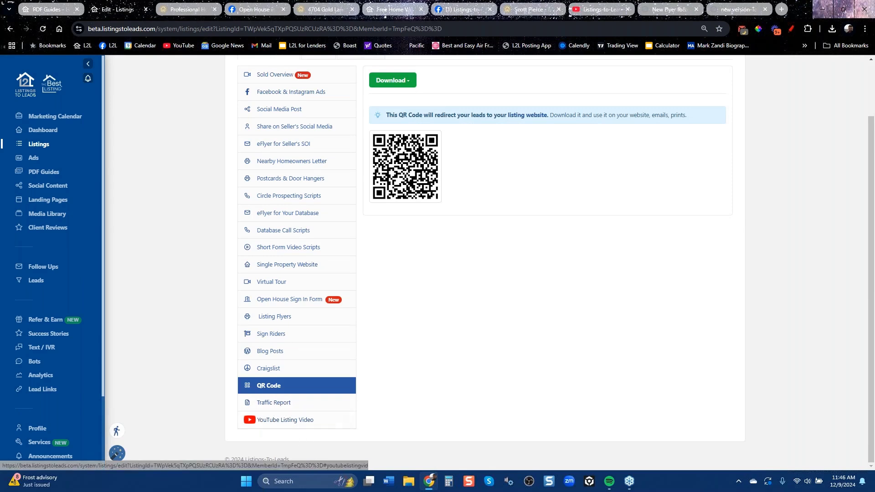
{"action": "scroll", "coordinate": [228, 341], "scroll_direction": "up", "scroll_amount": 2}
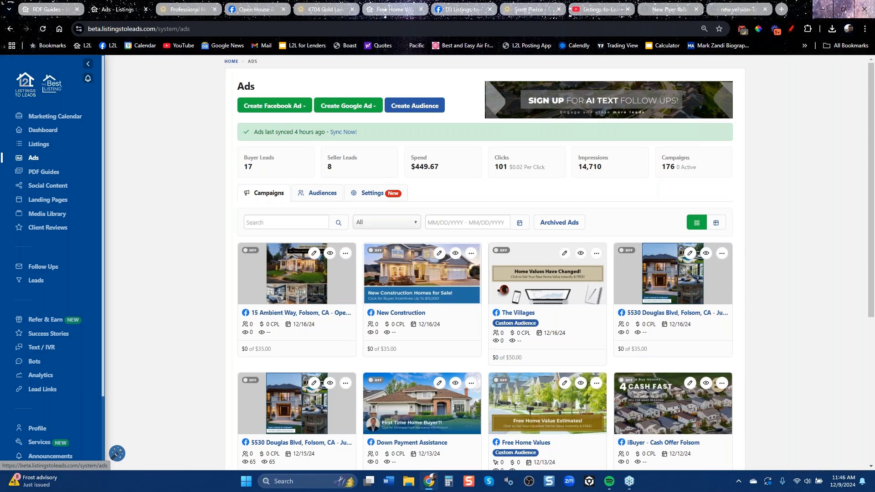
{"action": "left_click", "coordinate": [283, 105]}
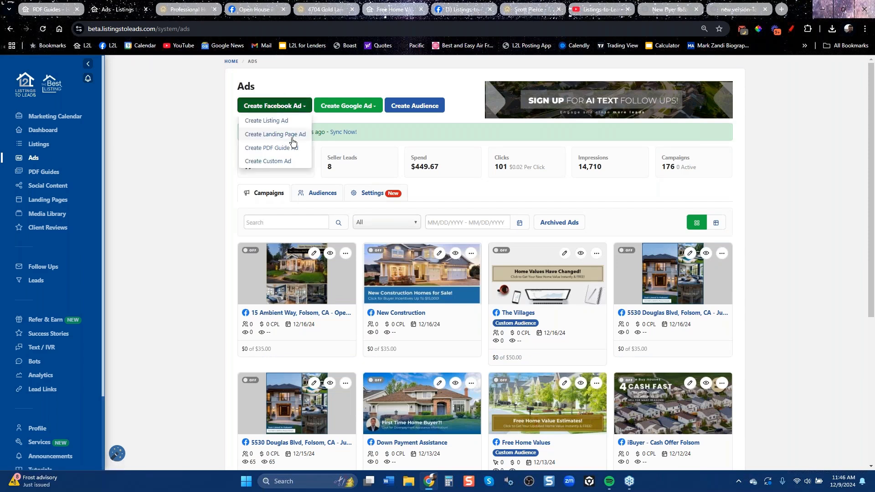
{"action": "left_click", "coordinate": [279, 123]}
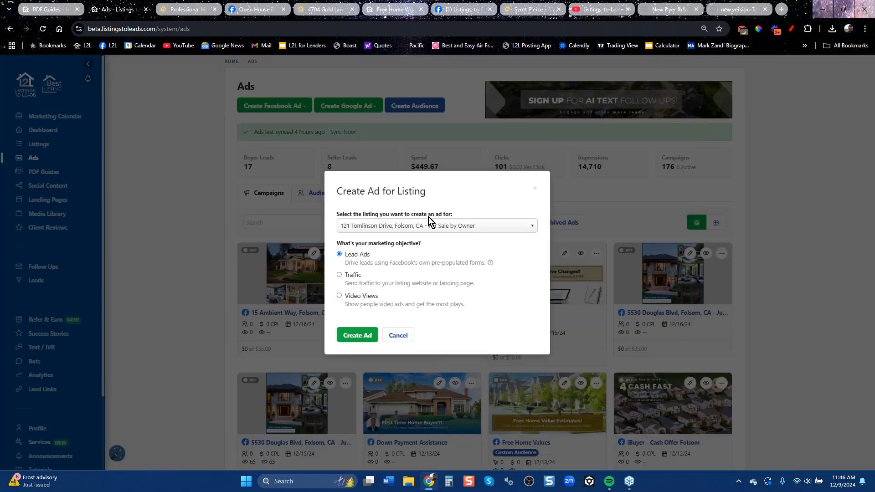
{"action": "left_click", "coordinate": [460, 226]}
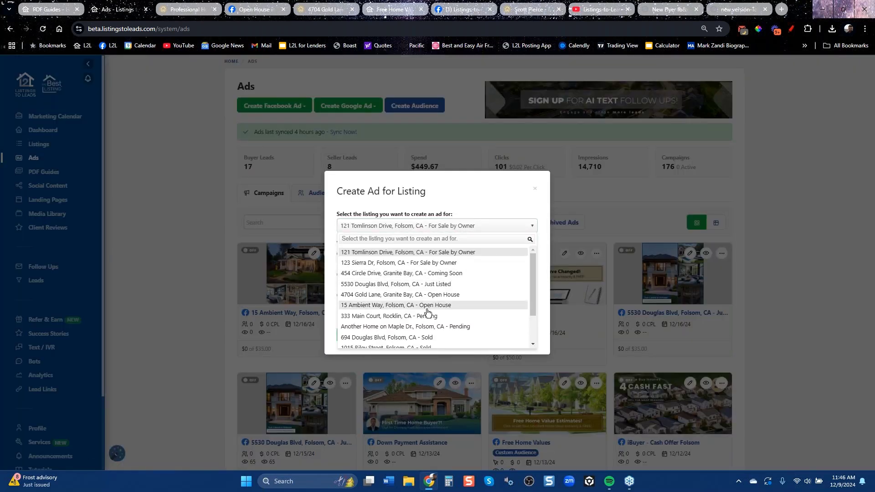
{"action": "left_click", "coordinate": [409, 283]}
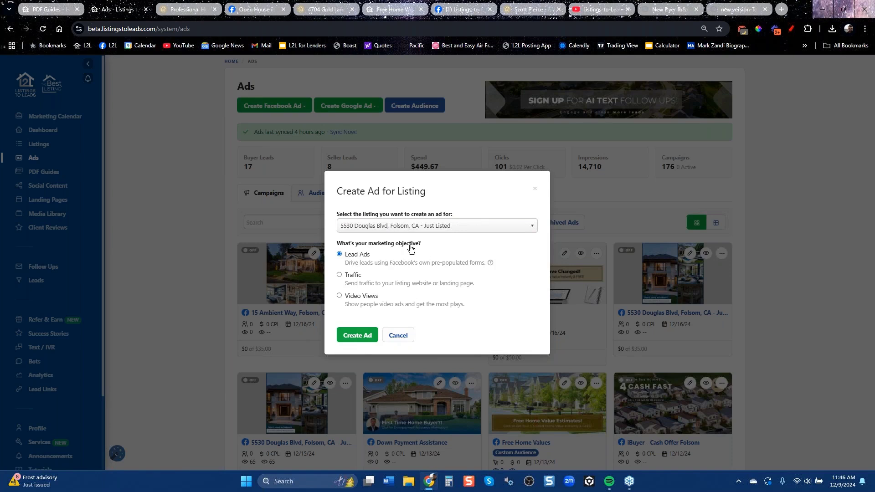
{"action": "left_click", "coordinate": [357, 336]}
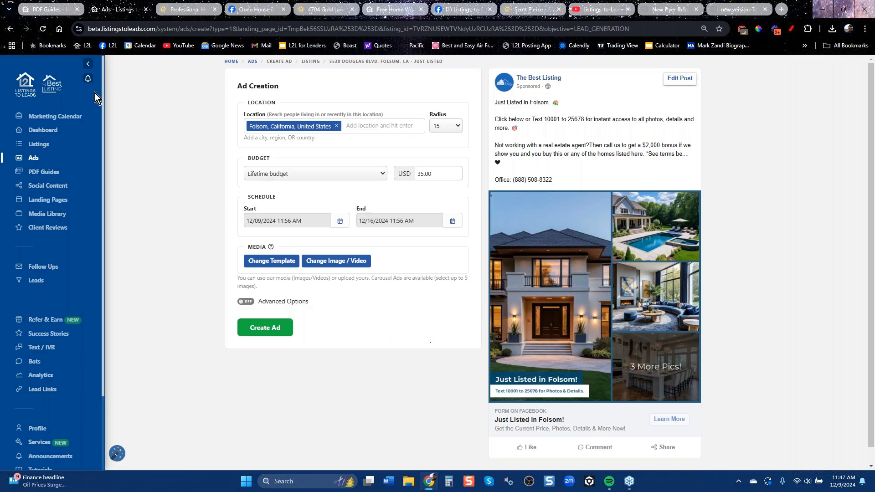
{"action": "left_click", "coordinate": [10, 29]}
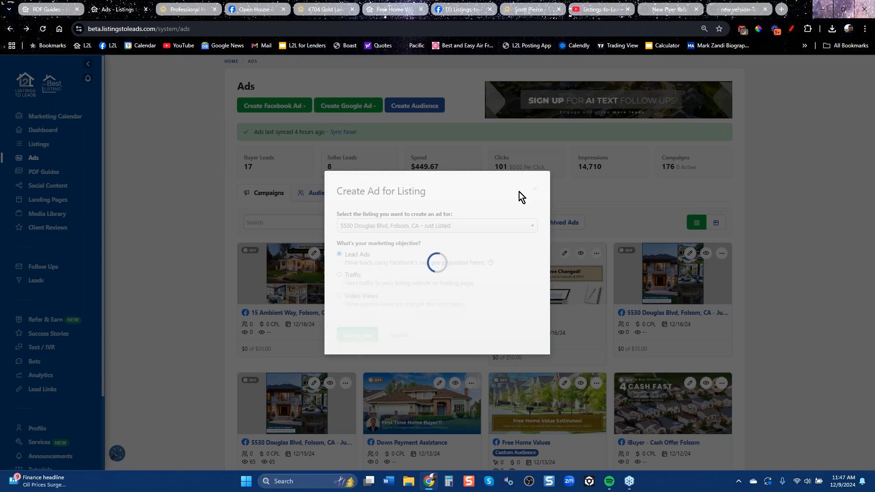
{"action": "left_click", "coordinate": [44, 33]}
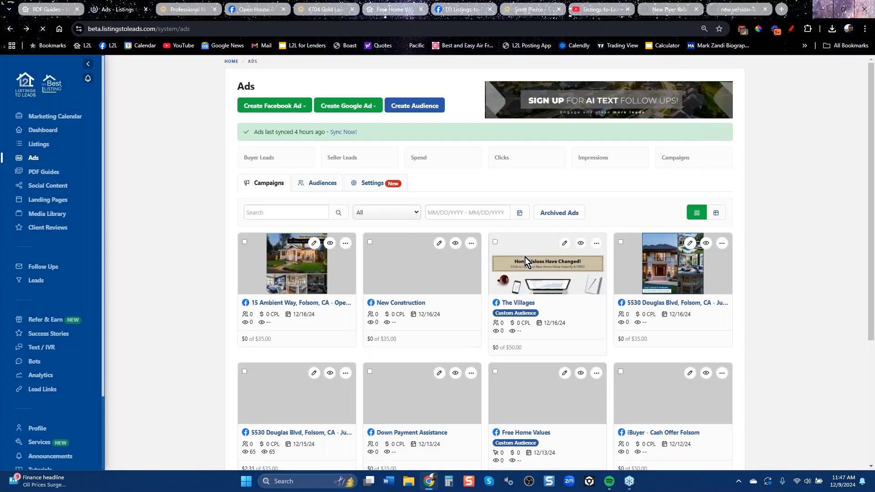
{"action": "left_click", "coordinate": [273, 106]}
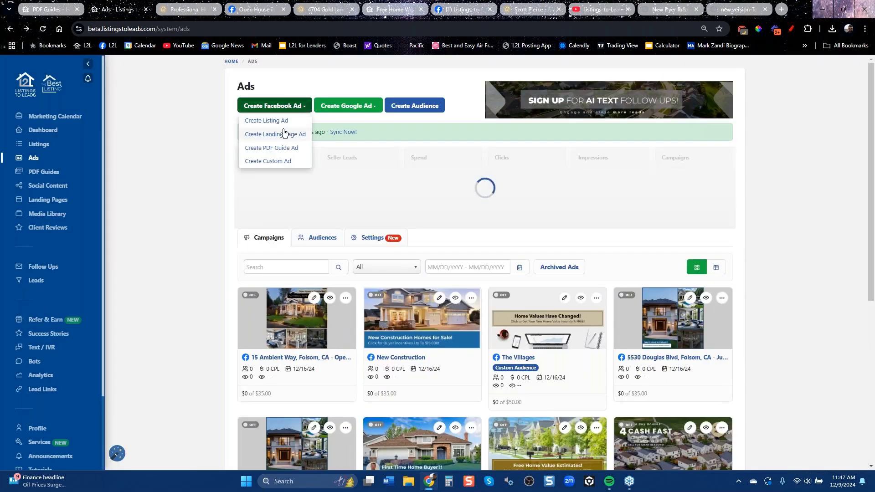
{"action": "left_click", "coordinate": [279, 121]}
{"action": "left_click", "coordinate": [447, 225]}
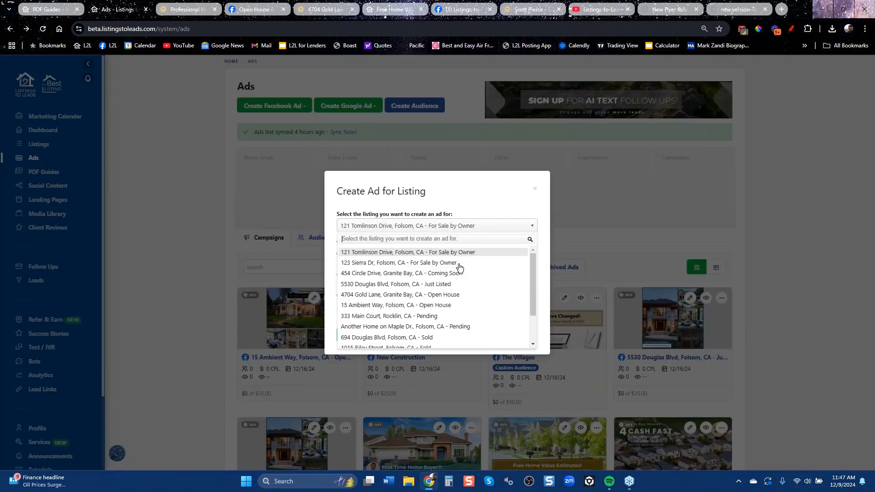
{"action": "left_click", "coordinate": [417, 337]}
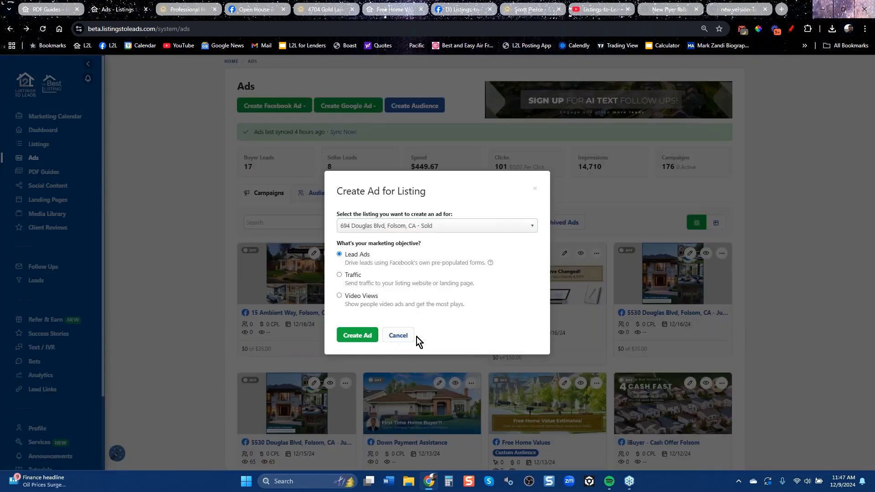
{"action": "left_click", "coordinate": [360, 335]}
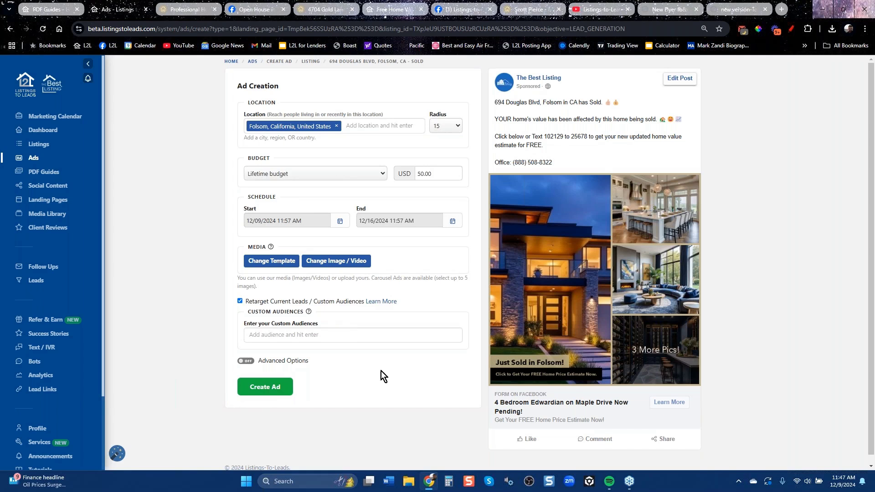
{"action": "left_click_drag", "start_coordinate": [440, 176], "coordinate": [396, 179]}
{"action": "left_click", "coordinate": [13, 29]}
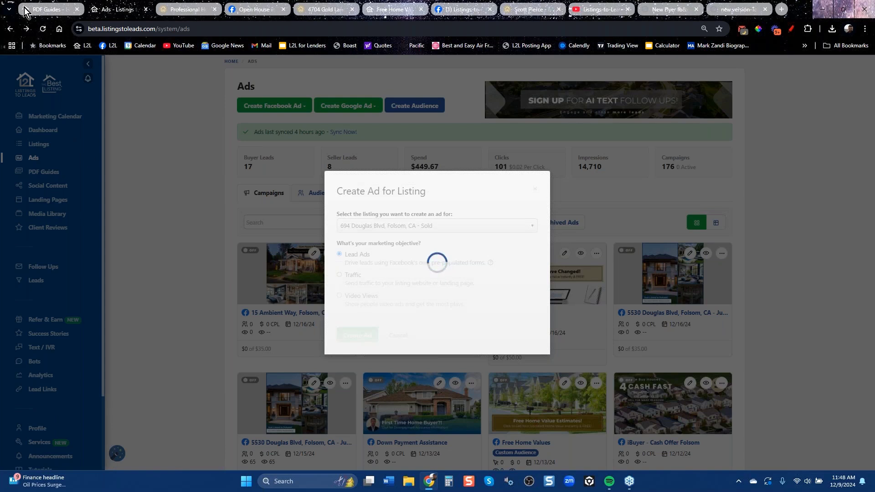
Draft a PDF guide ad from the 5 Dangers of Overpricing guide targeted at Concord, California.
{"action": "left_click", "coordinate": [42, 29]}
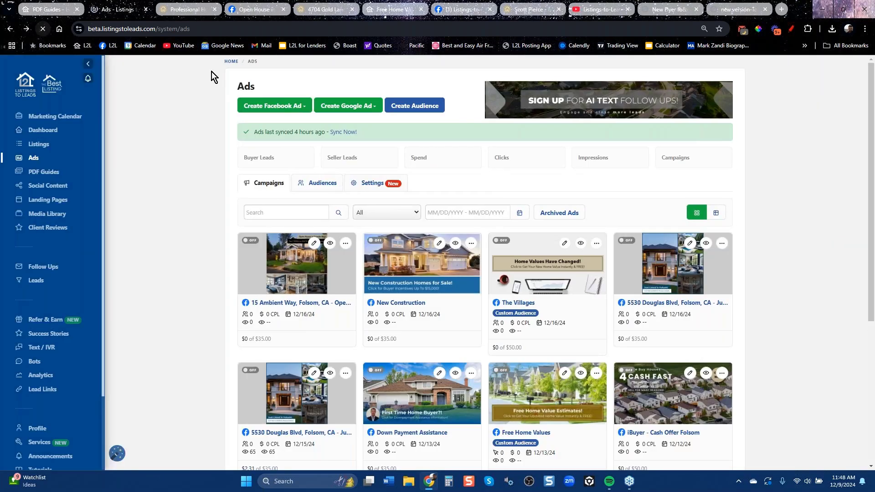
{"action": "left_click", "coordinate": [274, 105]}
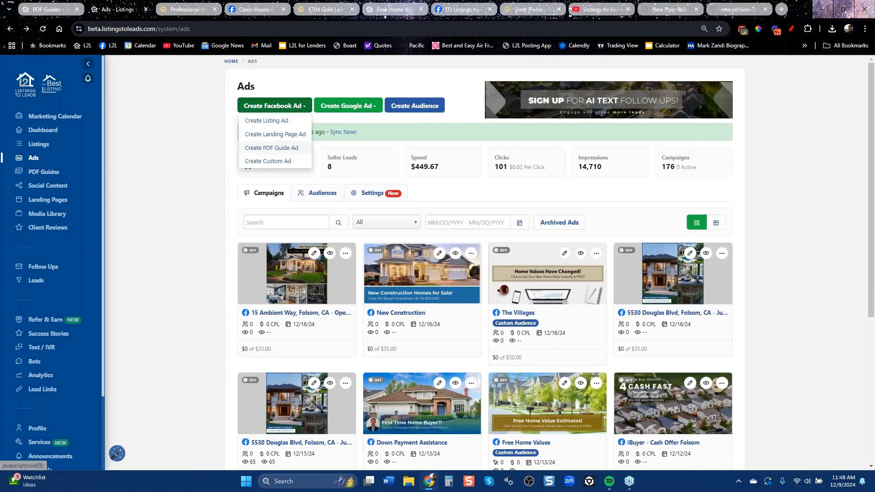
{"action": "left_click", "coordinate": [277, 146]}
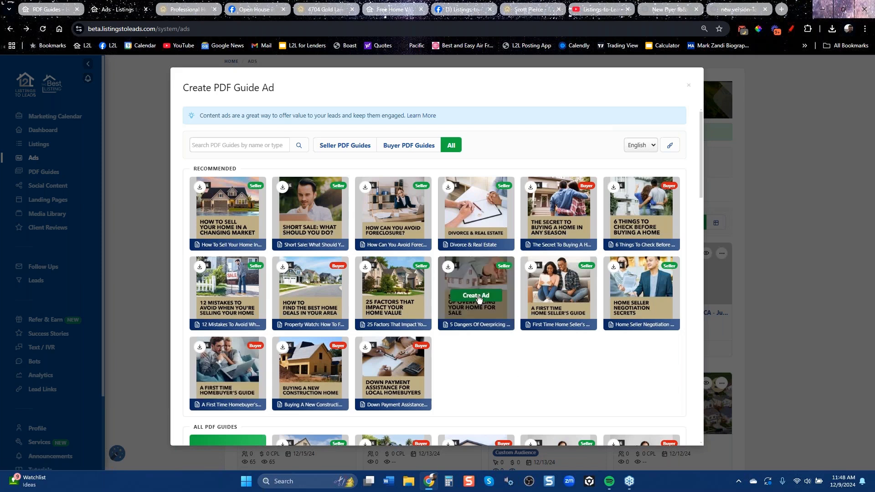
{"action": "left_click", "coordinate": [476, 297]}
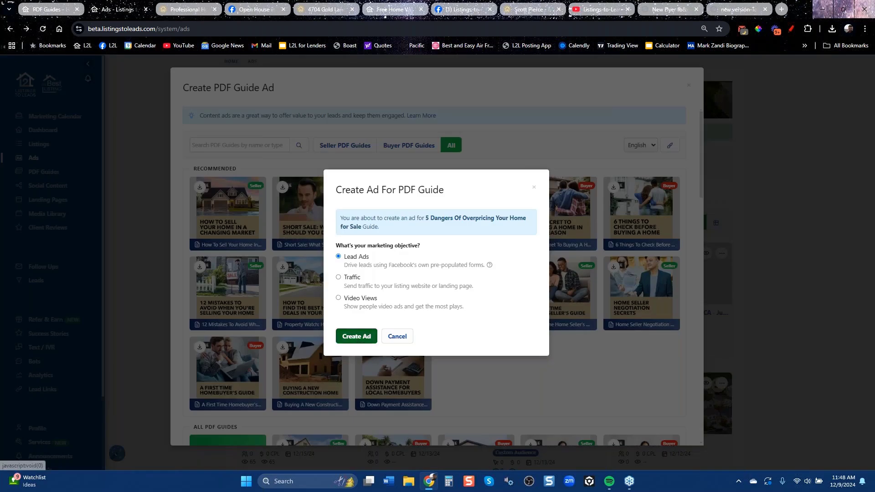
{"action": "left_click", "coordinate": [356, 336]}
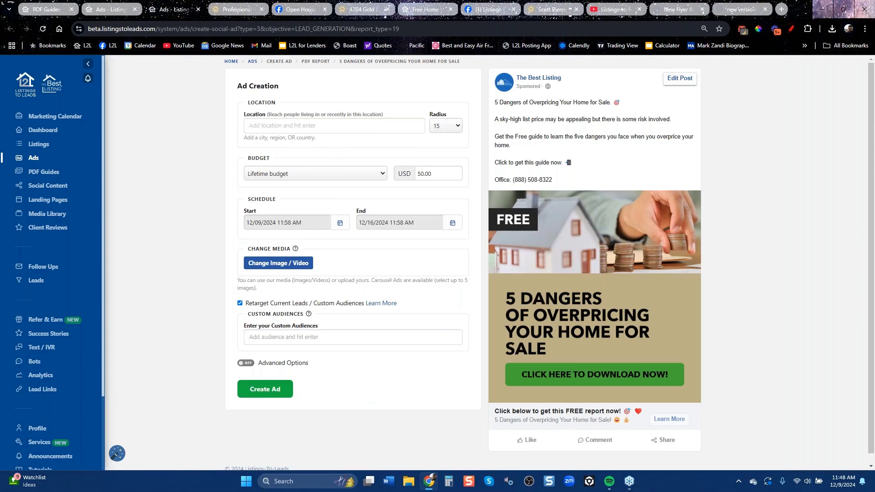
{"action": "type", "text": "concord"}
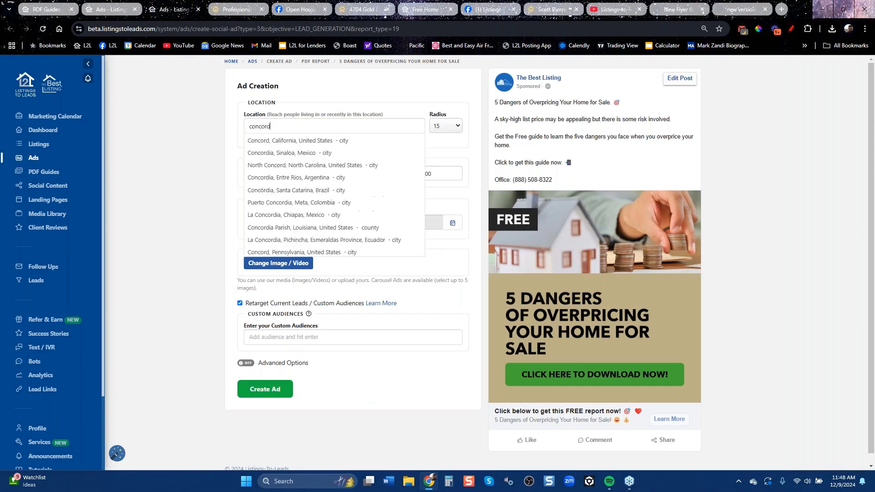
{"action": "left_click", "coordinate": [297, 140]}
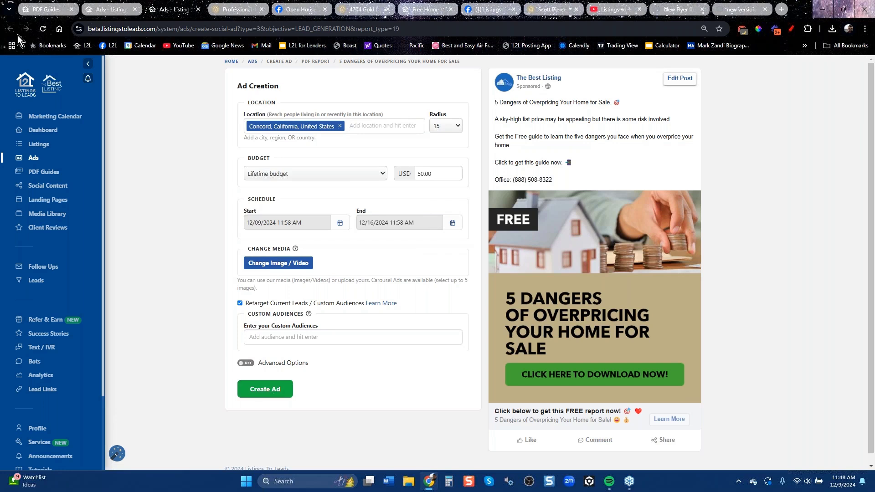
{"action": "left_click", "coordinate": [105, 10]}
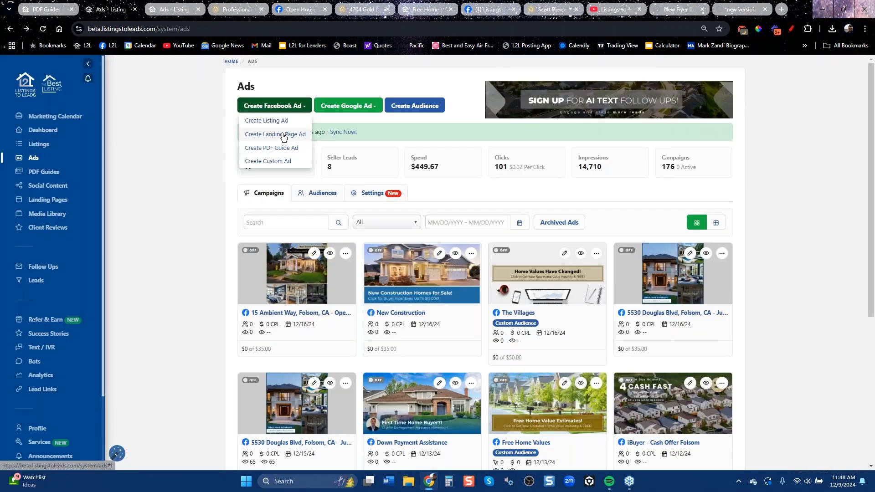
Draft a landing-page ad for the Concord (Property Valuation Plus) page targeted at Concord, California.
{"action": "left_click", "coordinate": [269, 136]}
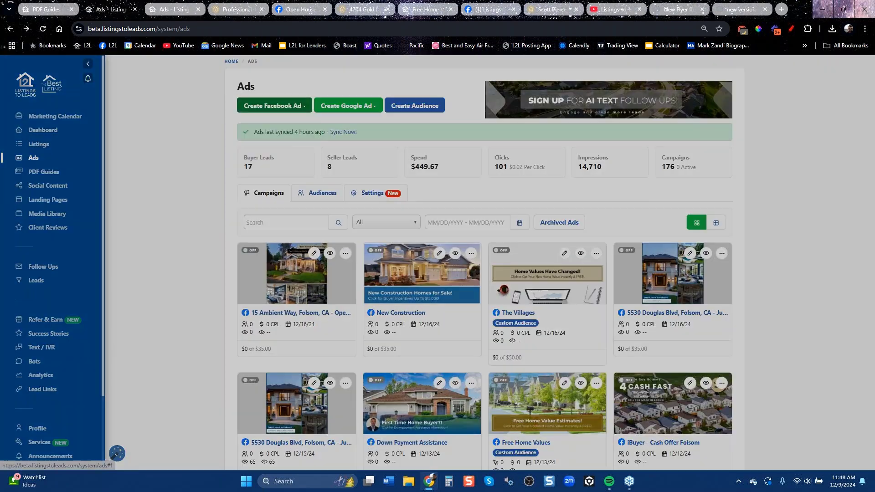
{"action": "left_click", "coordinate": [453, 203]}
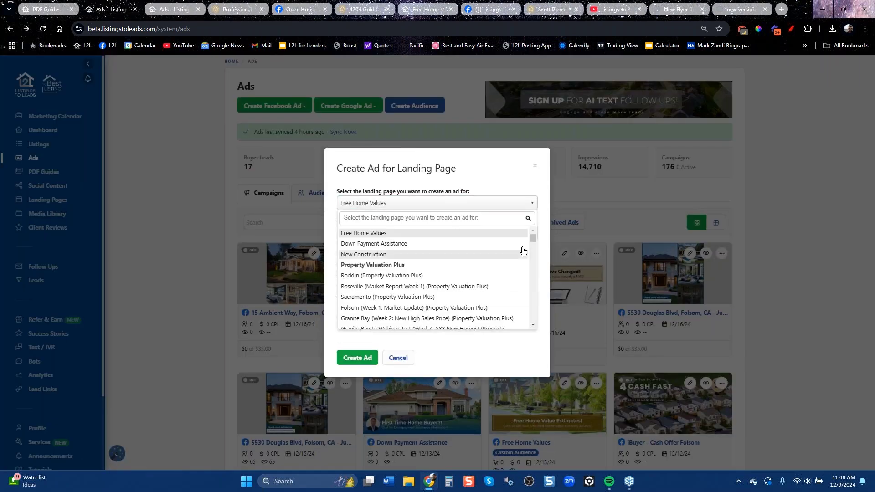
{"action": "left_click_drag", "start_coordinate": [531, 239], "coordinate": [534, 259]}
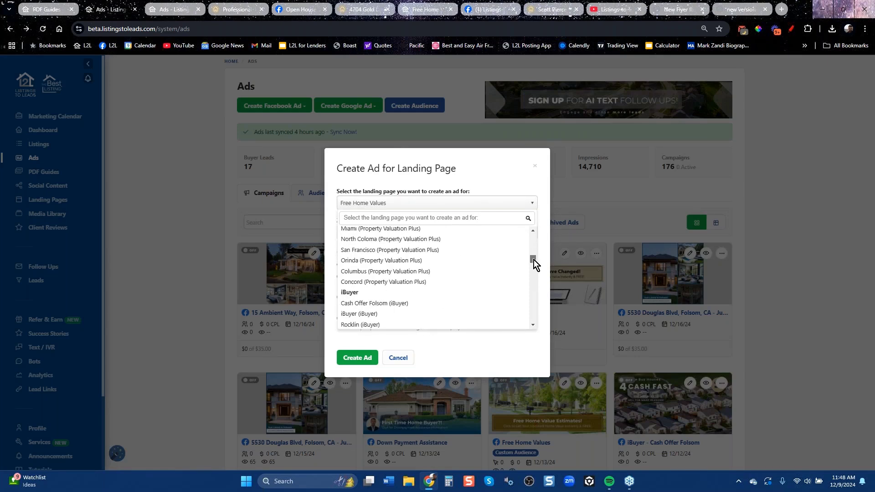
{"action": "left_click", "coordinate": [390, 282]}
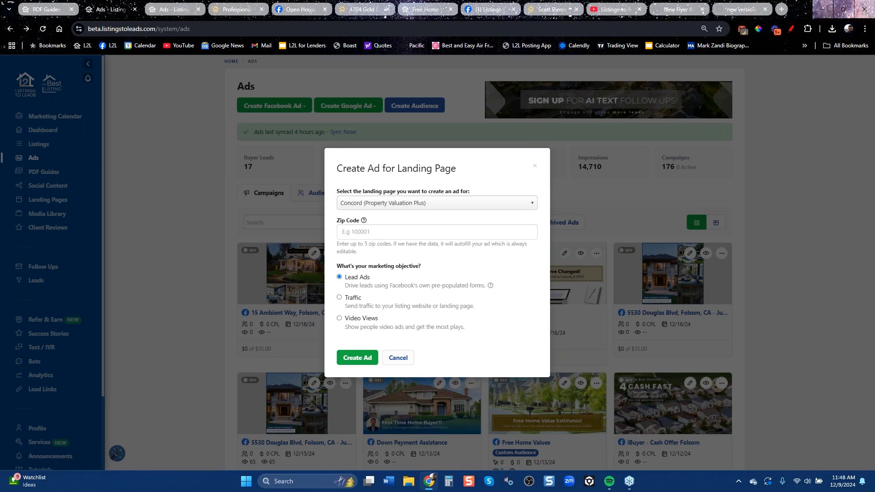
{"action": "left_click", "coordinate": [362, 359]}
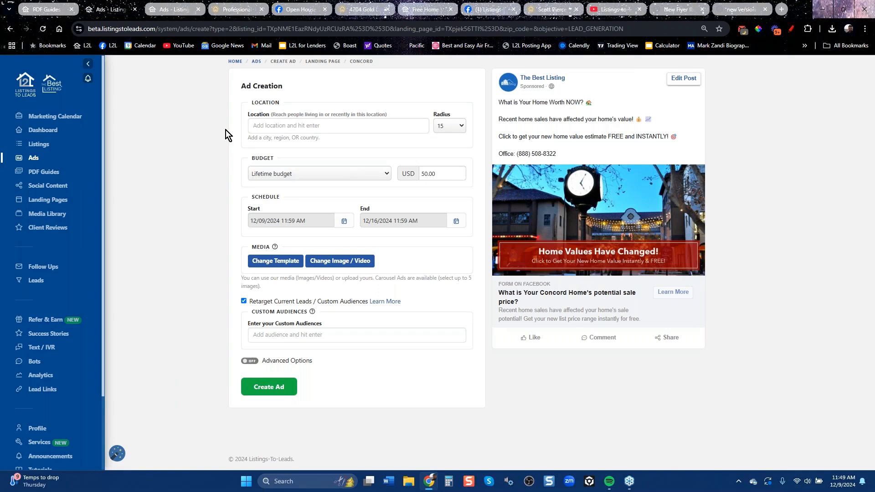
{"action": "left_click", "coordinate": [293, 125]}
{"action": "type", "text": "Concord"}
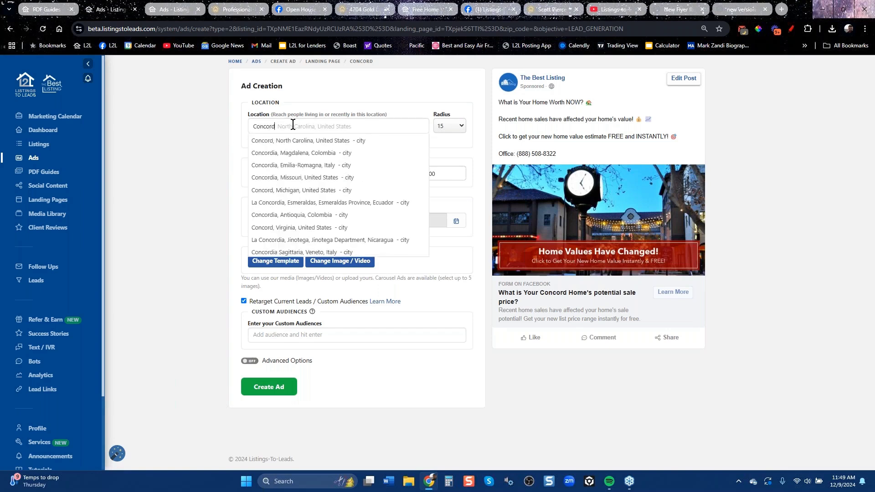
{"action": "left_click", "coordinate": [300, 140]}
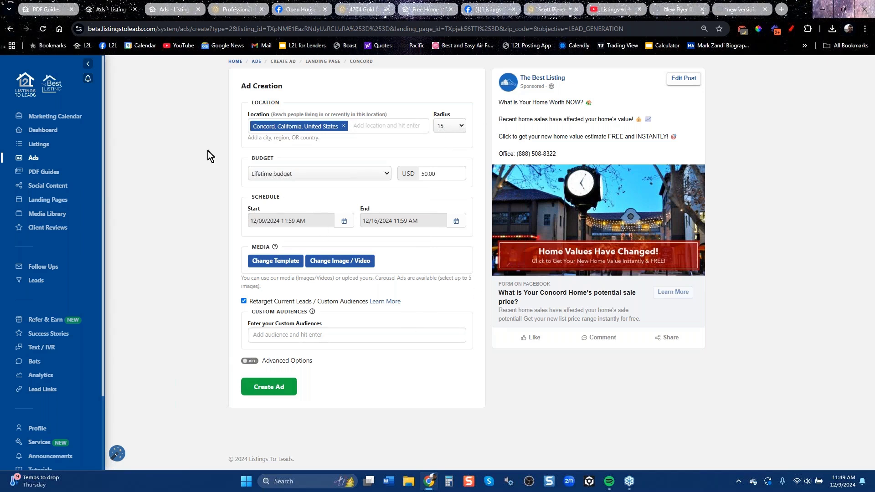
{"action": "left_click", "coordinate": [10, 29]}
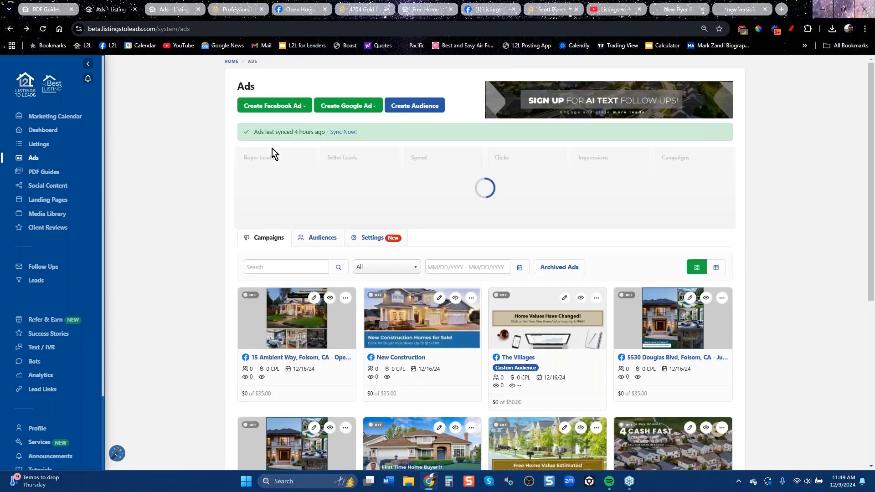
Start a landing-page ad for Free Home Values and create it.
{"action": "left_click", "coordinate": [300, 107]}
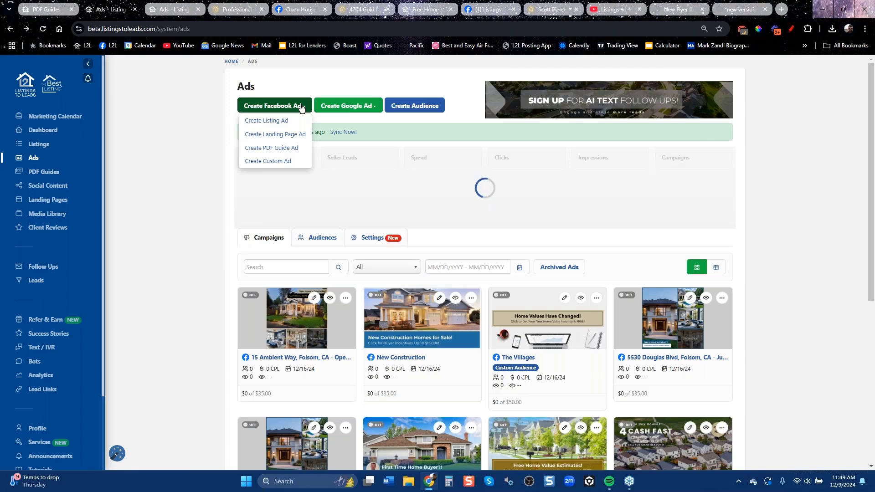
{"action": "left_click", "coordinate": [274, 134]}
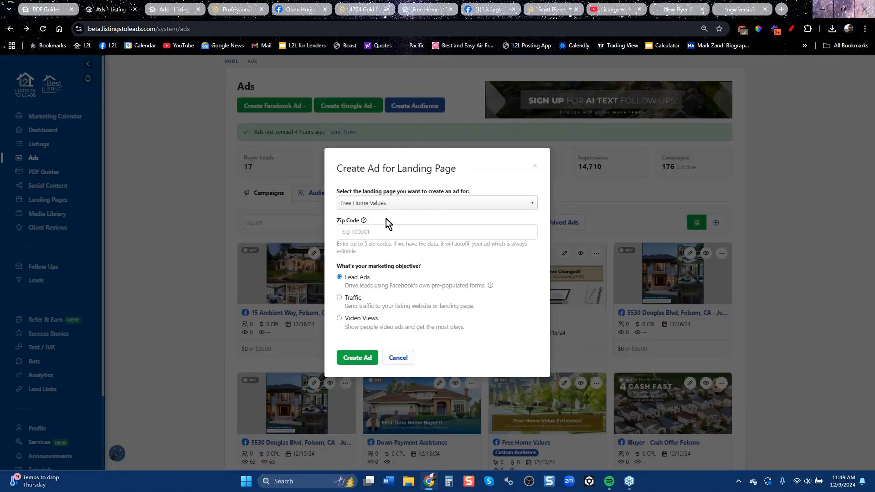
{"action": "left_click", "coordinate": [359, 359]}
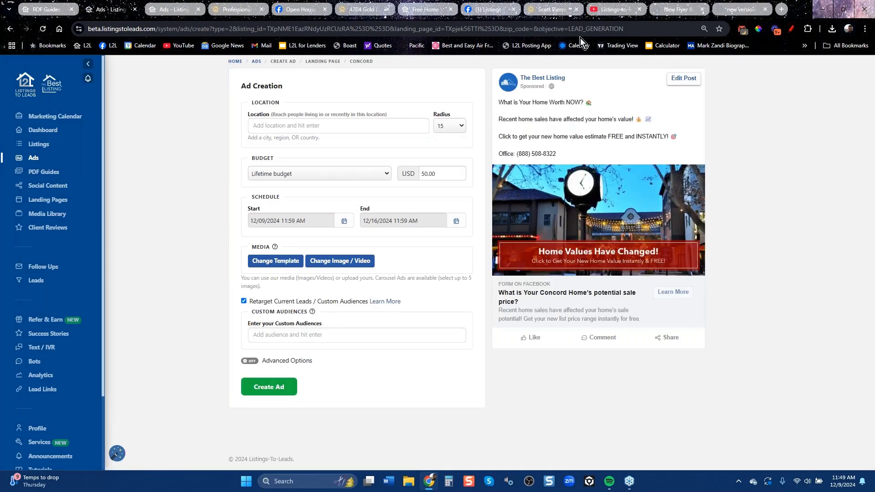
View the Listings-to-Leads YouTube channel and its web address.
{"action": "left_click", "coordinate": [623, 9]}
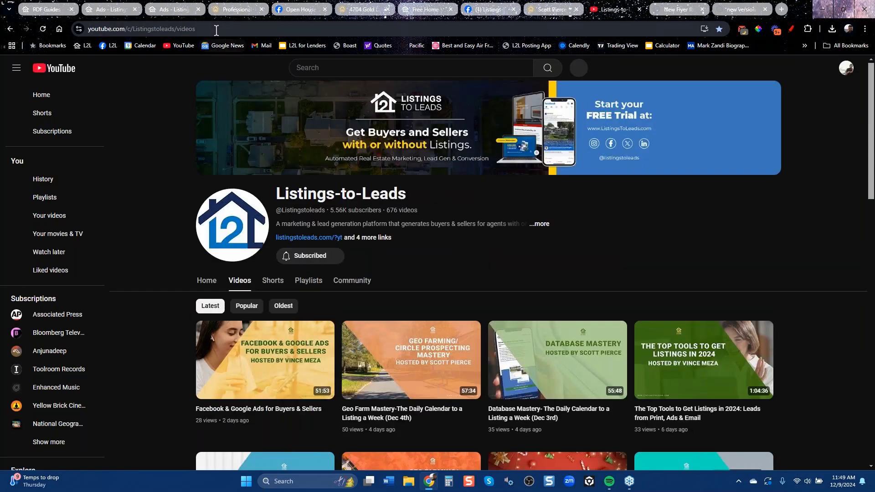
{"action": "left_click", "coordinate": [216, 30]}
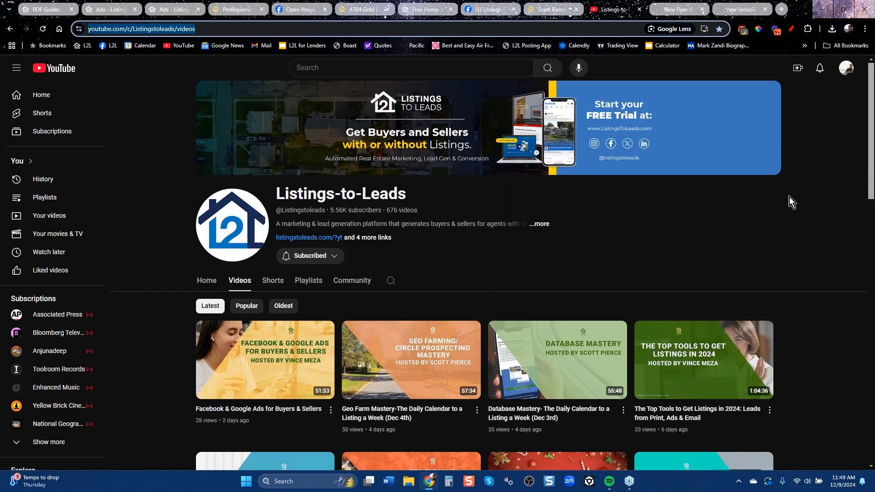
{"action": "left_click", "coordinate": [778, 259]}
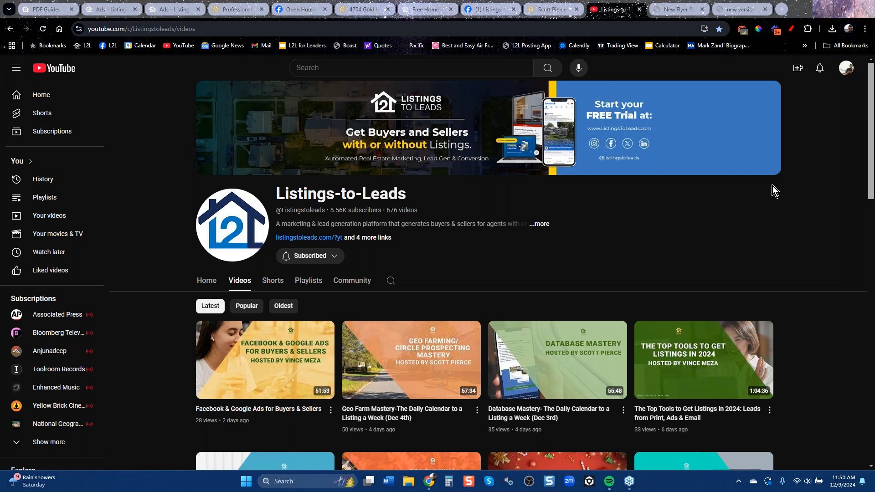
Close the Facebook open house post and return to the ad draft.
{"action": "left_click", "coordinate": [274, 7]}
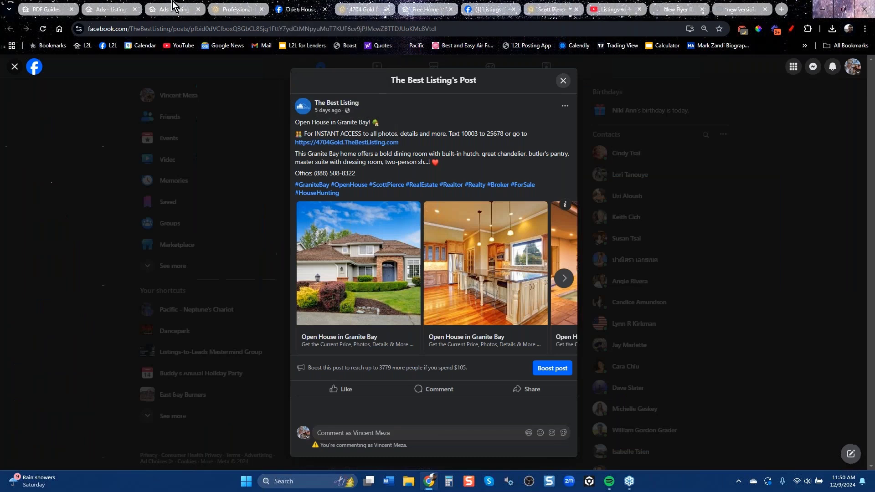
{"action": "left_click", "coordinate": [109, 128]}
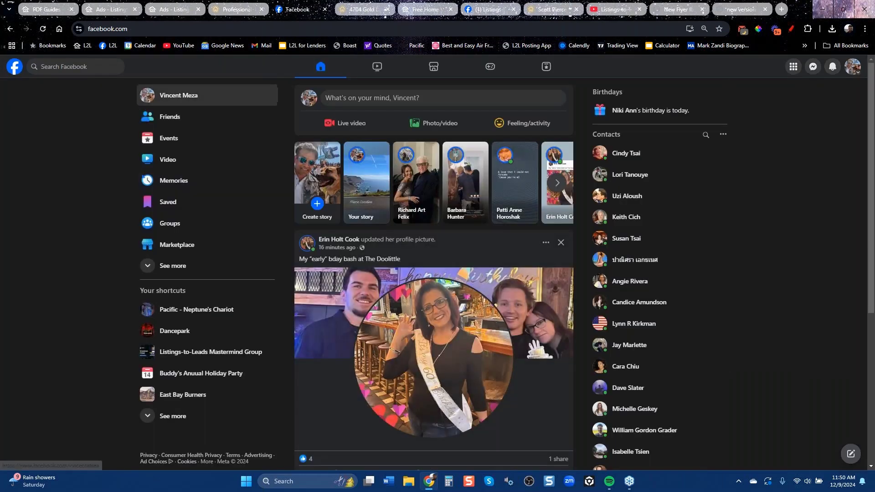
{"action": "left_click", "coordinate": [168, 10]}
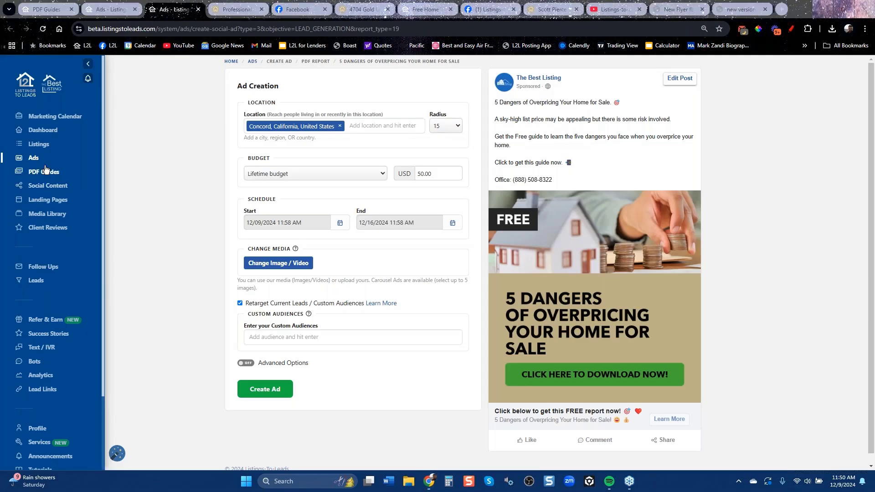
{"action": "left_click", "coordinate": [36, 147]}
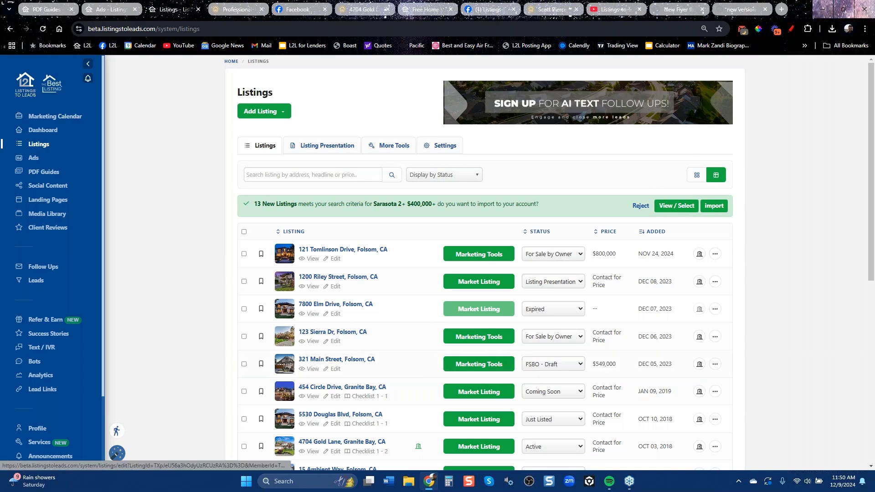
{"action": "left_click", "coordinate": [488, 425]}
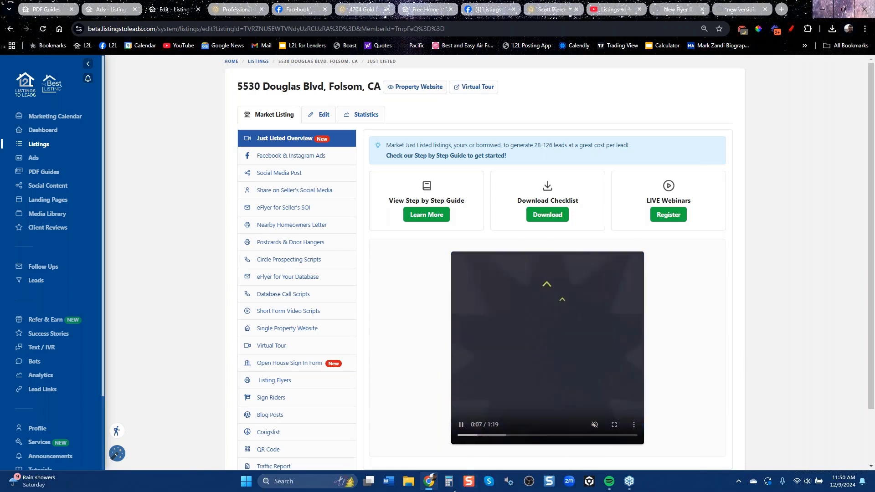
{"action": "left_click", "coordinate": [255, 431]}
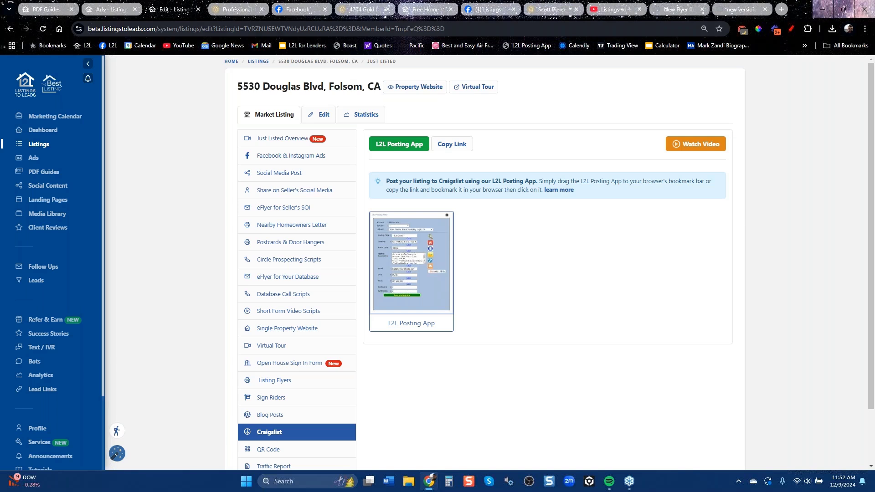
{"action": "left_click", "coordinate": [107, 10]}
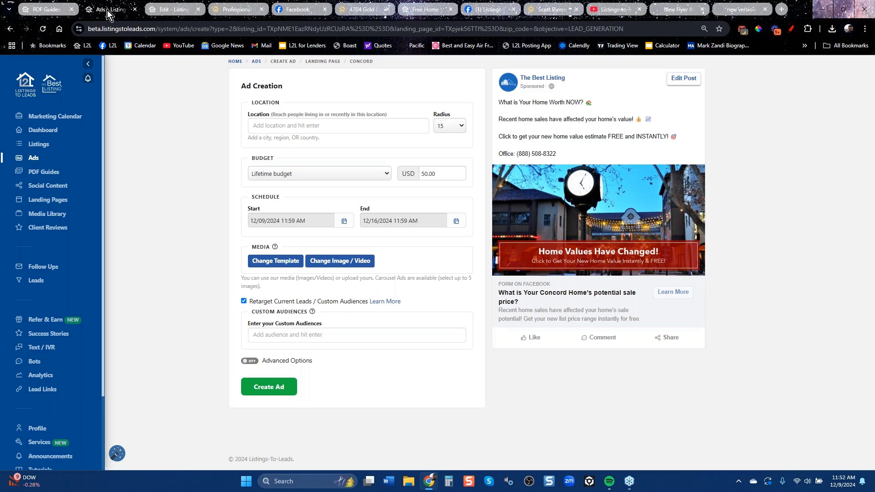
Copy the Listings-to-Leads YouTube channel link, then go to the Ads overview.
{"action": "left_click", "coordinate": [864, 162]}
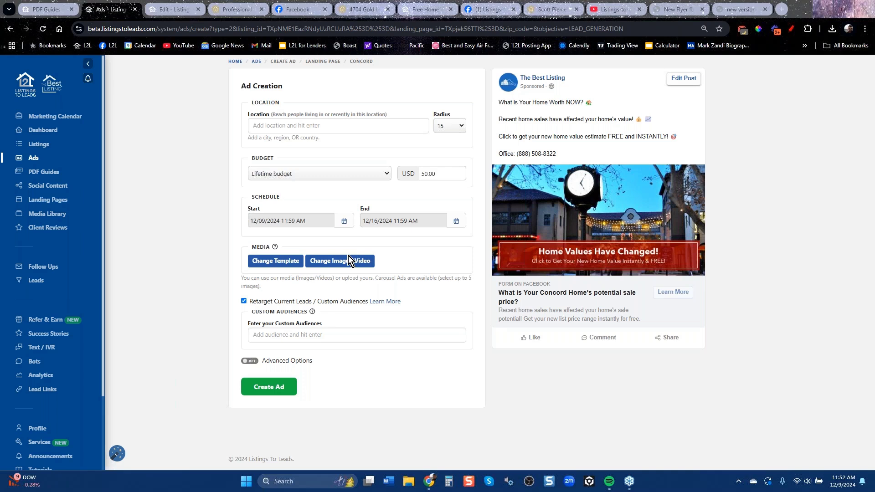
{"action": "left_click", "coordinate": [613, 14]}
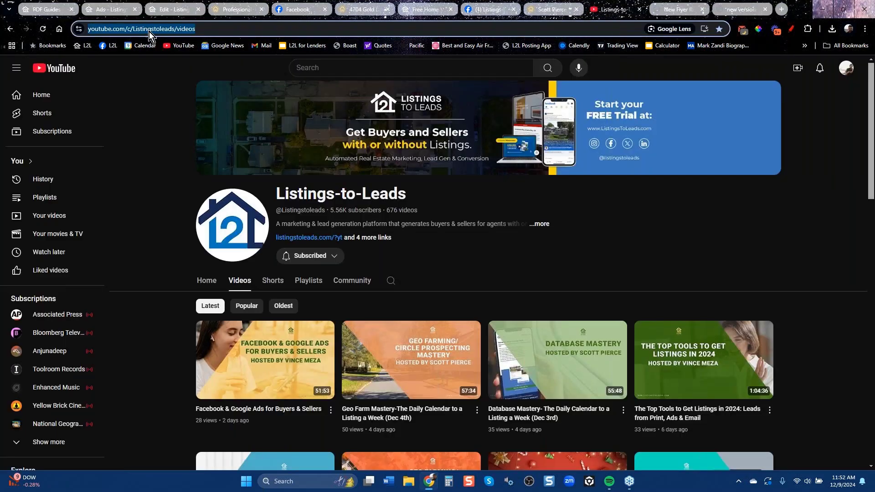
{"action": "right_click", "coordinate": [149, 31]}
{"action": "left_click", "coordinate": [182, 116]}
{"action": "key", "text": "alt+Tab"}
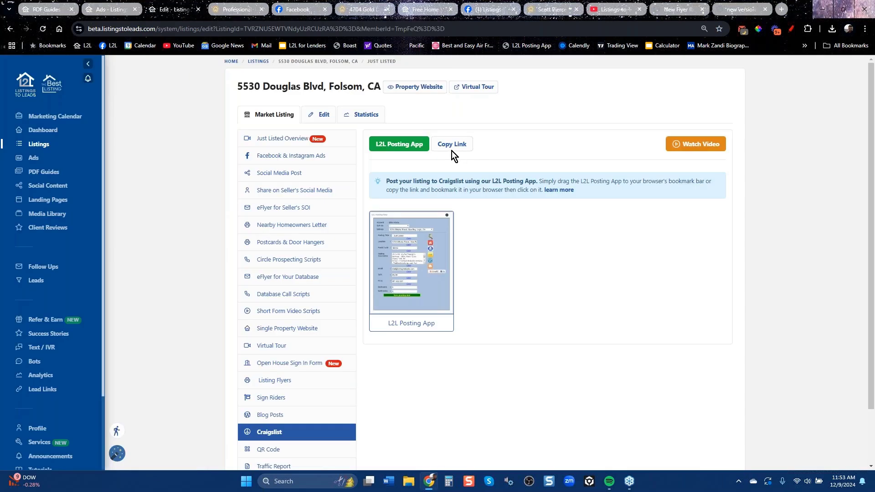
{"action": "left_click", "coordinate": [35, 159]}
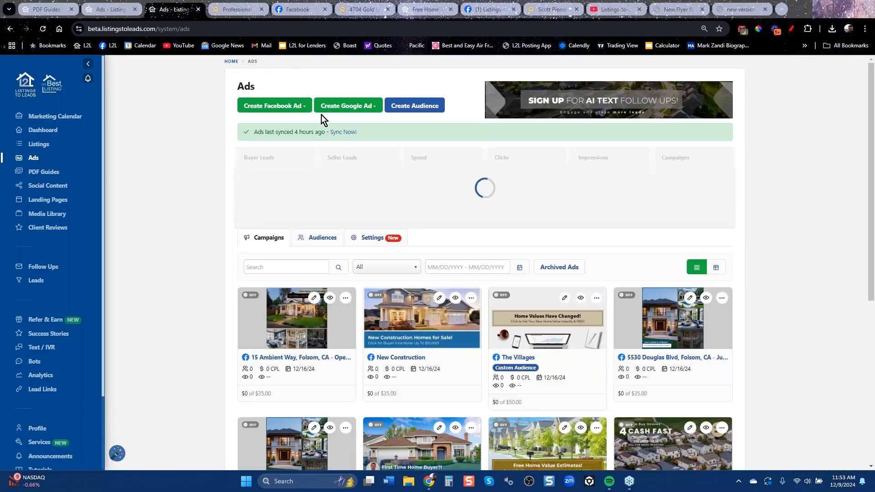
{"action": "left_click", "coordinate": [358, 112]}
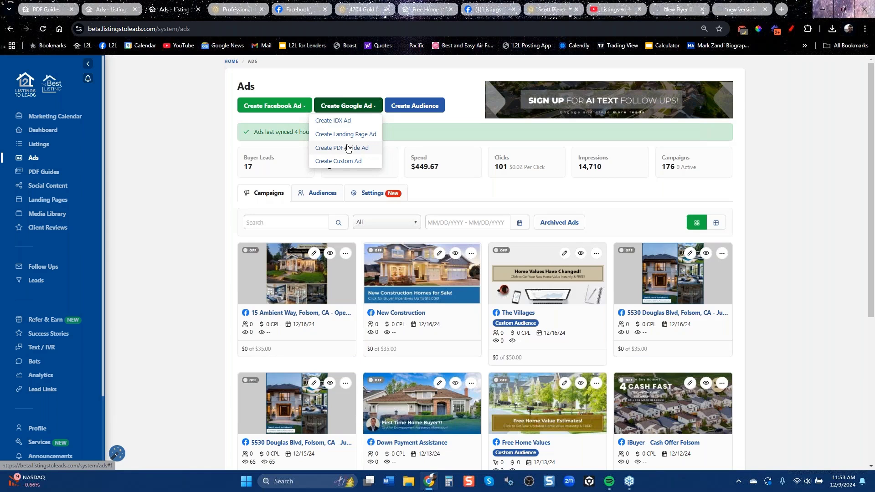
{"action": "left_click", "coordinate": [349, 135]}
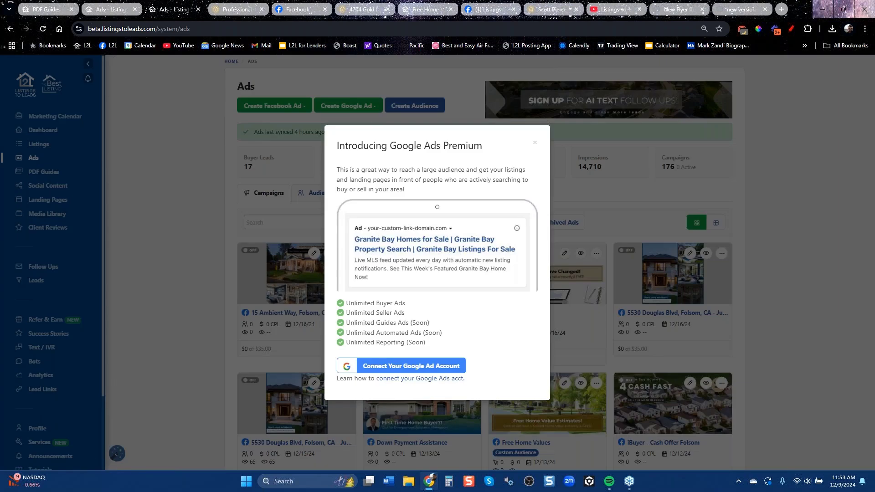
{"action": "left_click", "coordinate": [535, 144]}
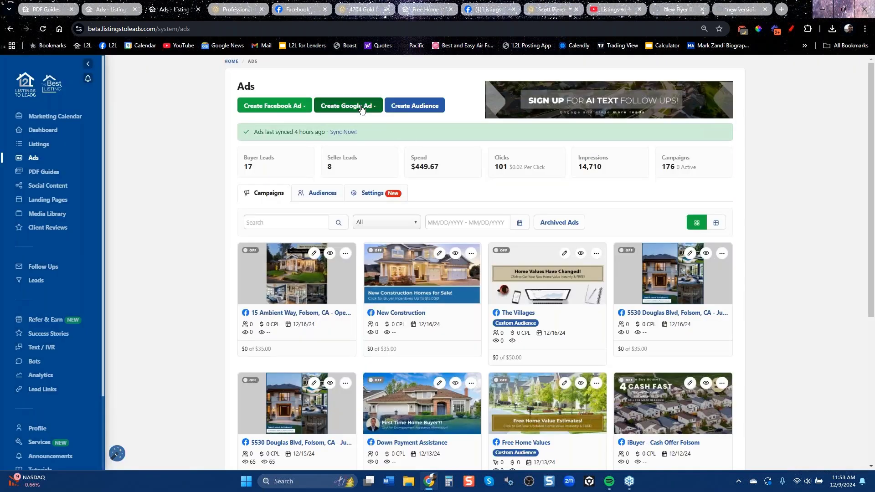
{"action": "left_click", "coordinate": [347, 106]}
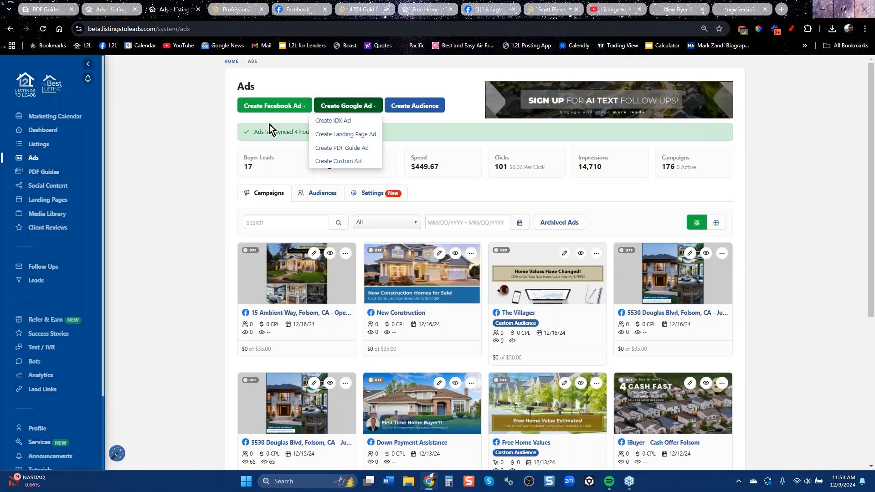
{"action": "left_click", "coordinate": [344, 148]}
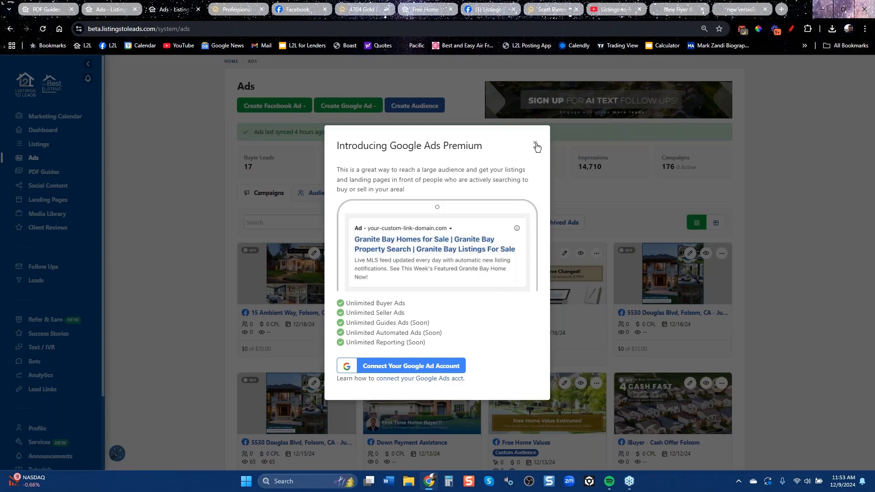
{"action": "left_click", "coordinate": [535, 143]}
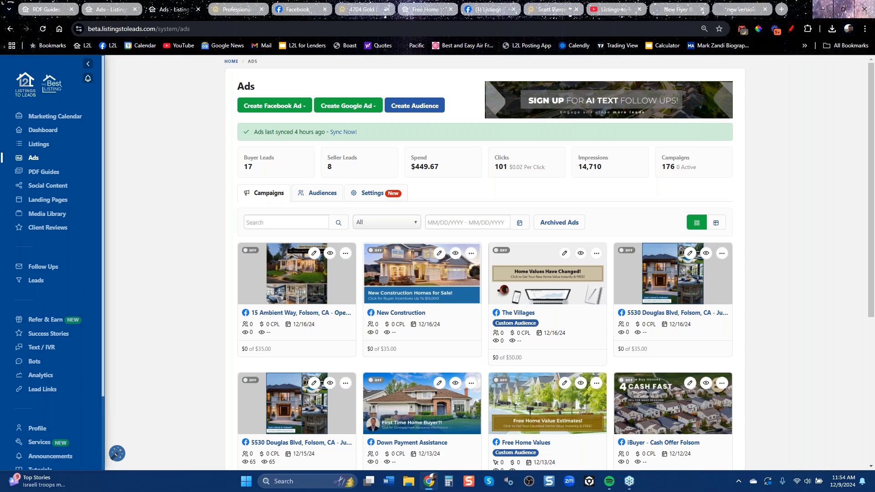
Show the dashboard's seller-leads section and its list of Facebook ad types.
{"action": "left_click", "coordinate": [46, 132]}
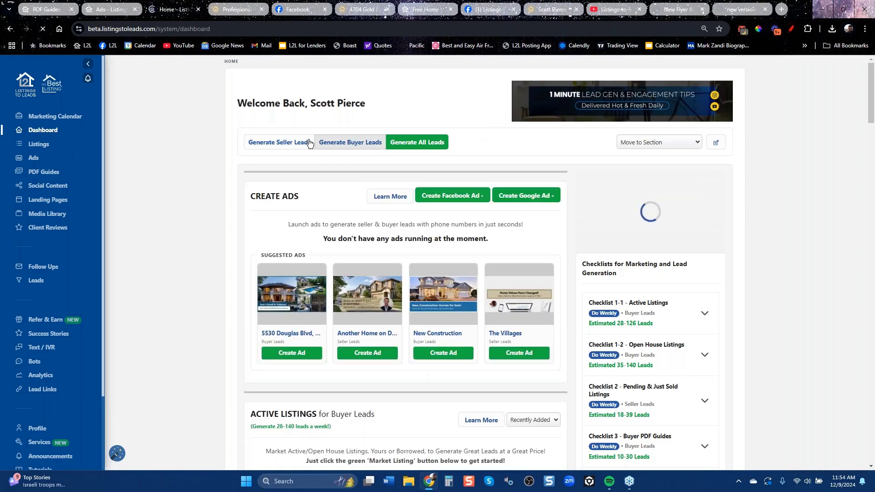
{"action": "left_click", "coordinate": [279, 142]}
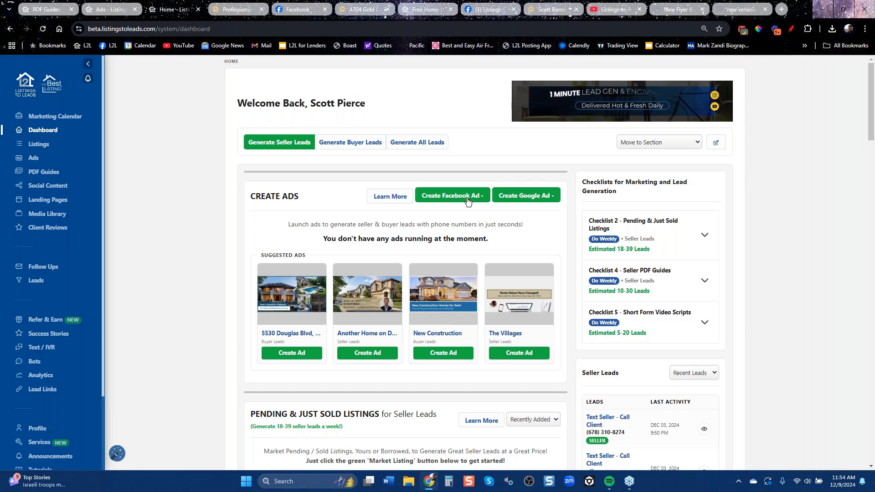
{"action": "left_click", "coordinate": [451, 195]}
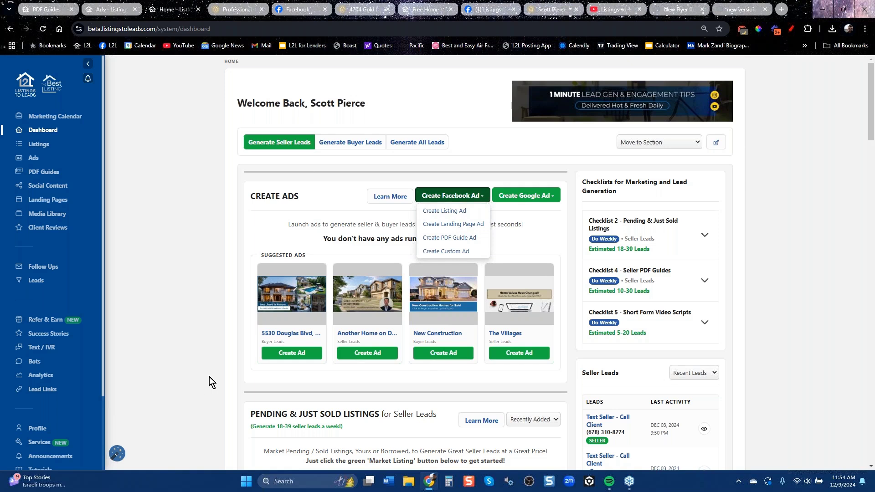
Scroll through the dashboard, then open the December 2024 Marketing Calendar.
{"action": "scroll", "coordinate": [209, 375], "scroll_direction": "down", "scroll_amount": 6}
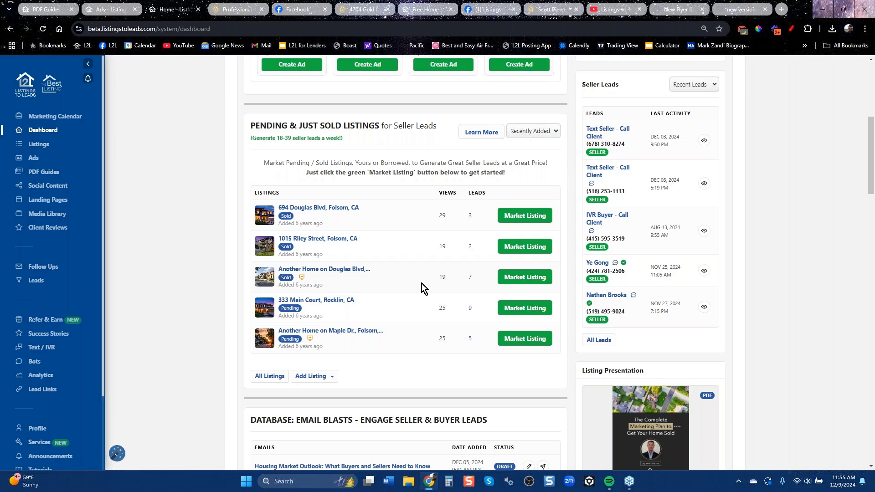
{"action": "scroll", "coordinate": [435, 315], "scroll_direction": "down", "scroll_amount": 6}
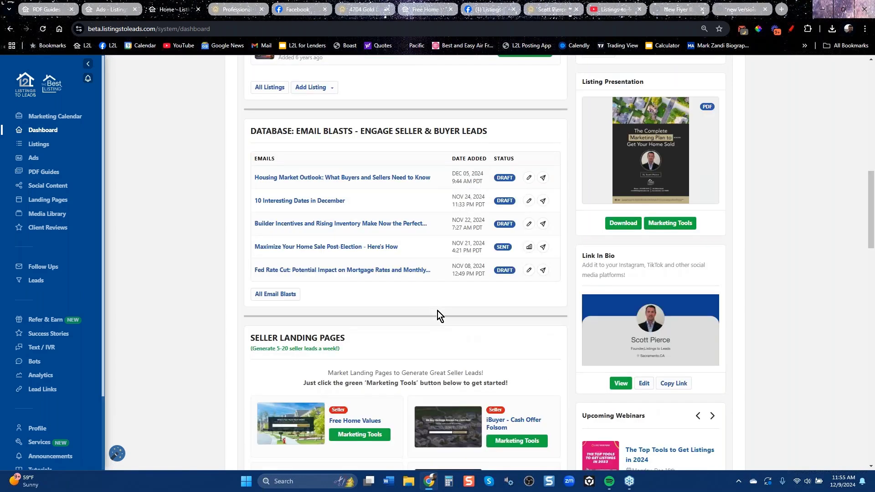
{"action": "scroll", "coordinate": [438, 311], "scroll_direction": "down", "scroll_amount": 6}
{"action": "scroll", "coordinate": [386, 268], "scroll_direction": "down", "scroll_amount": 5}
{"action": "scroll", "coordinate": [386, 277], "scroll_direction": "up", "scroll_amount": 20}
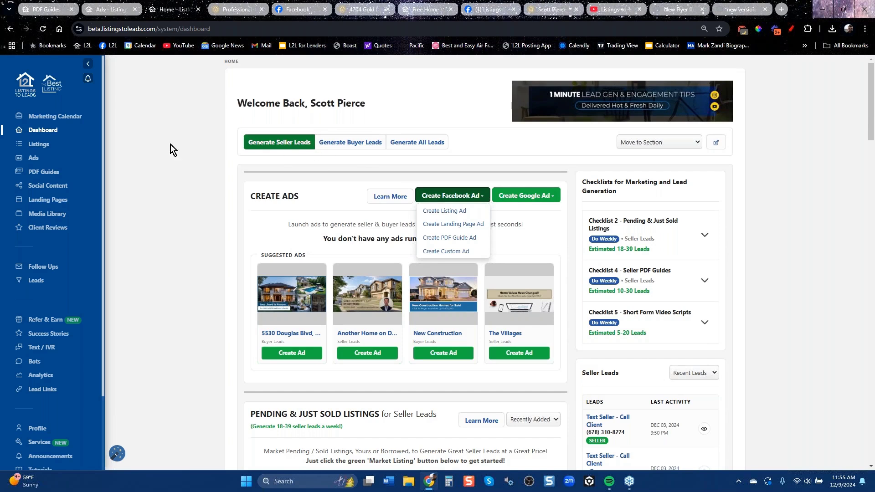
{"action": "left_click", "coordinate": [70, 123]}
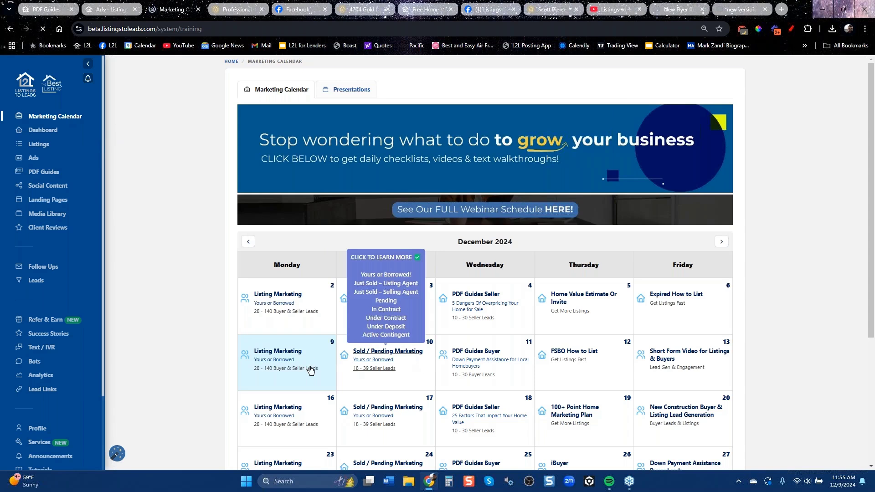
Check the Dec 9 Listing Marketing task for 1600 Pennsylvania Ave, then open the Listings table.
{"action": "left_click", "coordinate": [291, 353]}
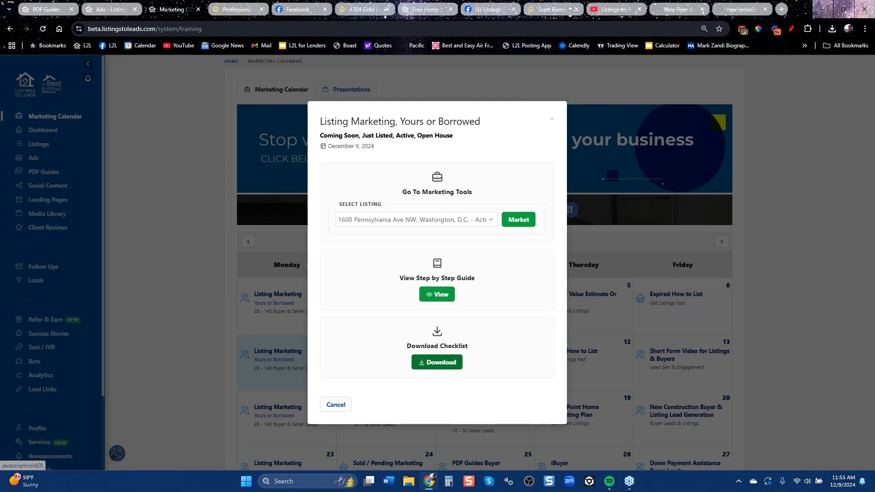
{"action": "left_click", "coordinate": [518, 220]}
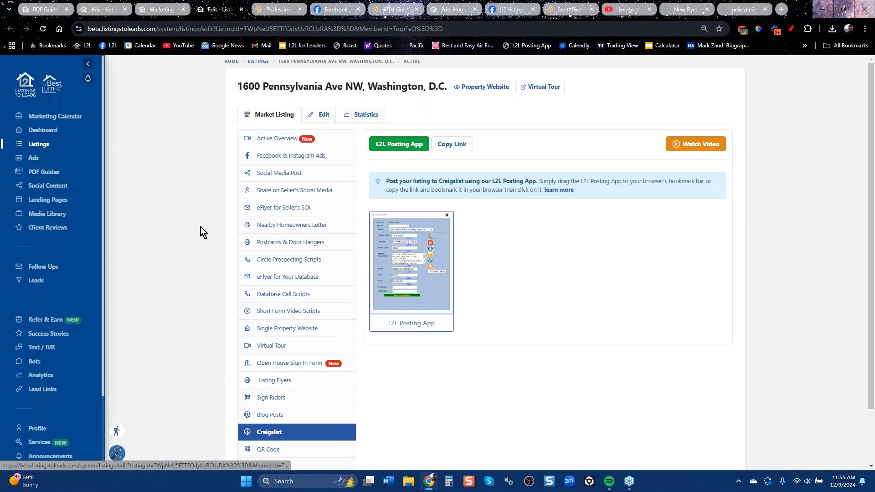
{"action": "left_click", "coordinate": [60, 118]}
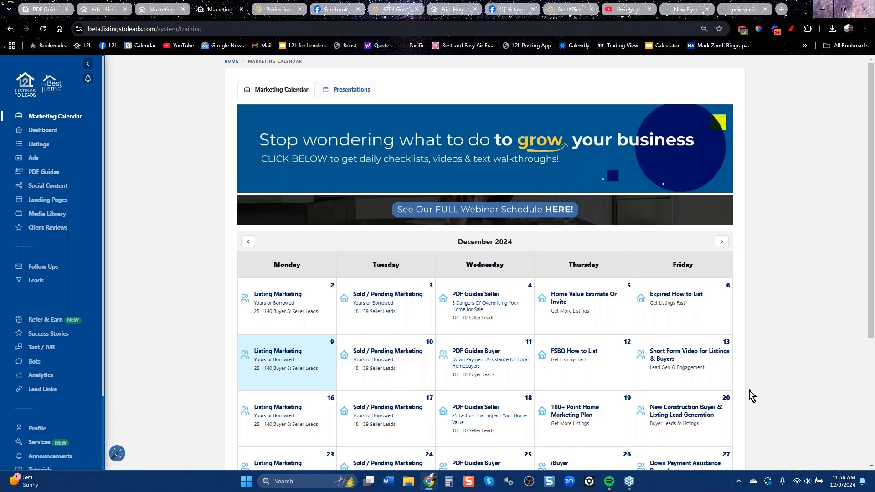
{"action": "scroll", "coordinate": [750, 390], "scroll_direction": "down", "scroll_amount": 4}
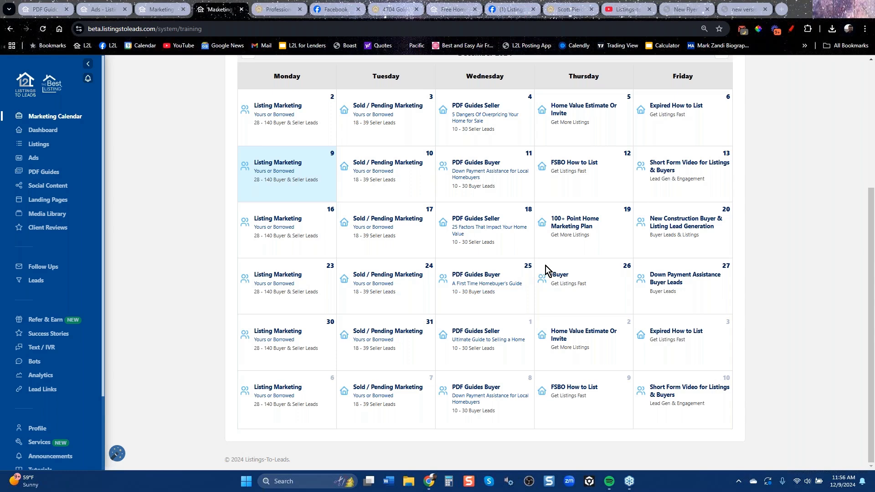
{"action": "left_click", "coordinate": [38, 144]}
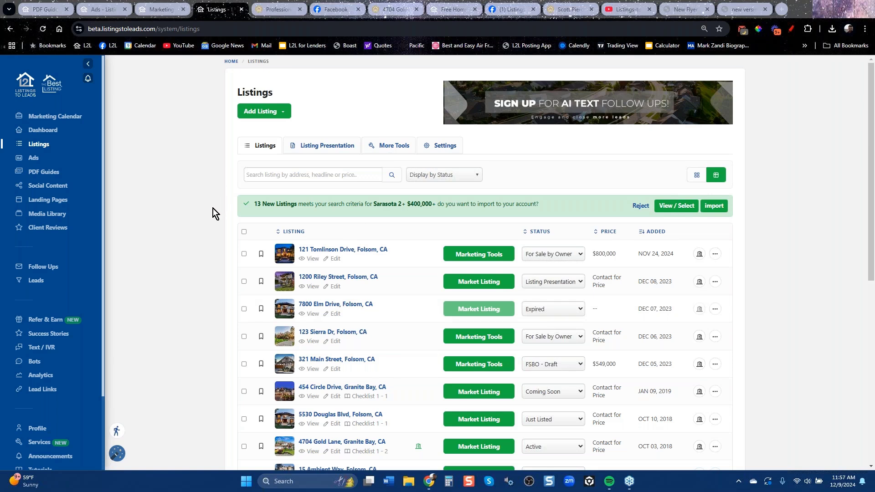
Download the Property Marketing Plan listing presentation as a PDF.
{"action": "left_click", "coordinate": [331, 152]}
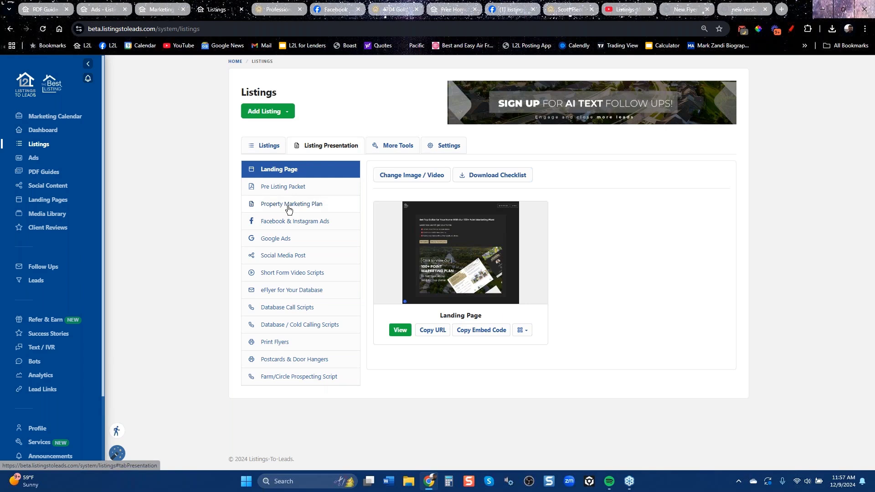
{"action": "left_click", "coordinate": [311, 203]}
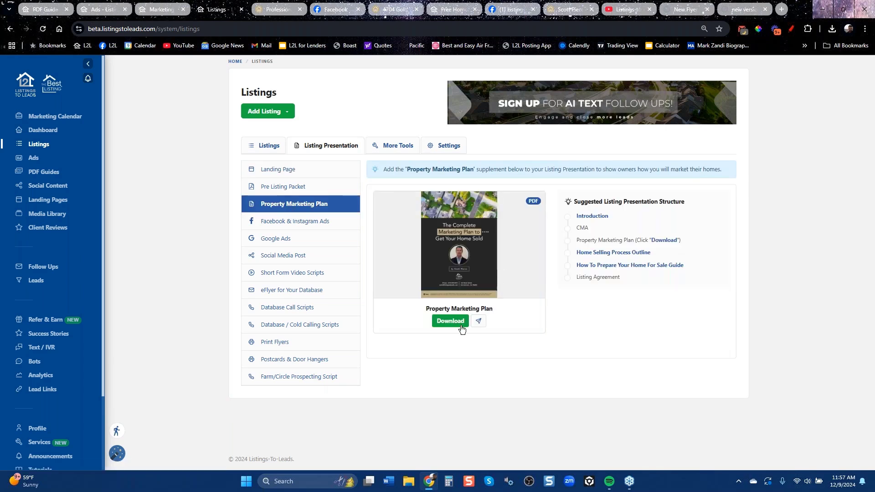
{"action": "left_click", "coordinate": [451, 321]}
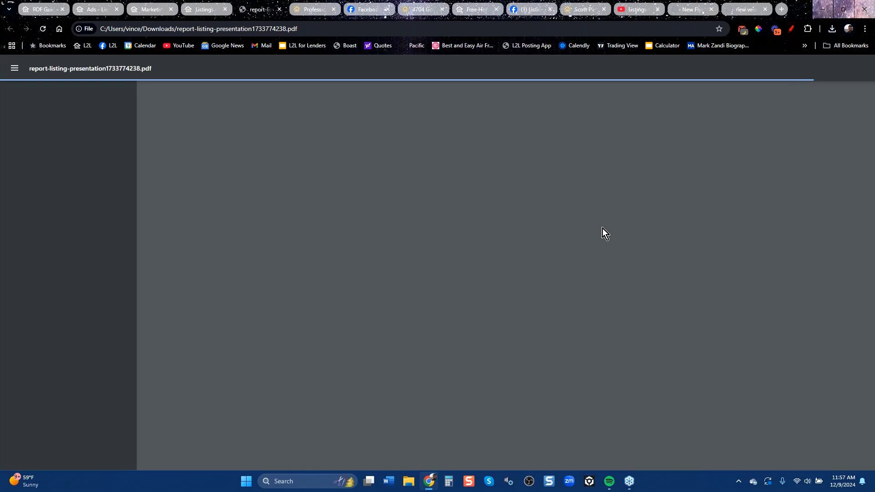
Page through the 26-page listing presentation PDF to Listing Websites & Virtual Tours, then return to Listings to Leads.
{"action": "scroll", "coordinate": [594, 263], "scroll_direction": "down", "scroll_amount": 10}
{"action": "scroll", "coordinate": [597, 261], "scroll_direction": "down", "scroll_amount": 18}
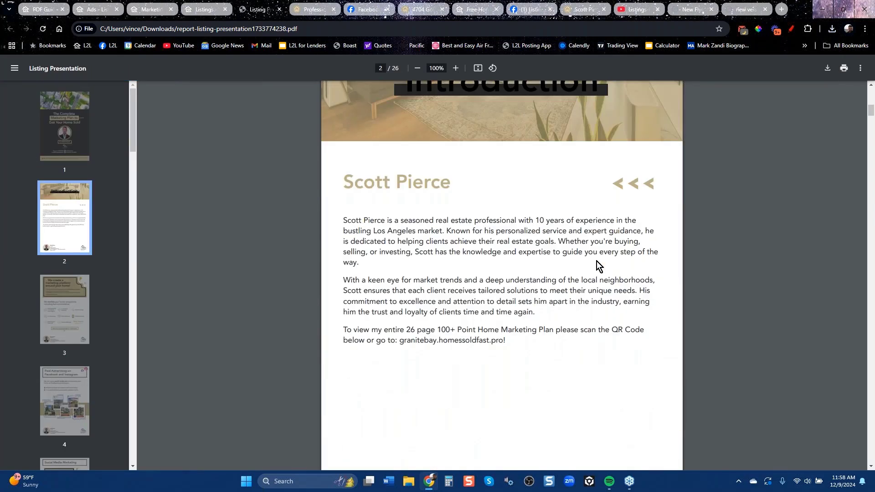
{"action": "scroll", "coordinate": [597, 261], "scroll_direction": "down", "scroll_amount": 5}
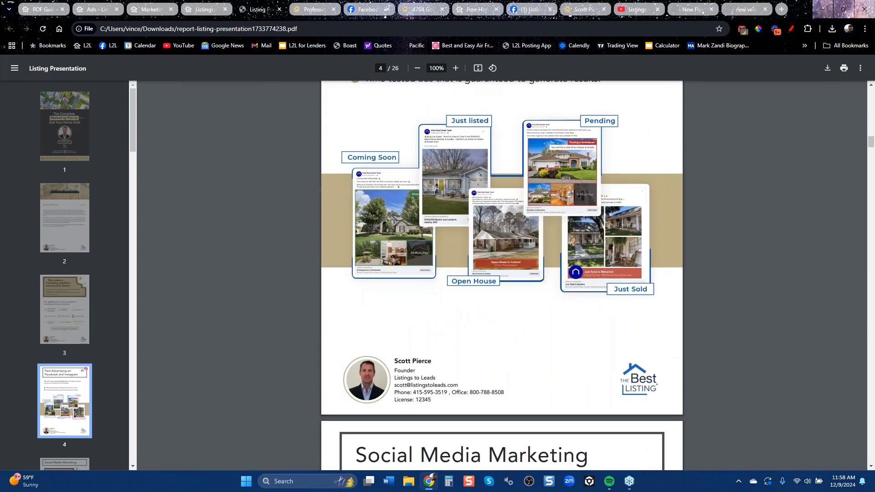
{"action": "scroll", "coordinate": [597, 261], "scroll_direction": "down", "scroll_amount": 6}
{"action": "scroll", "coordinate": [597, 262], "scroll_direction": "down", "scroll_amount": 6}
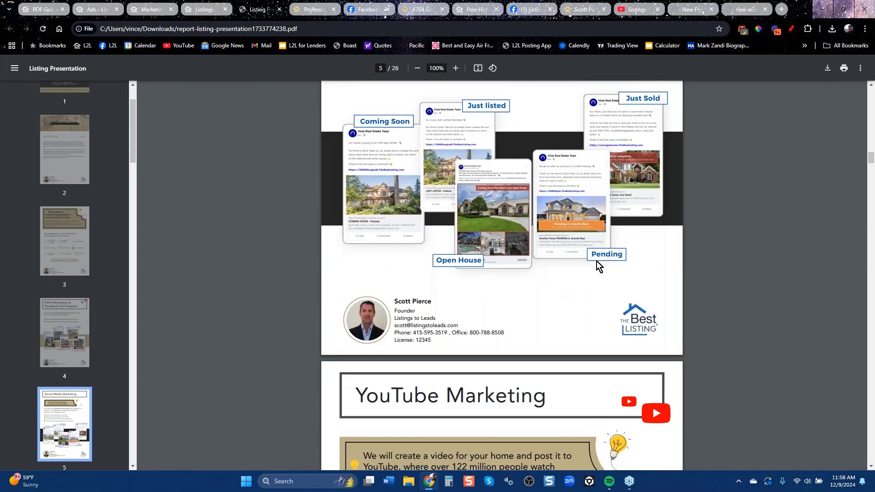
{"action": "scroll", "coordinate": [597, 261], "scroll_direction": "down", "scroll_amount": 6}
{"action": "scroll", "coordinate": [596, 264], "scroll_direction": "down", "scroll_amount": 10}
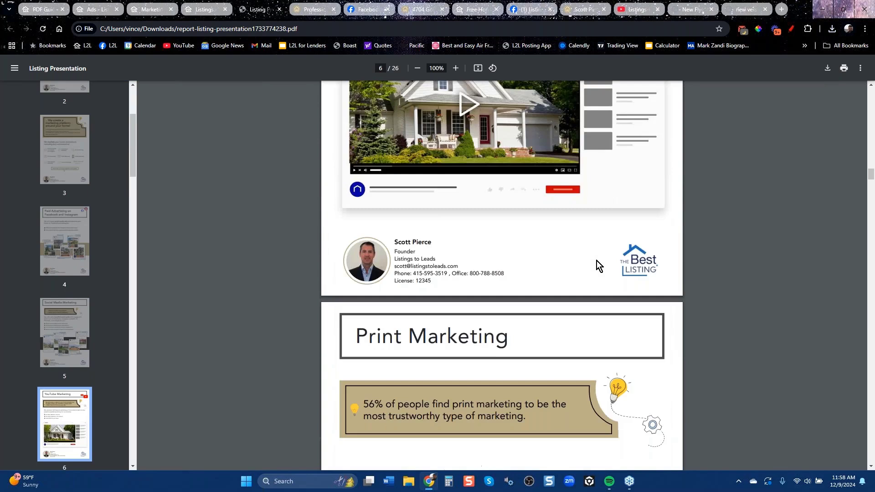
{"action": "scroll", "coordinate": [597, 260], "scroll_direction": "down", "scroll_amount": 18}
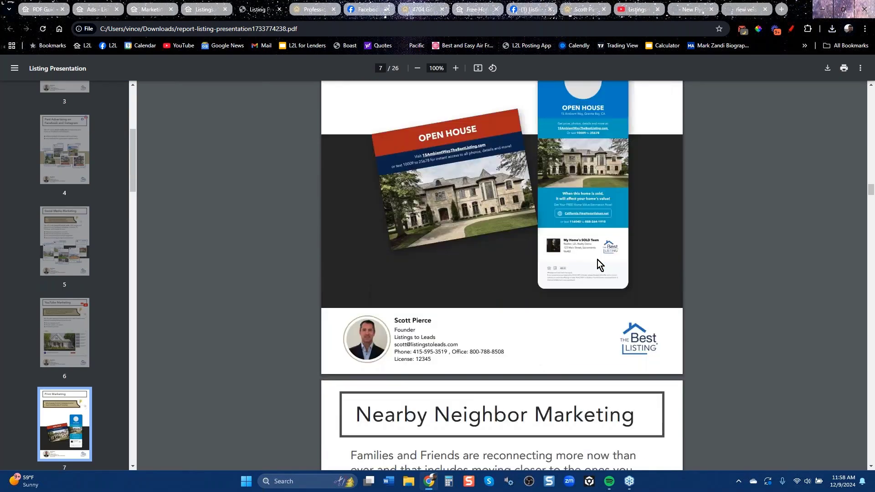
{"action": "scroll", "coordinate": [597, 259], "scroll_direction": "down", "scroll_amount": 18}
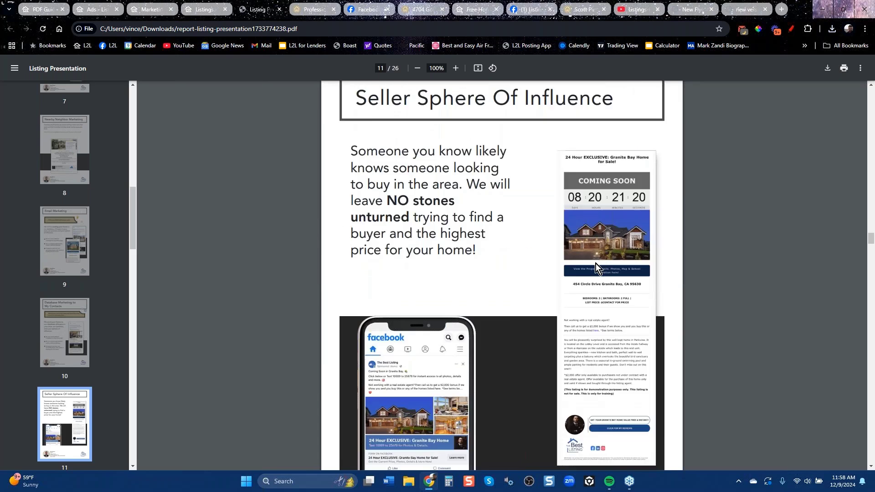
{"action": "scroll", "coordinate": [596, 264], "scroll_direction": "down", "scroll_amount": 18}
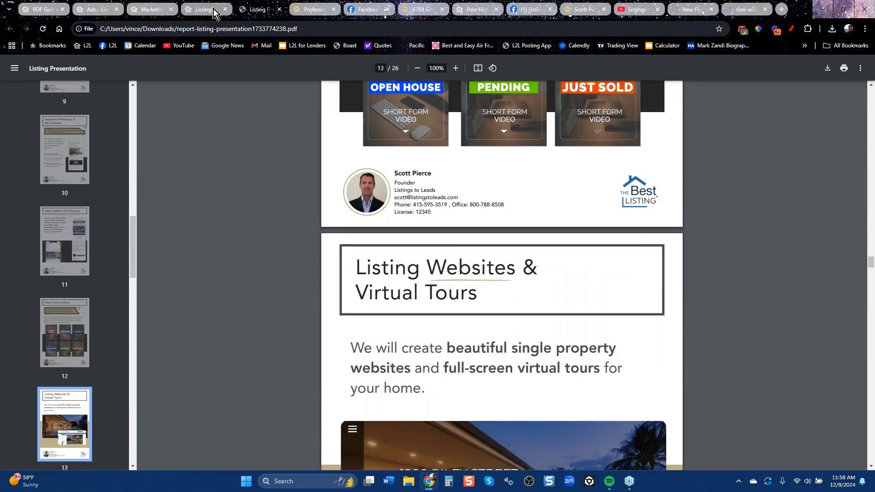
{"action": "left_click", "coordinate": [214, 10]}
Preview the presentation's Facebook & Instagram ad and its Google Ads option.
{"action": "left_click", "coordinate": [308, 224]}
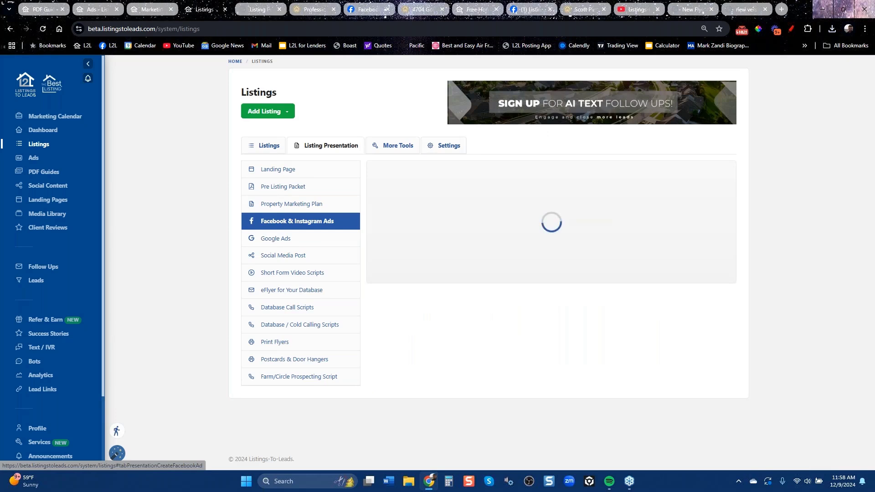
{"action": "scroll", "coordinate": [665, 358], "scroll_direction": "down", "scroll_amount": 4}
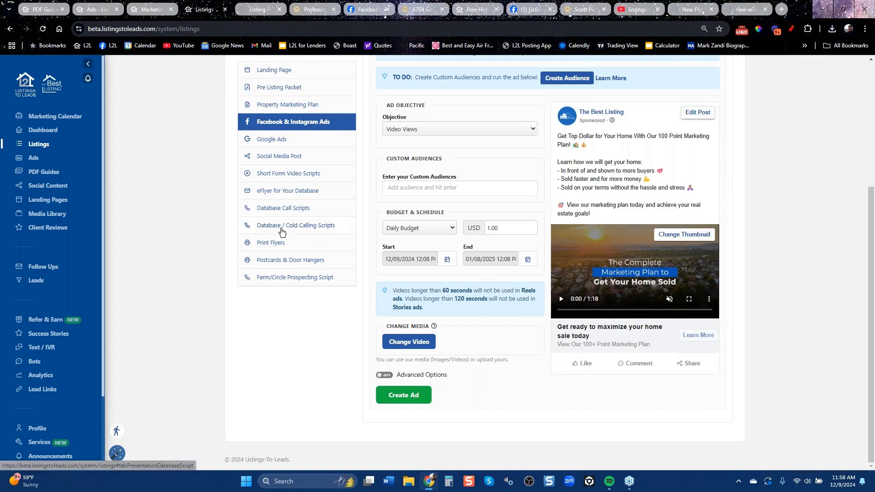
{"action": "left_click", "coordinate": [273, 140]}
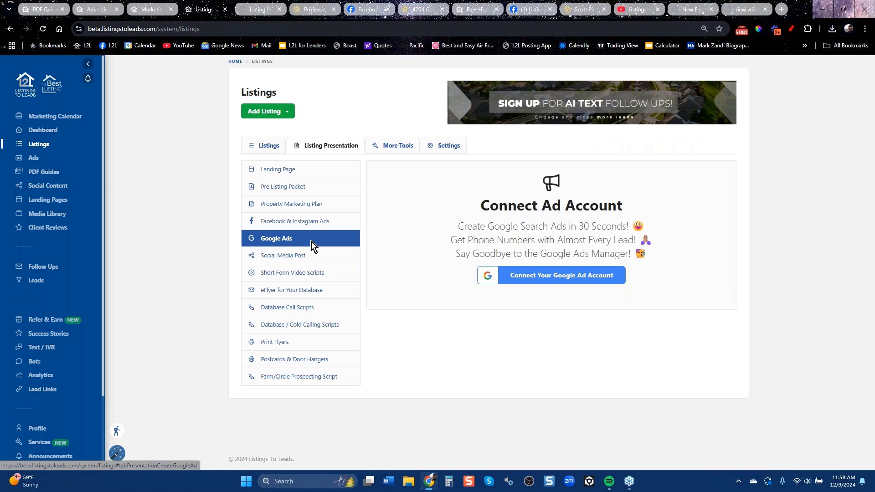
Preview the social media post and the 'eFlyer for Your Database' email, then return to the listings table.
{"action": "left_click", "coordinate": [310, 256]}
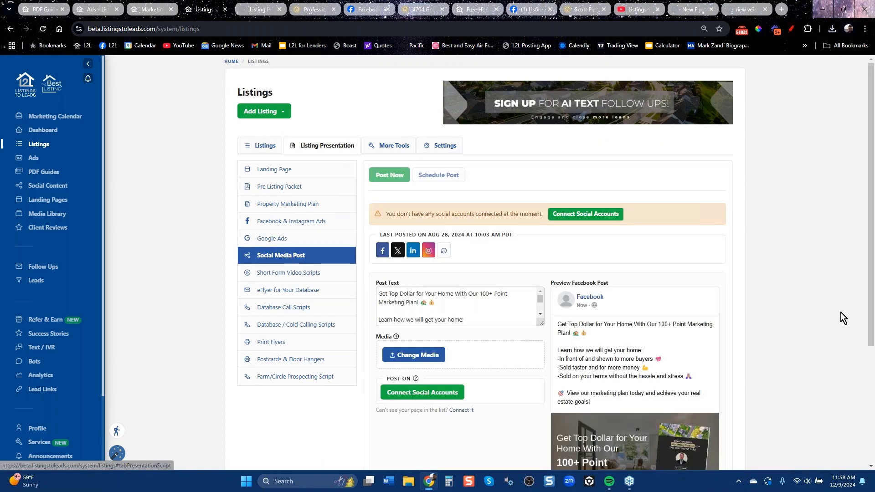
{"action": "scroll", "coordinate": [714, 447], "scroll_direction": "down", "scroll_amount": 4}
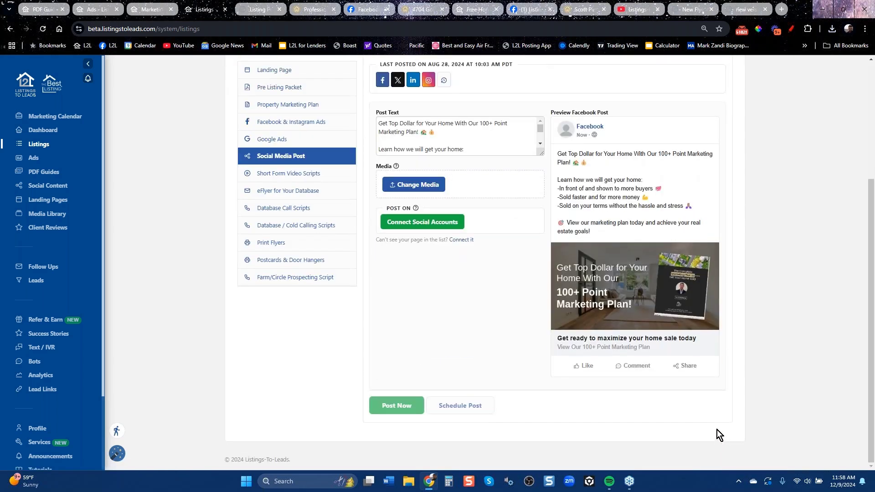
{"action": "left_click", "coordinate": [293, 191]}
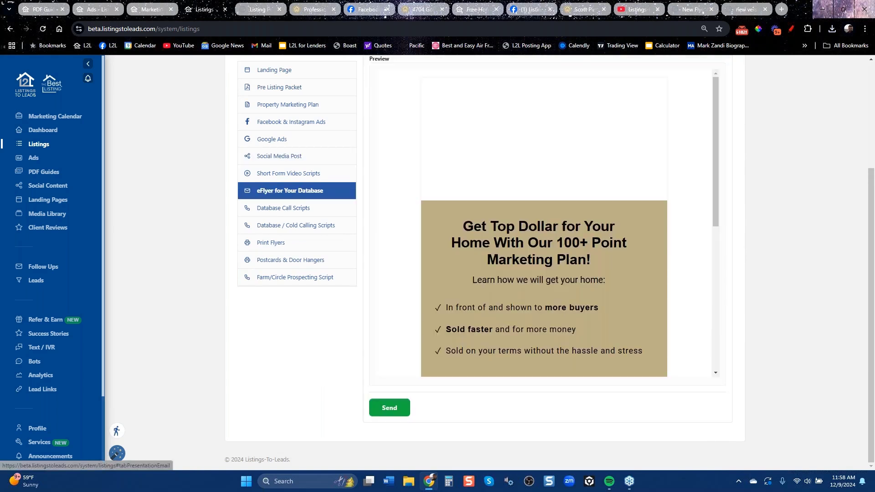
{"action": "scroll", "coordinate": [430, 334], "scroll_direction": "up", "scroll_amount": 3}
{"action": "scroll", "coordinate": [413, 354], "scroll_direction": "down", "scroll_amount": 5}
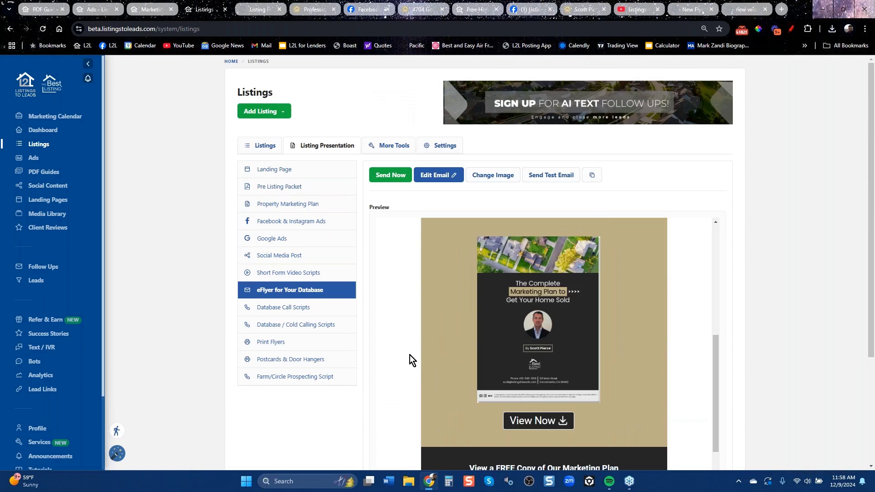
{"action": "scroll", "coordinate": [409, 359], "scroll_direction": "down", "scroll_amount": 4}
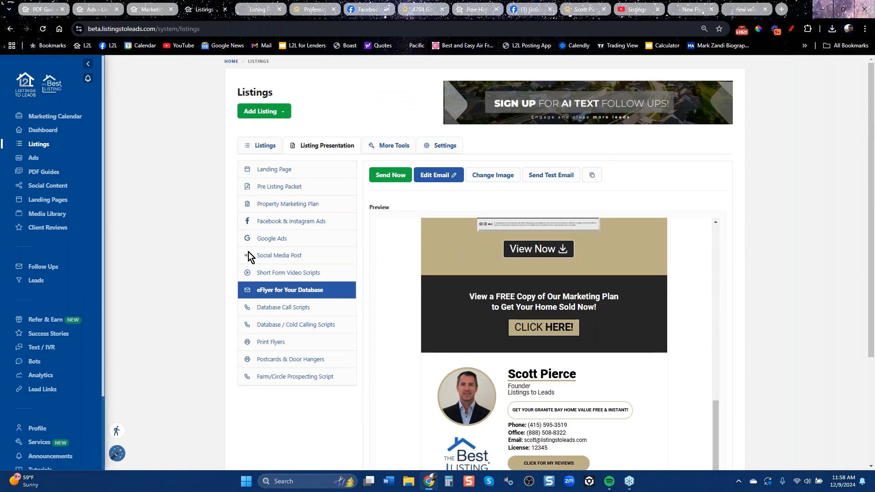
{"action": "left_click", "coordinate": [261, 147]}
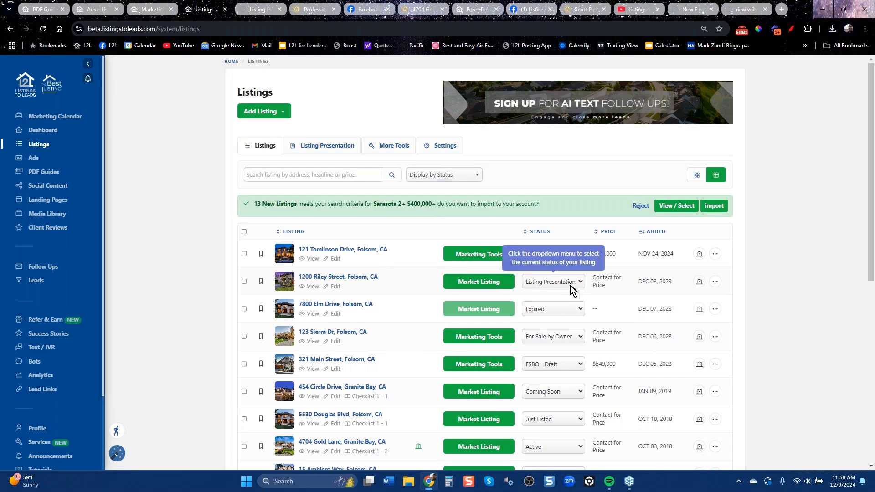
{"action": "left_click", "coordinate": [486, 284]}
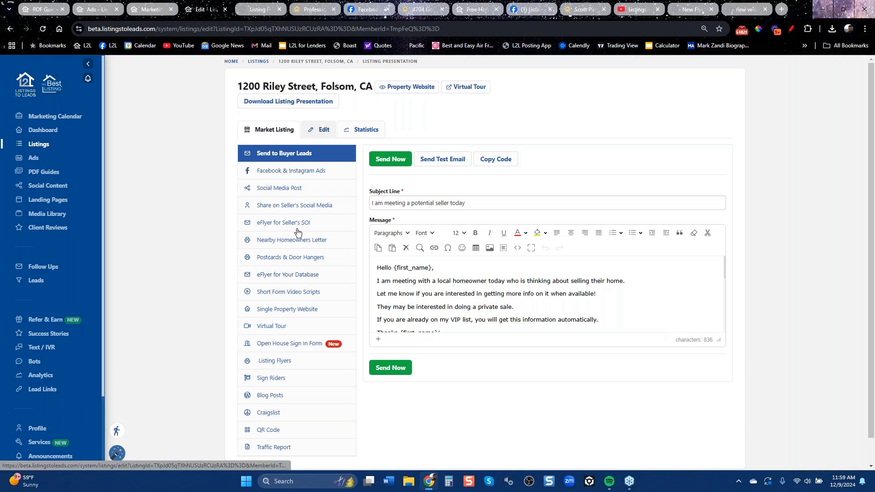
{"action": "left_click", "coordinate": [320, 129]}
{"action": "left_click", "coordinate": [469, 206]}
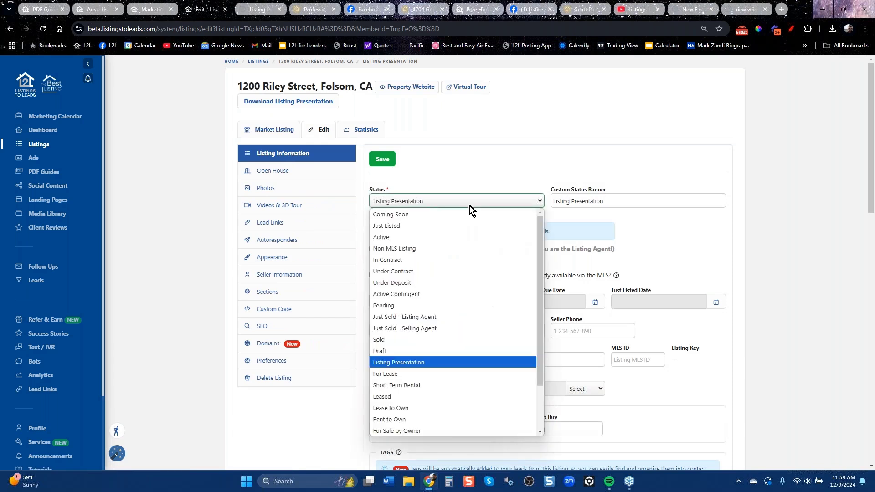
{"action": "left_click", "coordinate": [434, 205]}
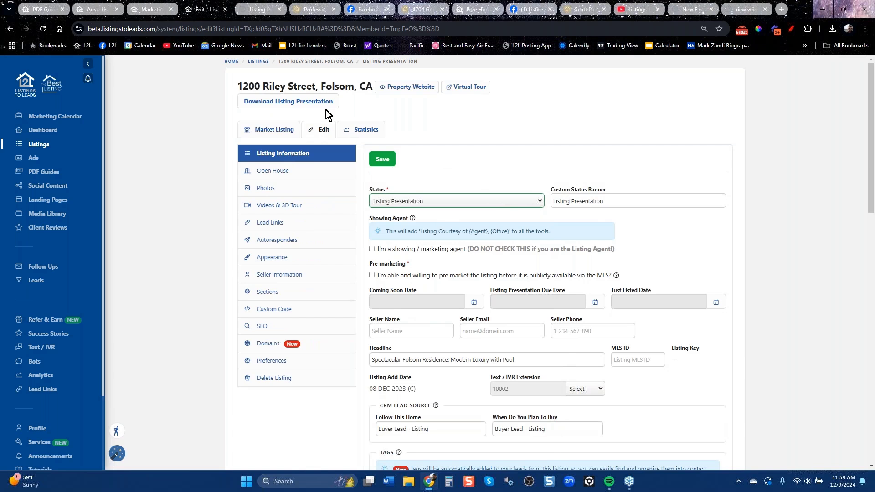
{"action": "left_click", "coordinate": [289, 102]}
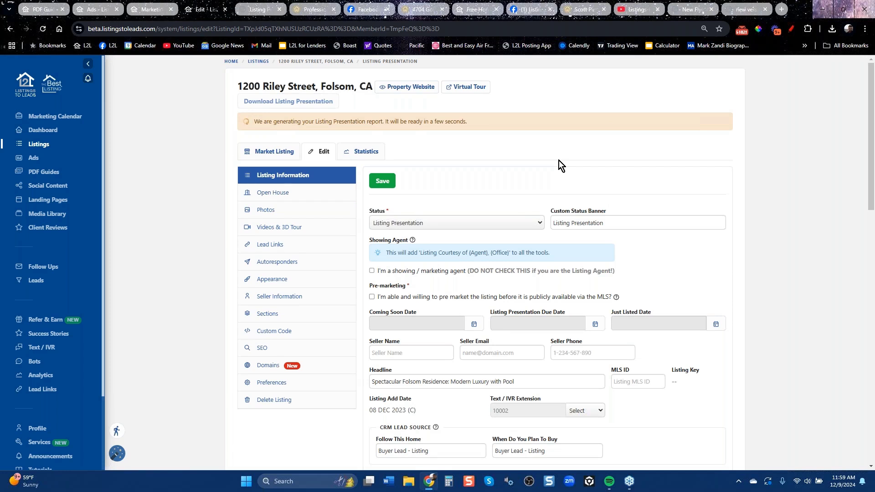
{"action": "scroll", "coordinate": [538, 256], "scroll_direction": "down", "scroll_amount": 10}
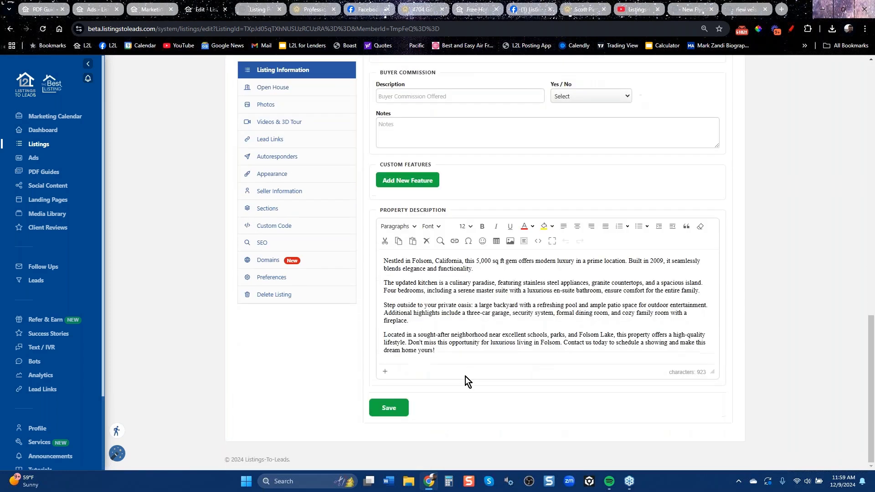
{"action": "left_click", "coordinate": [389, 407]}
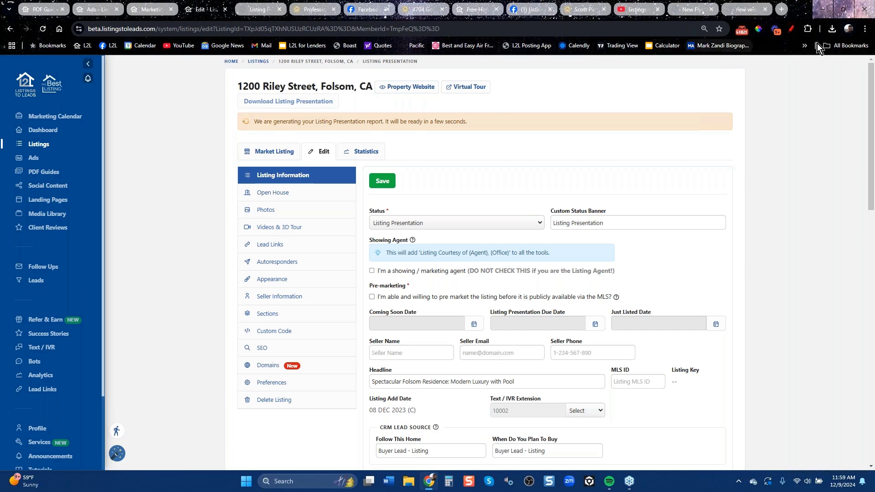
{"action": "left_click", "coordinate": [830, 32]}
Open the downloaded listing presentation PDF and read through its opening pages.
{"action": "left_click", "coordinate": [727, 75]}
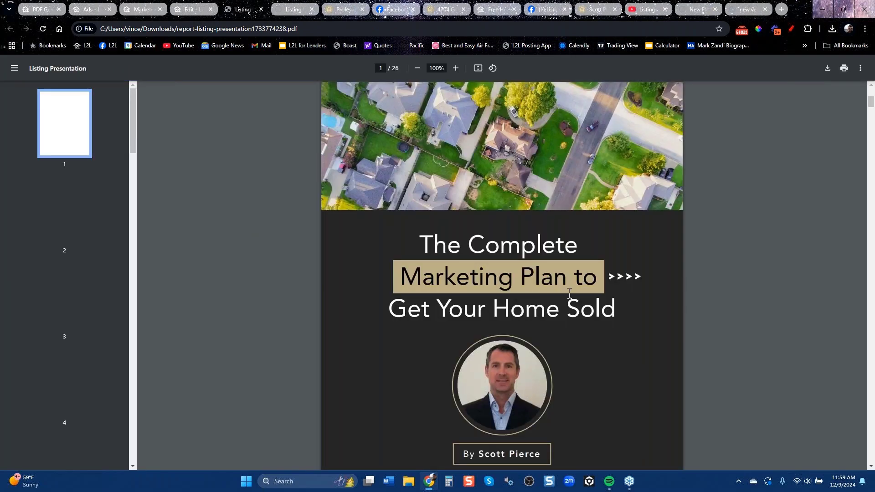
{"action": "scroll", "coordinate": [581, 322], "scroll_direction": "down", "scroll_amount": 10}
{"action": "scroll", "coordinate": [582, 319], "scroll_direction": "down", "scroll_amount": 20}
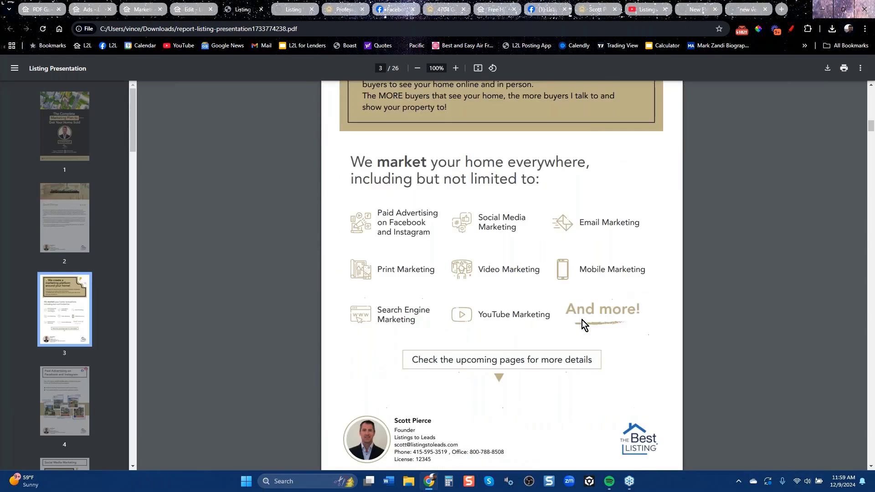
{"action": "scroll", "coordinate": [582, 319], "scroll_direction": "up", "scroll_amount": 3}
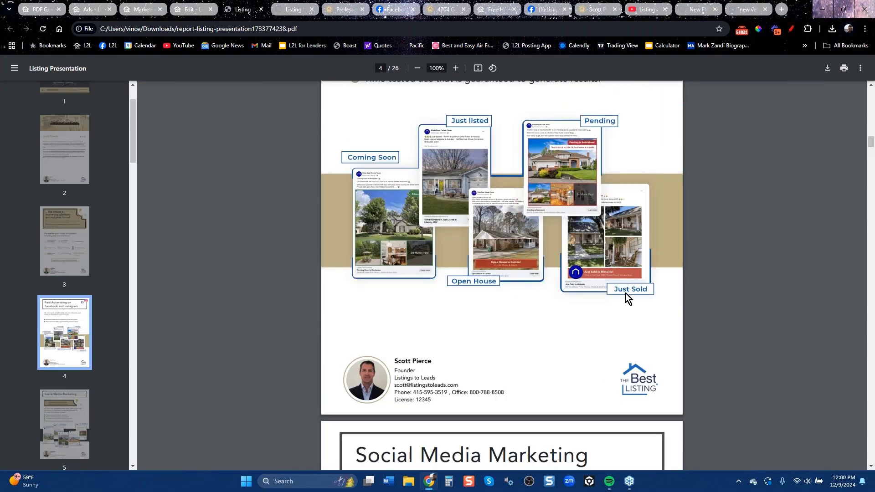
{"action": "scroll", "coordinate": [625, 294], "scroll_direction": "down", "scroll_amount": 15}
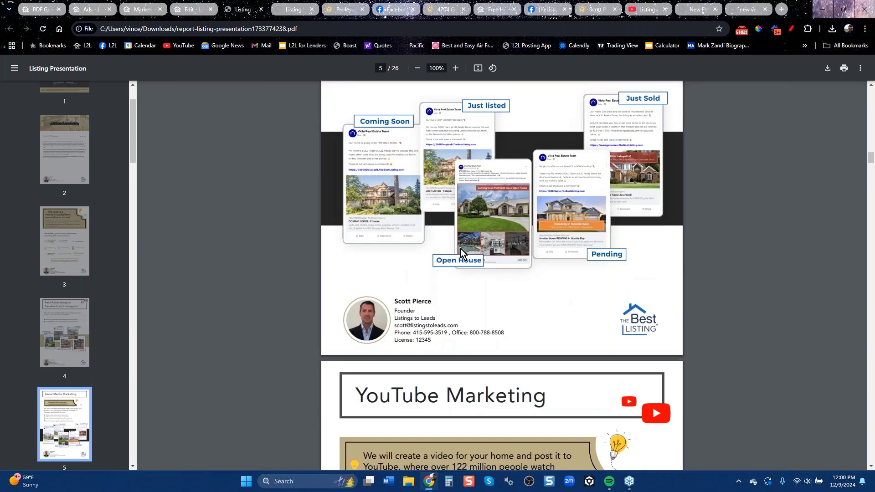
{"action": "scroll", "coordinate": [558, 242], "scroll_direction": "down", "scroll_amount": 12}
{"action": "scroll", "coordinate": [552, 289], "scroll_direction": "up", "scroll_amount": 6}
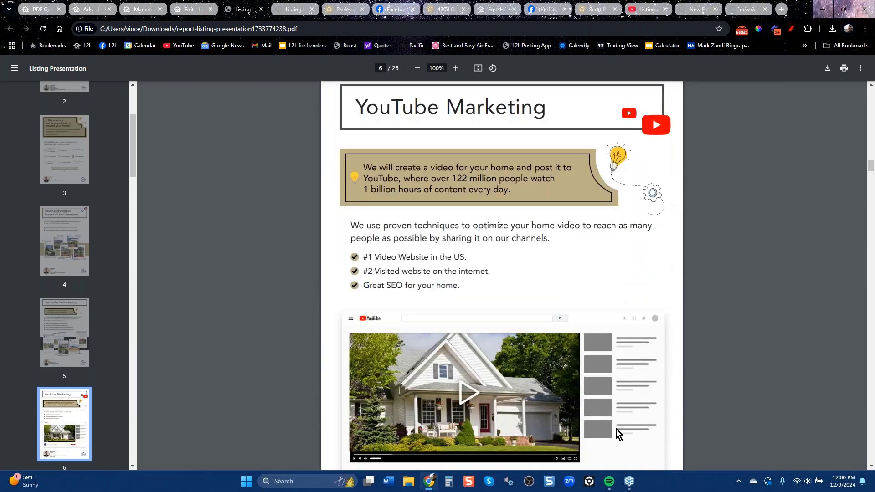
{"action": "scroll", "coordinate": [616, 429], "scroll_direction": "down", "scroll_amount": 6}
{"action": "scroll", "coordinate": [535, 324], "scroll_direction": "down", "scroll_amount": 20}
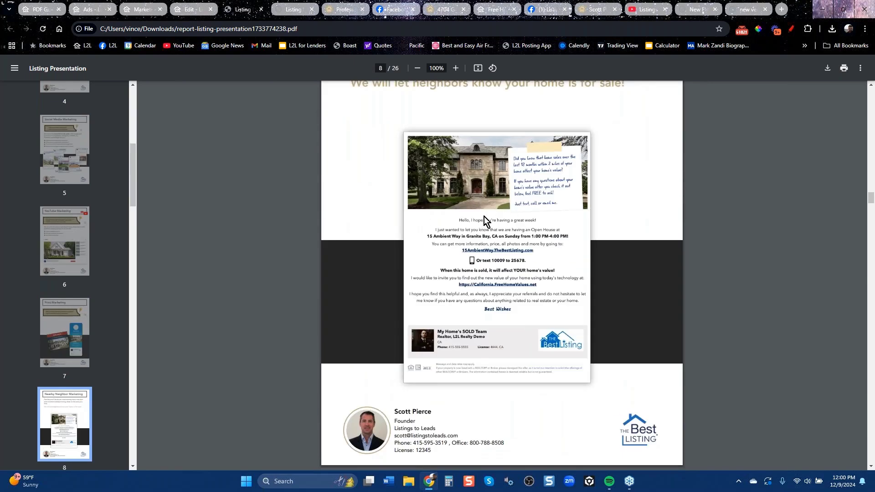
{"action": "scroll", "coordinate": [587, 317], "scroll_direction": "down", "scroll_amount": 9}
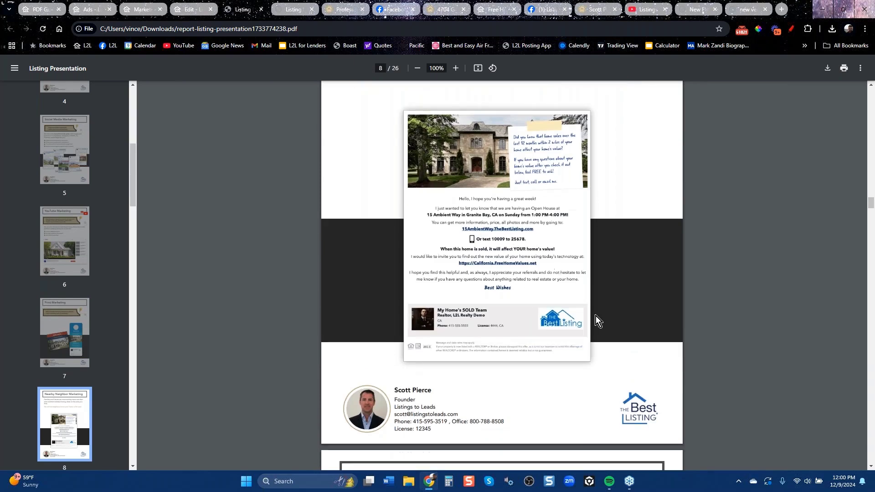
{"action": "scroll", "coordinate": [597, 319], "scroll_direction": "down", "scroll_amount": 16}
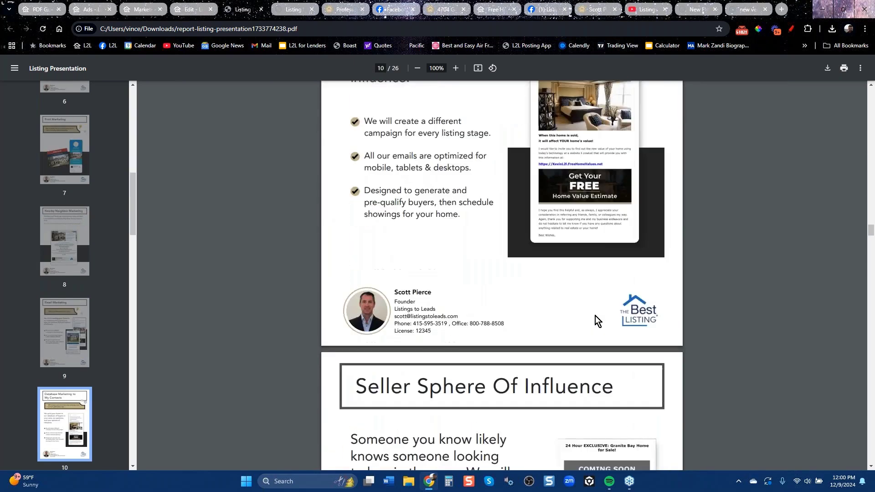
{"action": "scroll", "coordinate": [596, 318], "scroll_direction": "down", "scroll_amount": 2}
{"action": "scroll", "coordinate": [594, 319], "scroll_direction": "down", "scroll_amount": 20}
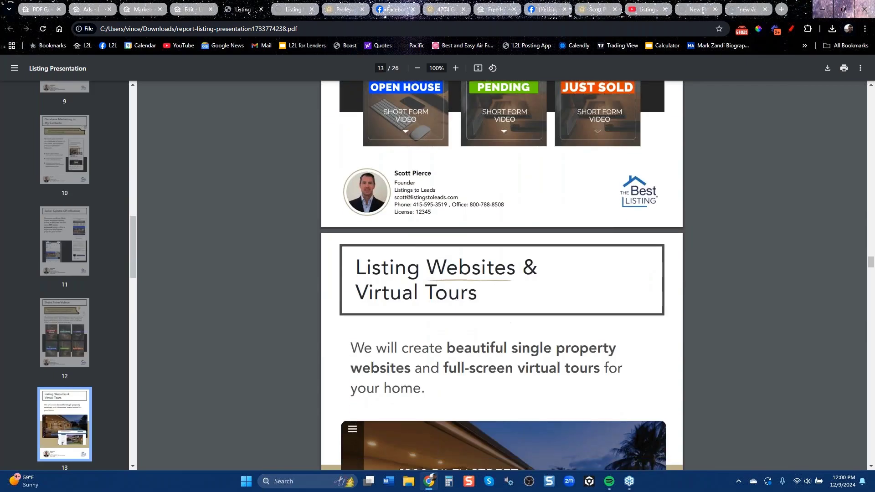
{"action": "scroll", "coordinate": [595, 319], "scroll_direction": "down", "scroll_amount": 20}
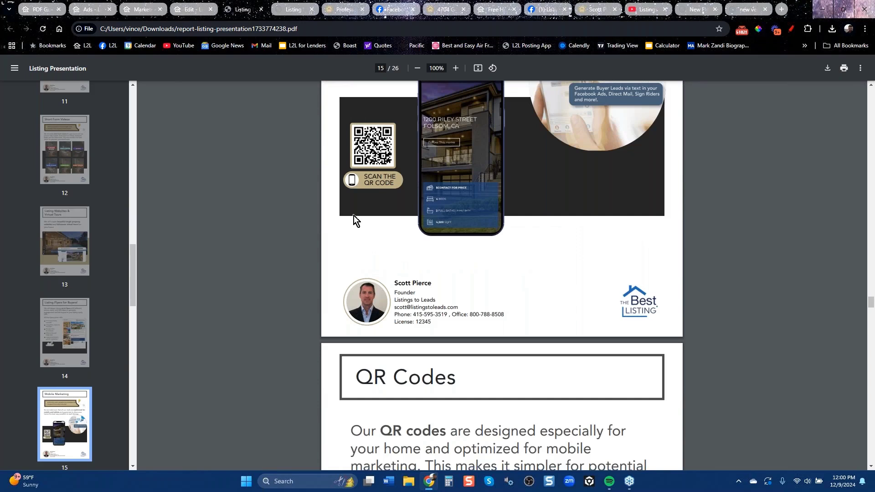
{"action": "scroll", "coordinate": [509, 239], "scroll_direction": "down", "scroll_amount": 6}
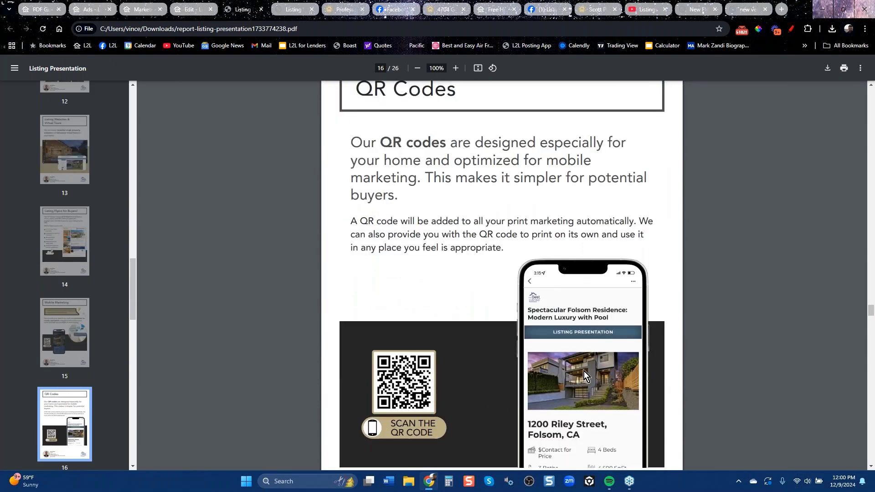
{"action": "scroll", "coordinate": [594, 379], "scroll_direction": "down", "scroll_amount": 6}
{"action": "scroll", "coordinate": [595, 373], "scroll_direction": "up", "scroll_amount": 6}
{"action": "scroll", "coordinate": [599, 380], "scroll_direction": "down", "scroll_amount": 6}
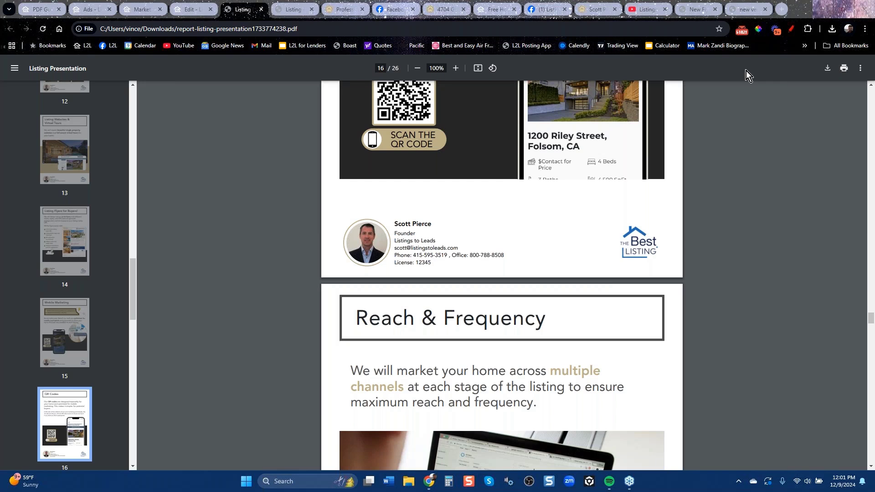
Switch to the Listings-to-Leads YouTube channel and browse its Videos grid.
{"action": "left_click", "coordinate": [643, 11]}
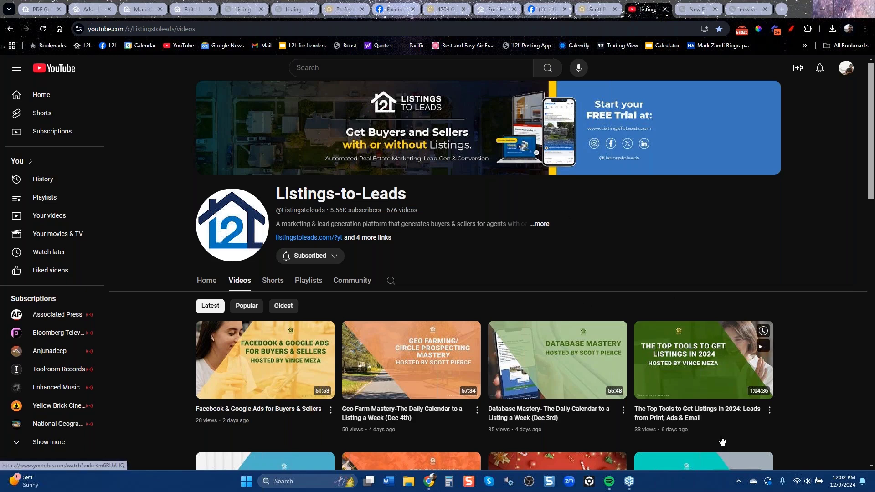
{"action": "left_click", "coordinate": [871, 466]}
{"action": "scroll", "coordinate": [866, 461], "scroll_direction": "down", "scroll_amount": 2}
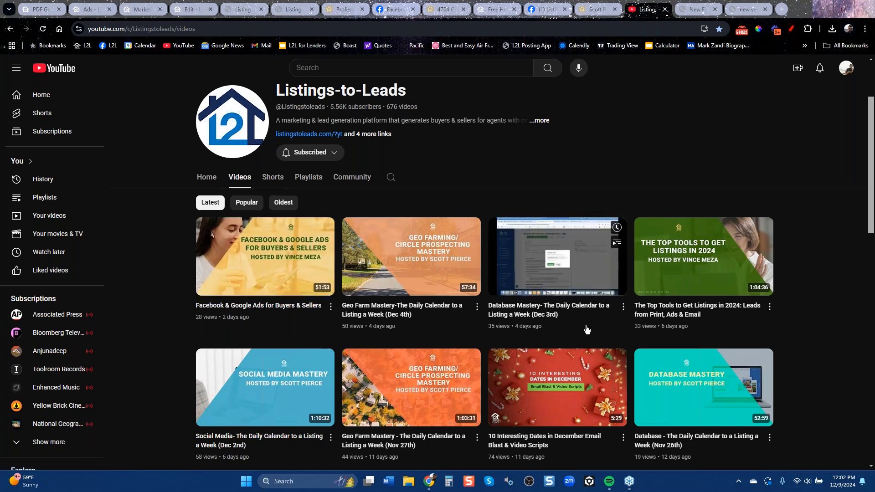
{"action": "scroll", "coordinate": [587, 332], "scroll_direction": "down", "scroll_amount": 1}
{"action": "scroll", "coordinate": [587, 332], "scroll_direction": "down", "scroll_amount": 6}
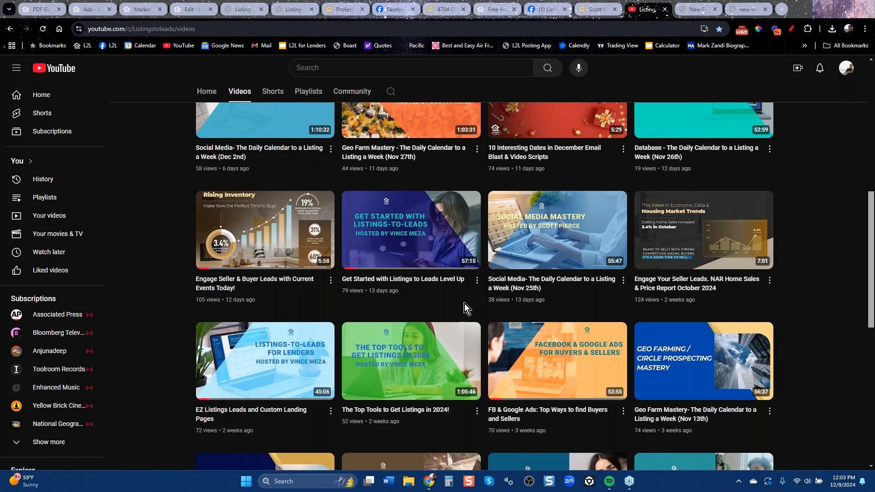
{"action": "scroll", "coordinate": [468, 303], "scroll_direction": "up", "scroll_amount": 6}
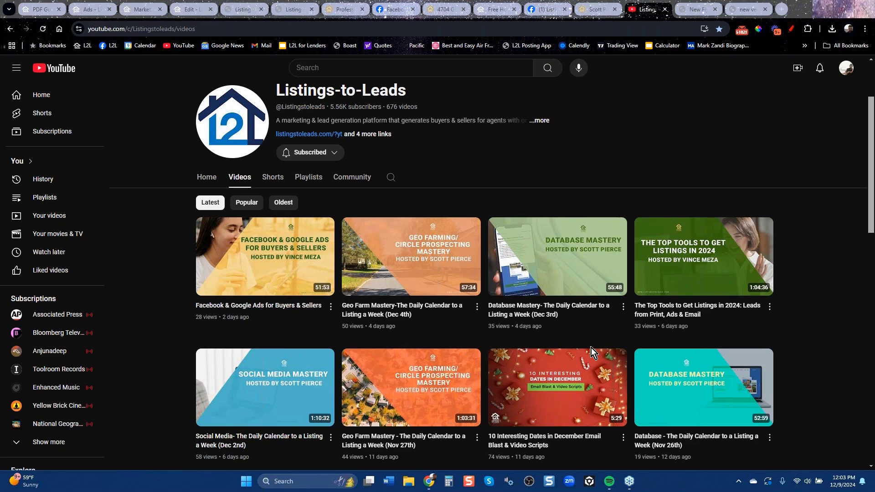
Open the Listings to Leads website's Offices/Teams page and view the 15 Minute Demo booking calendar.
{"action": "left_click", "coordinate": [299, 10]}
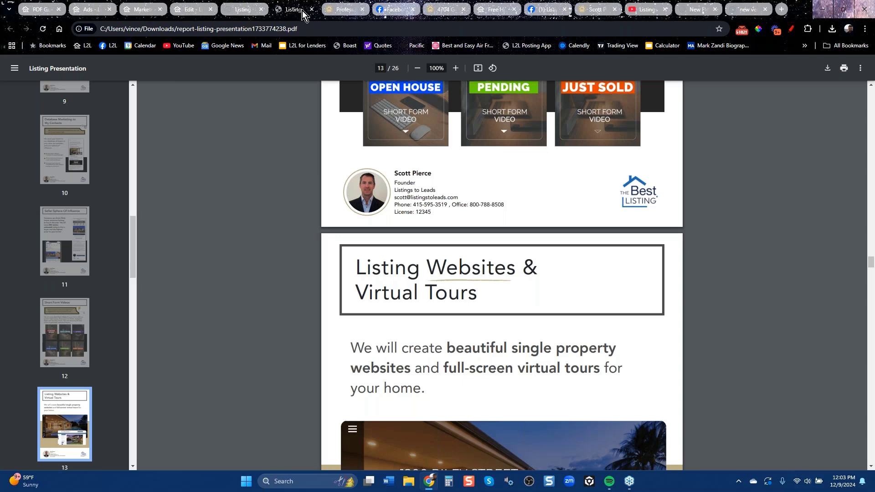
{"action": "left_click", "coordinate": [88, 49]}
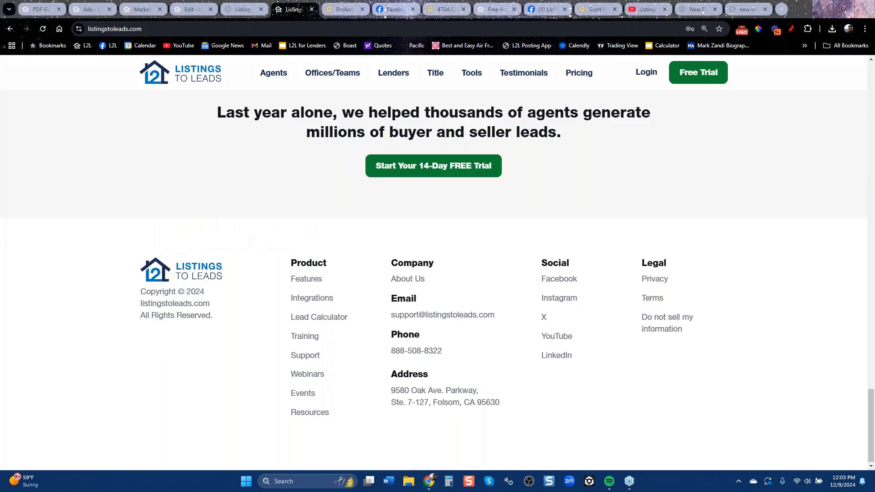
{"action": "left_click", "coordinate": [332, 73]}
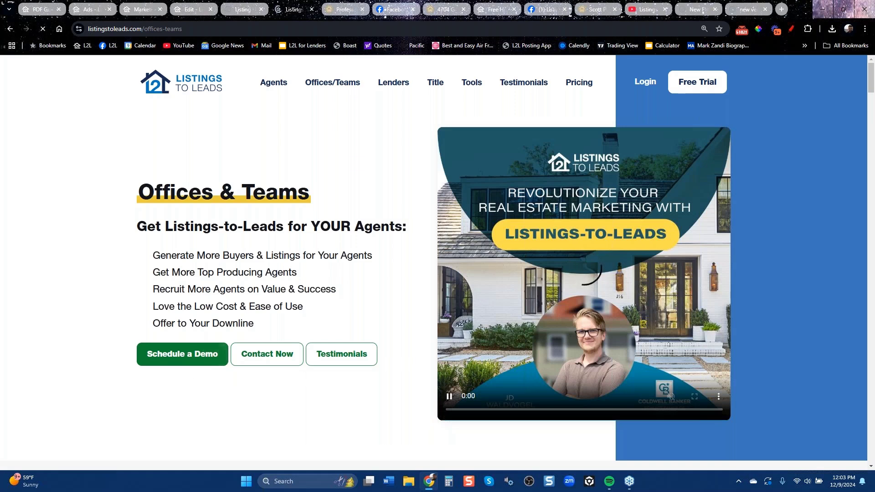
{"action": "left_click", "coordinate": [186, 356]}
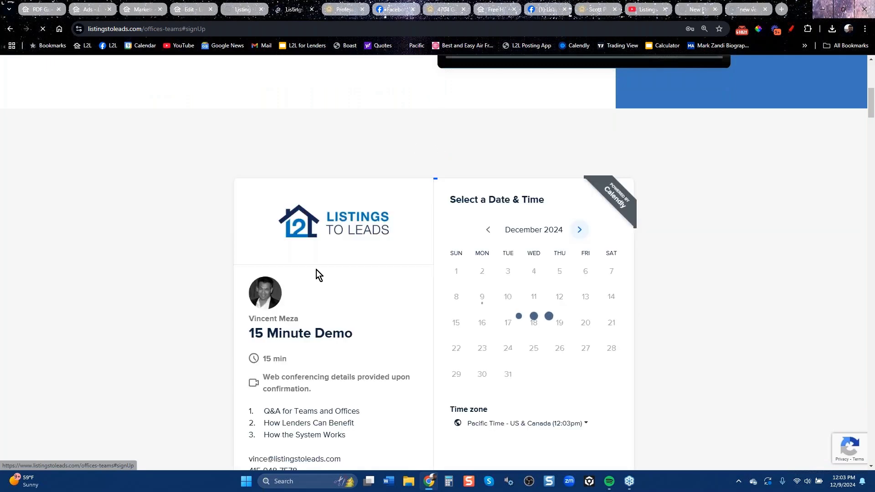
{"action": "scroll", "coordinate": [333, 308], "scroll_direction": "down", "scroll_amount": 5}
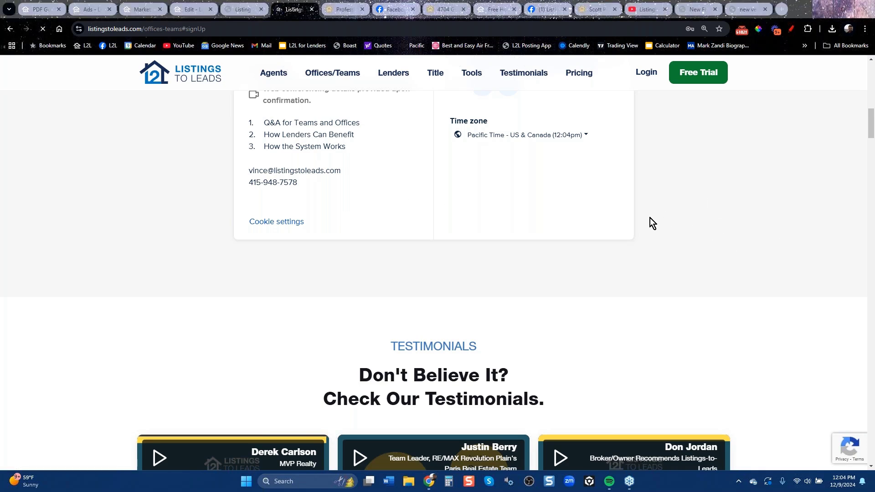
Return to the app's Marketing Calendar, dismiss the Listing Marketing popup, and open Customer Support.
{"action": "left_click", "coordinate": [142, 10]}
{"action": "left_click", "coordinate": [552, 122]}
{"action": "scroll", "coordinate": [47, 385], "scroll_direction": "down", "scroll_amount": 2}
{"action": "left_click", "coordinate": [39, 394]}
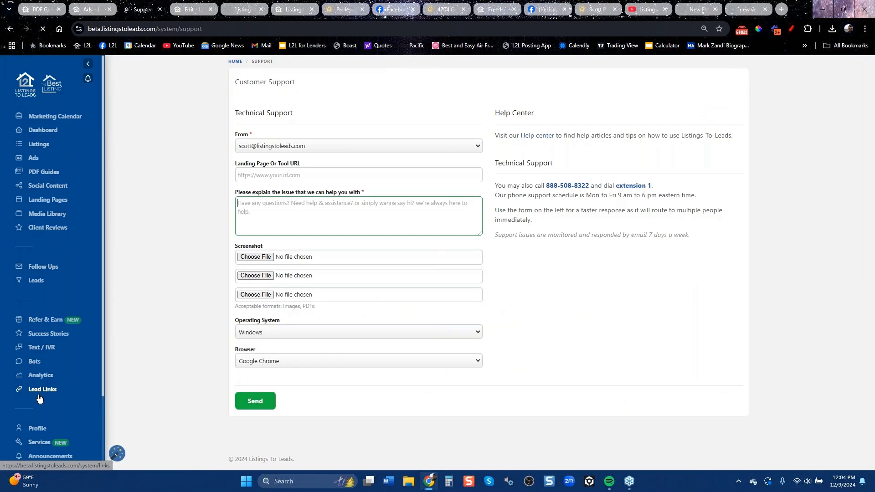
Close the last unused browser tab.
{"action": "left_click", "coordinate": [764, 9]}
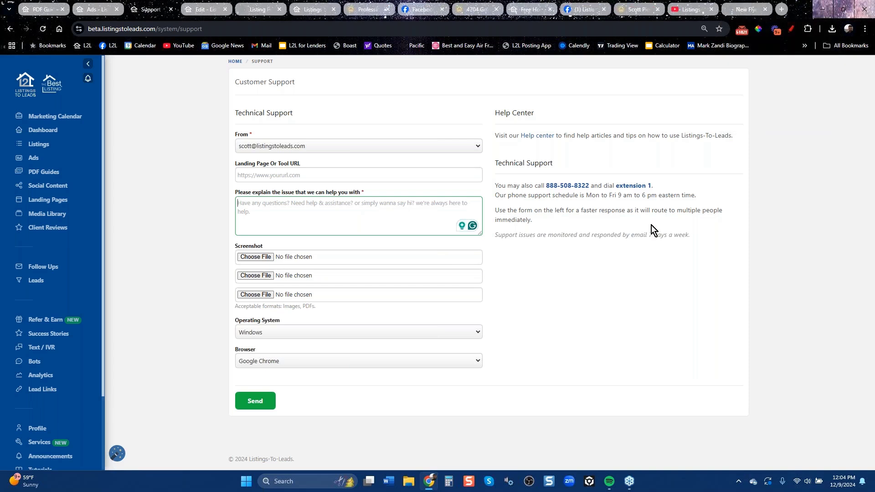